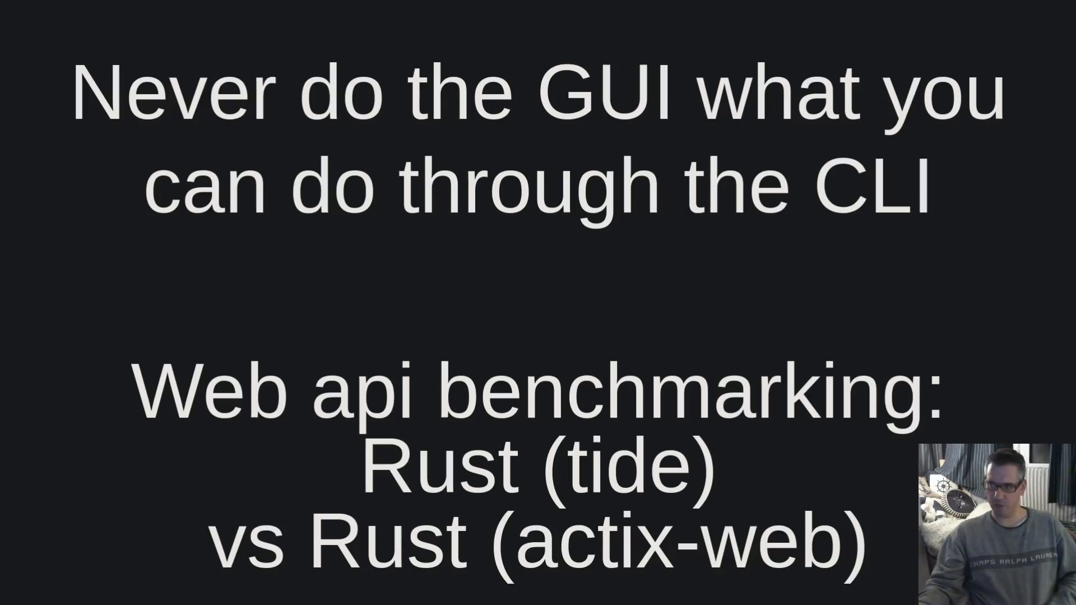
# - Leave the full-screen slideshow and return to the Slides editor
pyautogui.press('Escape')
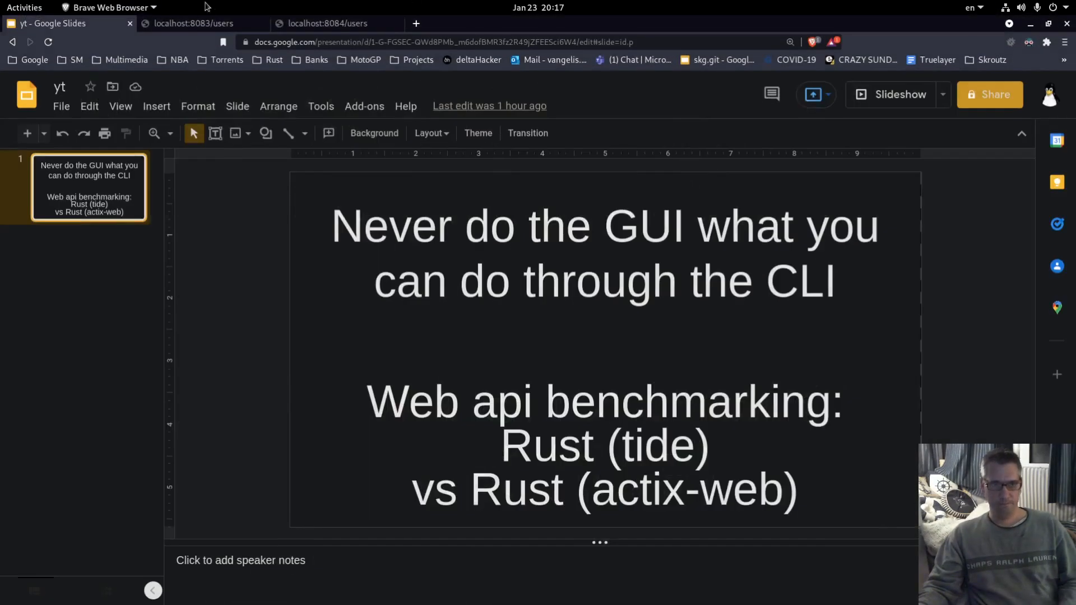
# - View the actix-web users JSON on localhost:8083, then the tide one on 8084 and reload it
pyautogui.click(201, 25)
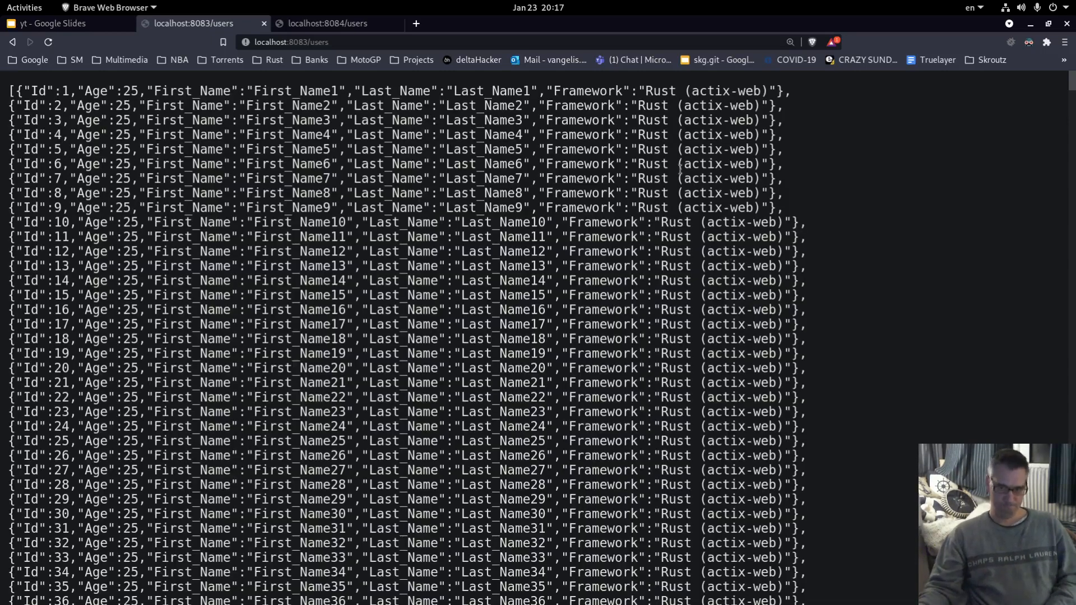
pyautogui.hotkey('ctrl', 'Tab')
pyautogui.moveTo(769, 237); pyautogui.dragTo(762, 251)
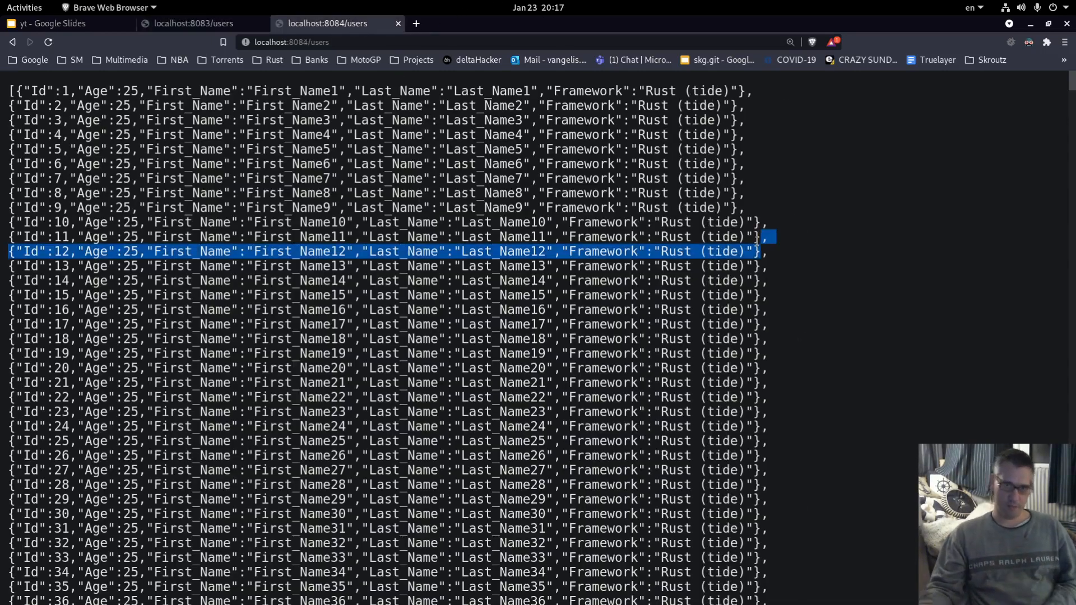
pyautogui.hotkey('ctrl', 'r')
# - Switch from Brave over to the Terminator window
pyautogui.hotkey('alt', 'Tab')
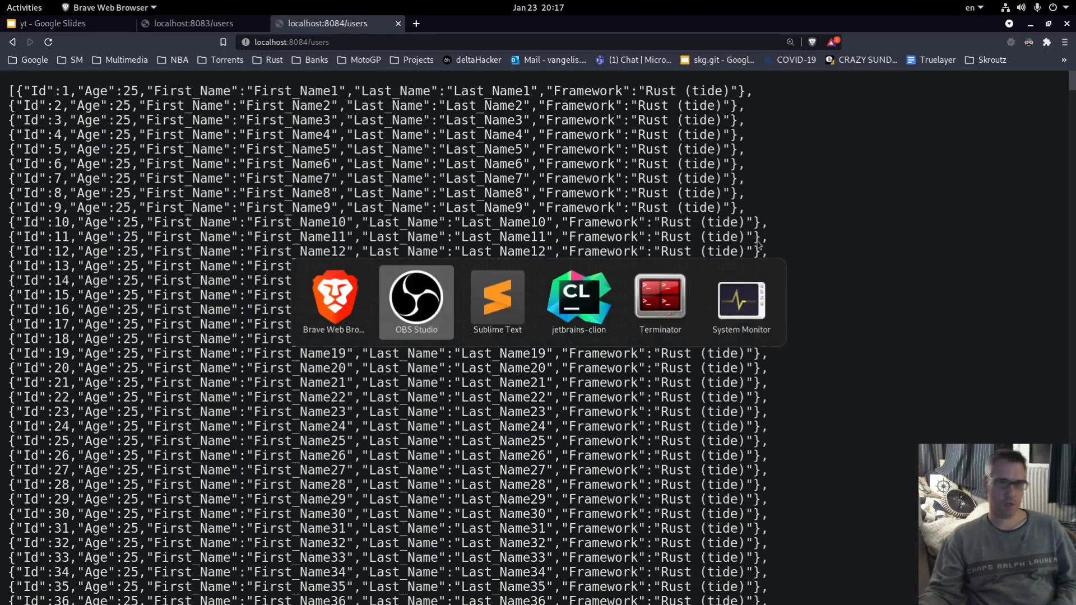
pyautogui.hotkey('alt', 'Tab')
pyautogui.hotkey('alt', 'Tab')
pyautogui.hotkey('alt', 'Tab')
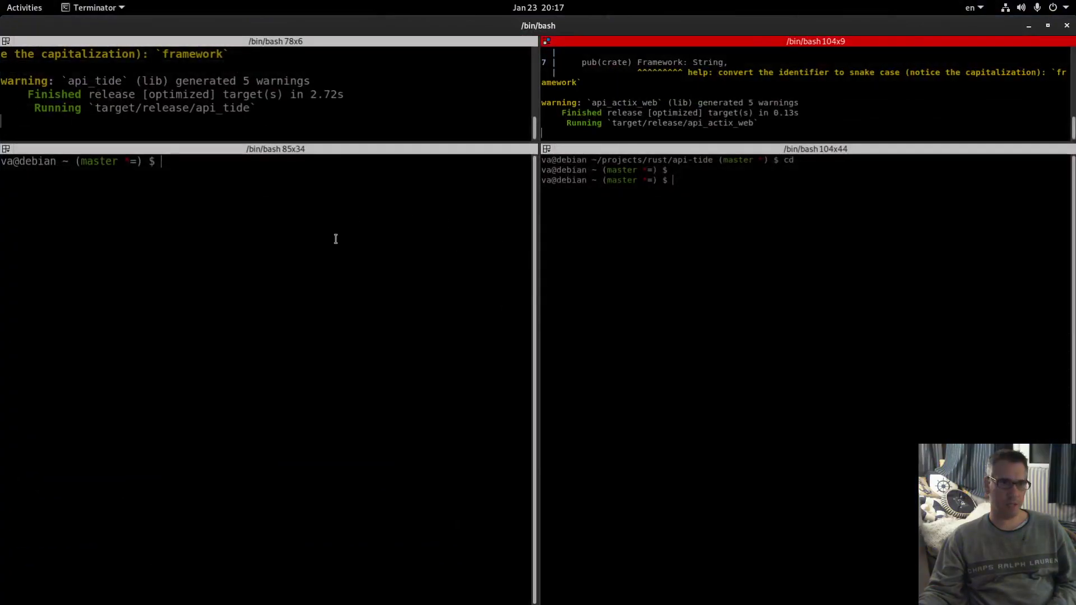
# - Highlight the api_tide and api_actix_web binary paths and enlarge the actix-web pane's text
pyautogui.click(253, 109)
pyautogui.doubleClick(243, 109)
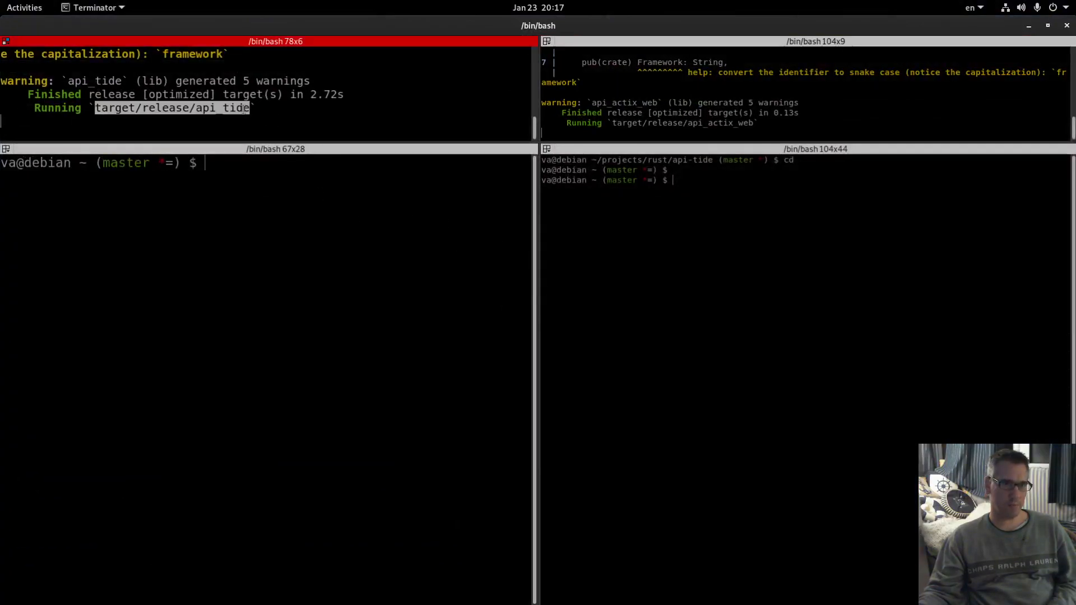
pyautogui.doubleClick(744, 123)
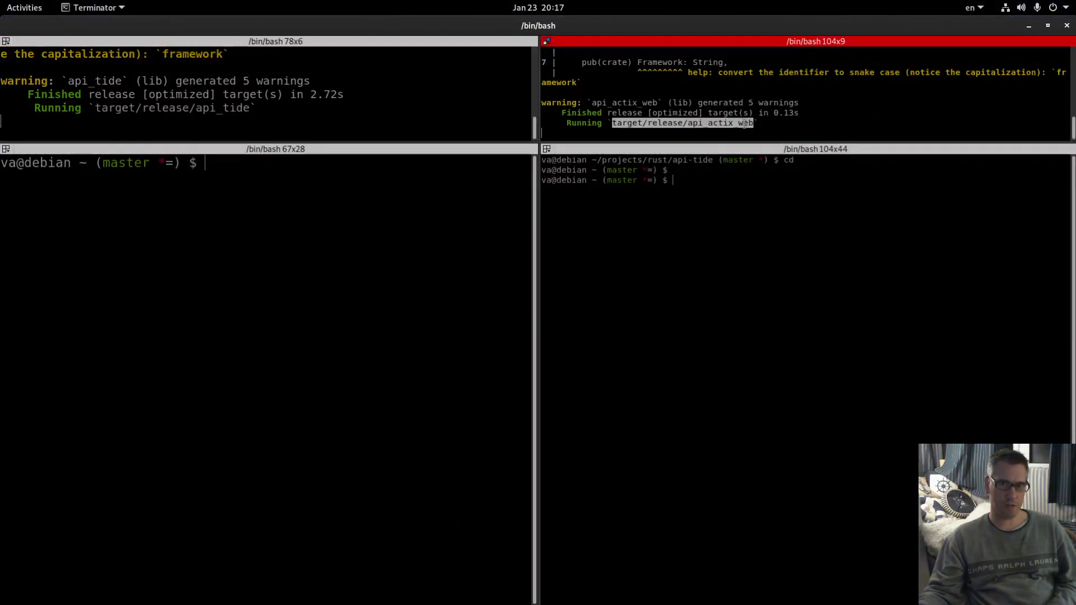
pyautogui.hotkey('ctrl', '+')
pyautogui.hotkey('ctrl', '+')
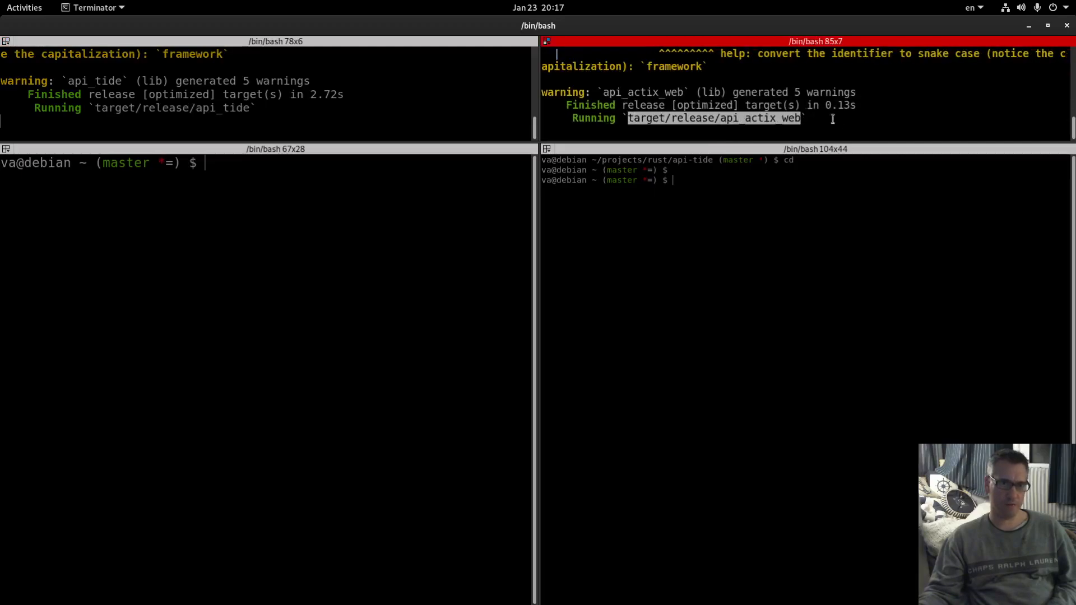
pyautogui.click(845, 127)
# - Clear the lower-right shell and reset it to a fresh prompt, then leave Terminator
pyautogui.click(684, 221)
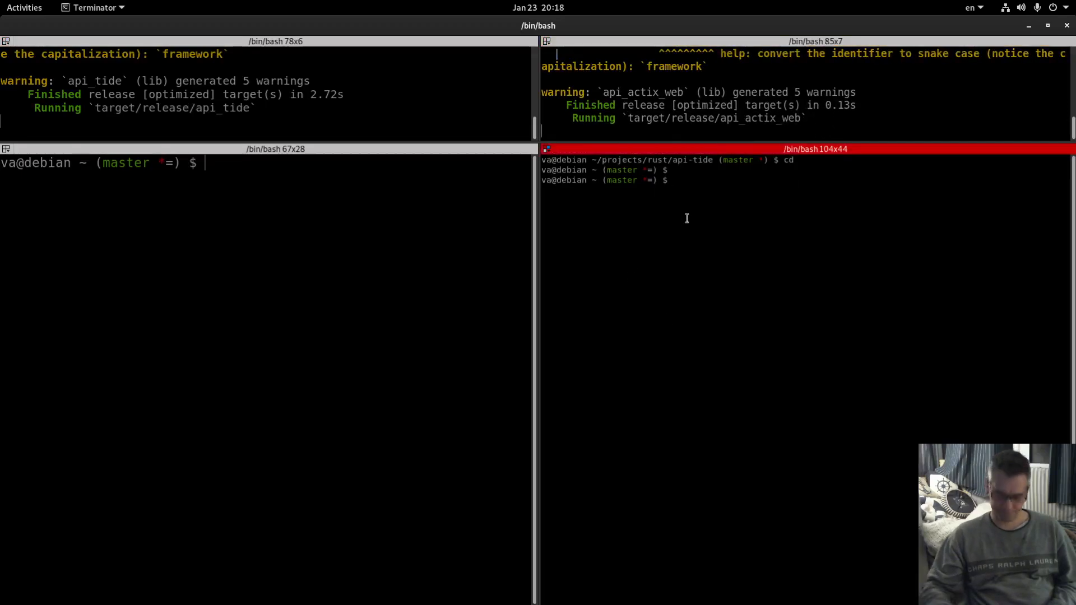
pyautogui.hotkey('ctrl', 'l')
pyautogui.write('reset')
pyautogui.press('Return')
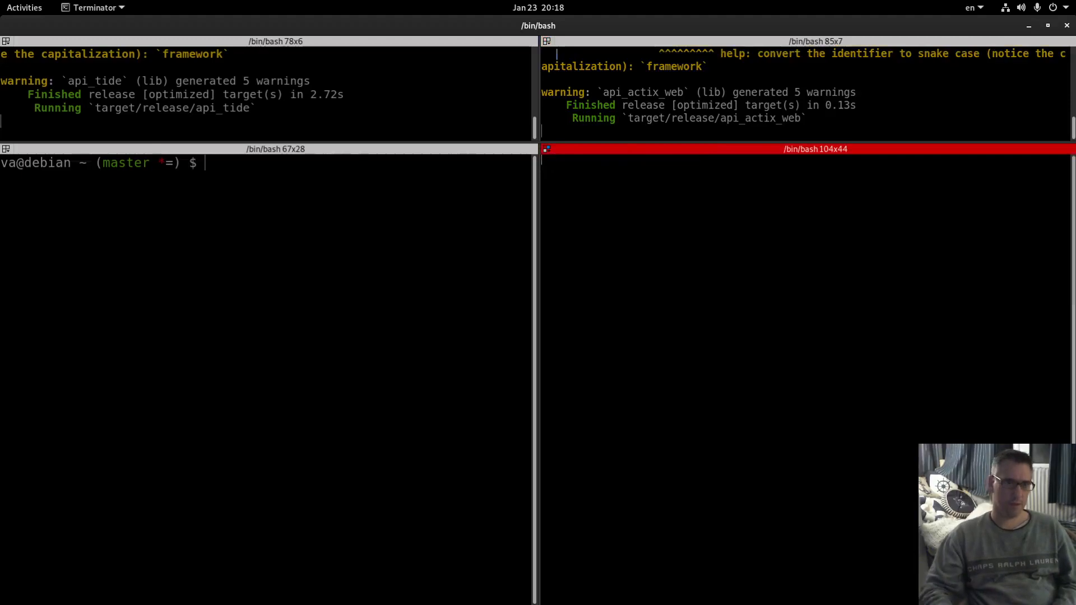
pyautogui.hotkey('alt', 'Tab')
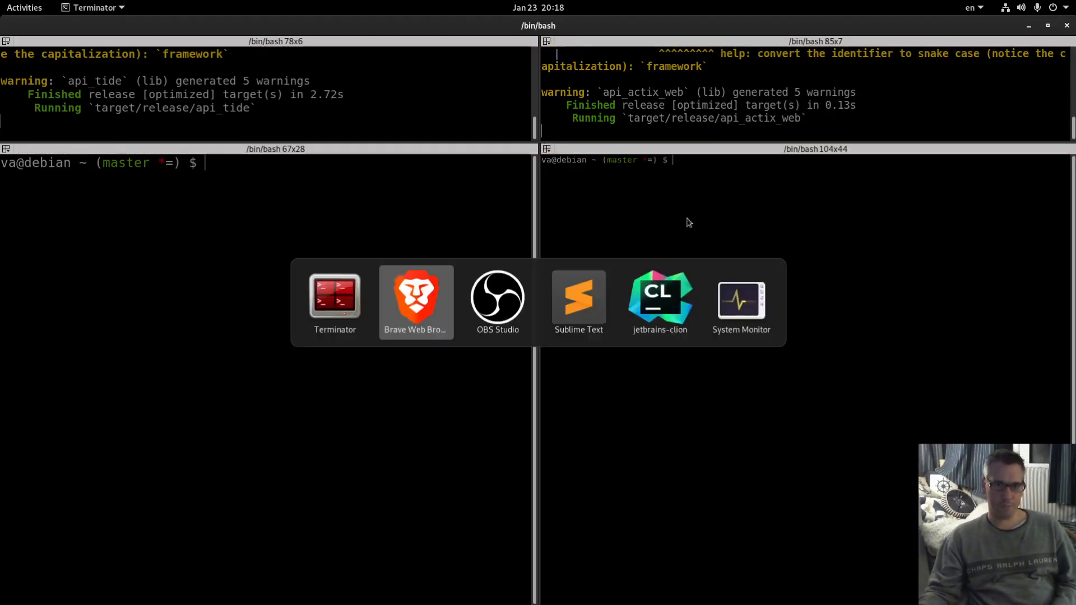
# - Bring up CLion with main.rs and lib.rs side by side at larger text size
pyautogui.hotkey('alt', 'Tab')
pyautogui.hotkey('alt', 'Tab')
pyautogui.hotkey('alt', 'Tab')
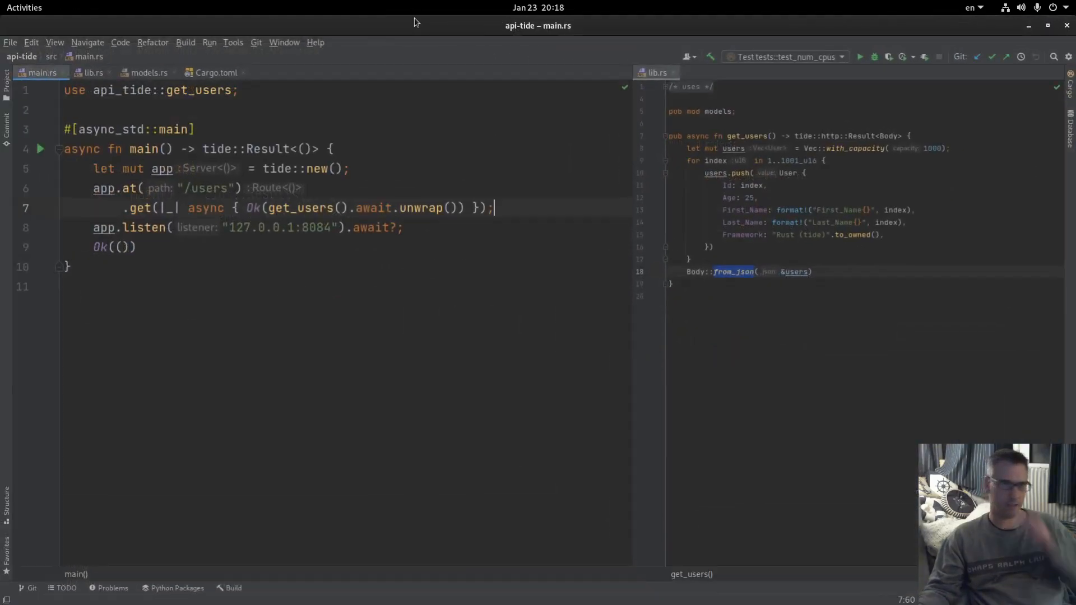
pyautogui.click(541, 300)
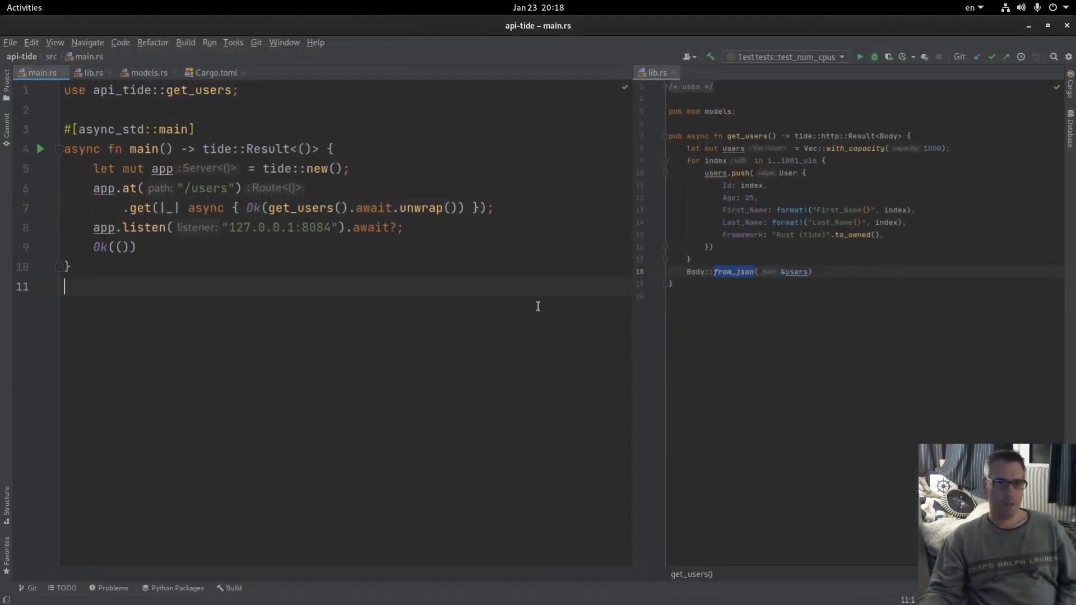
pyautogui.keyDown('ctrl'); pyautogui.scroll(1, 538, 305); pyautogui.keyUp('ctrl')
pyautogui.click(885, 405)
pyautogui.keyDown('ctrl'); pyautogui.scroll(2, 885, 405); pyautogui.keyUp('ctrl')
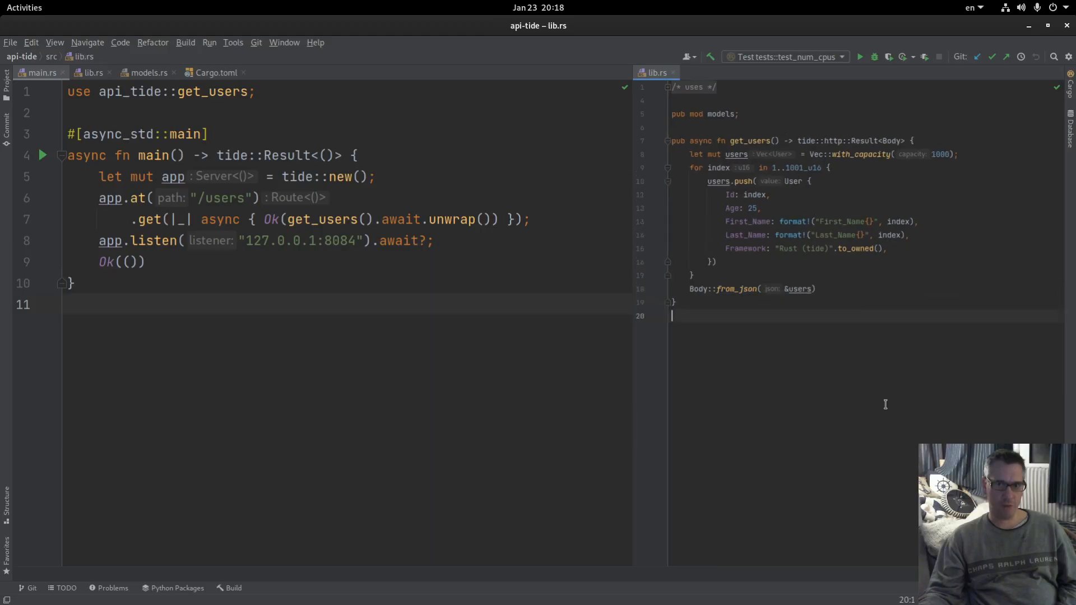
pyautogui.keyDown('ctrl'); pyautogui.scroll(2, 885, 405); pyautogui.keyUp('ctrl')
pyautogui.keyDown('ctrl'); pyautogui.scroll(2, 885, 405); pyautogui.keyUp('ctrl')
pyautogui.keyDown('ctrl'); pyautogui.scroll(-1, 884, 403); pyautogui.keyUp('ctrl')
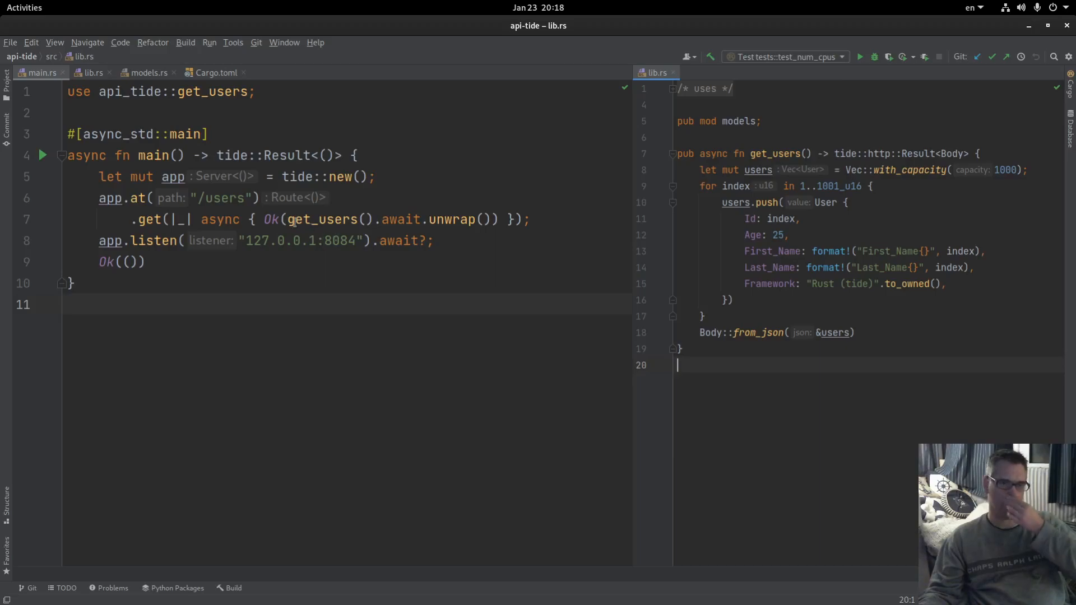
# - Point out the /users route and the async_std attribute in main.rs
pyautogui.doubleClick(222, 198)
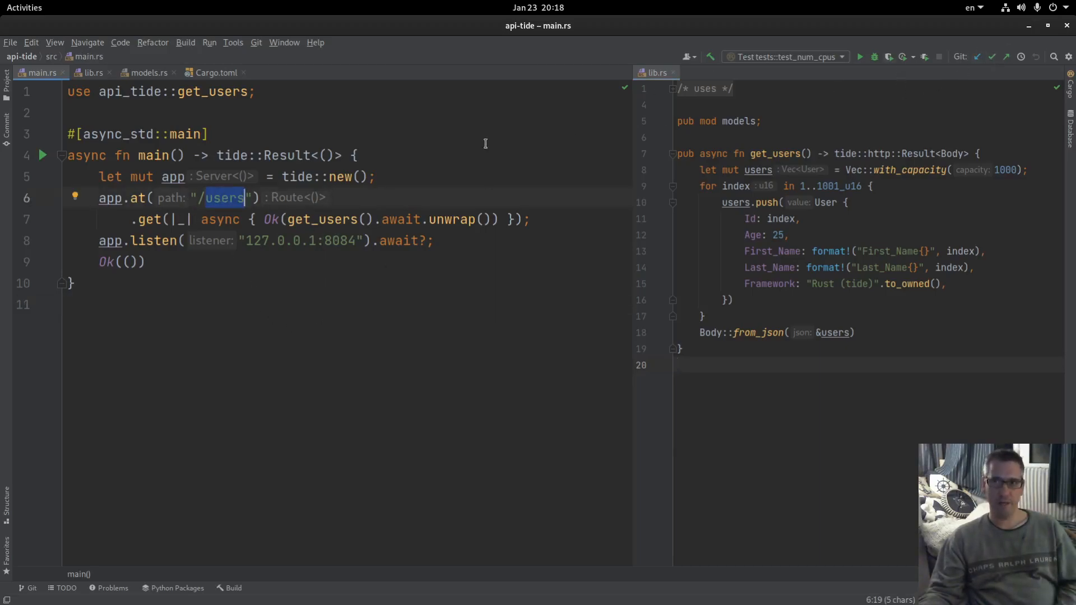
pyautogui.click(172, 263)
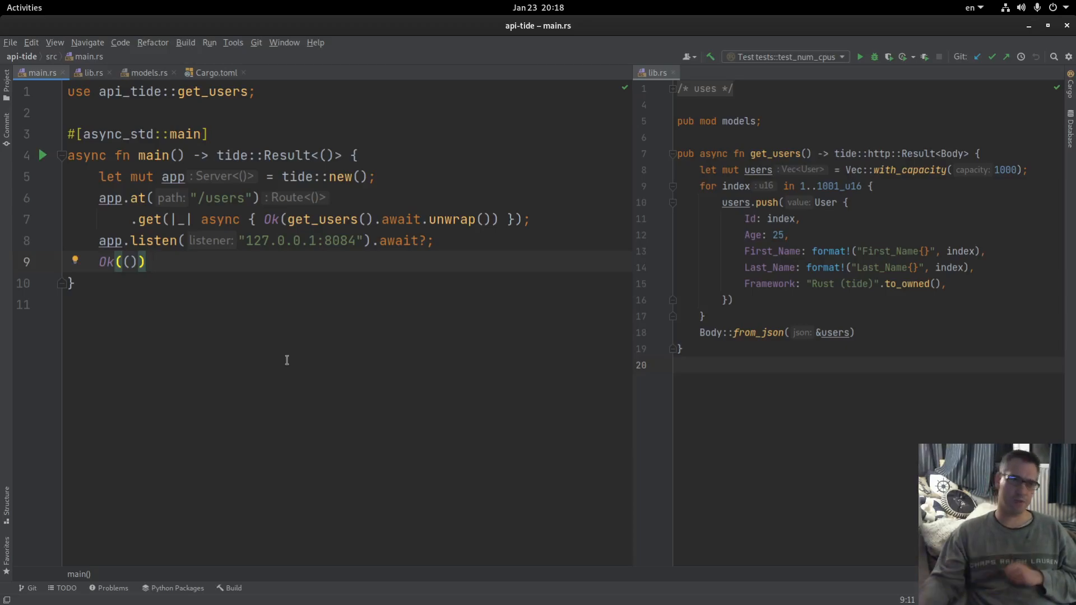
pyautogui.doubleClick(128, 136)
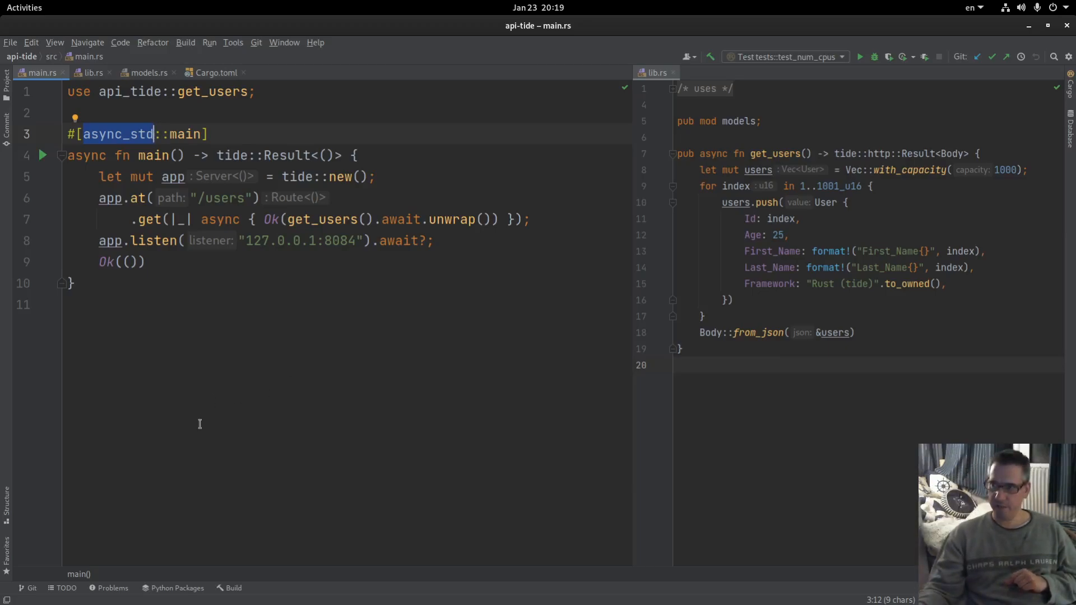
# - Quit CLion, confirming the exit, and return to the Terminator shells
pyautogui.click(1066, 27)
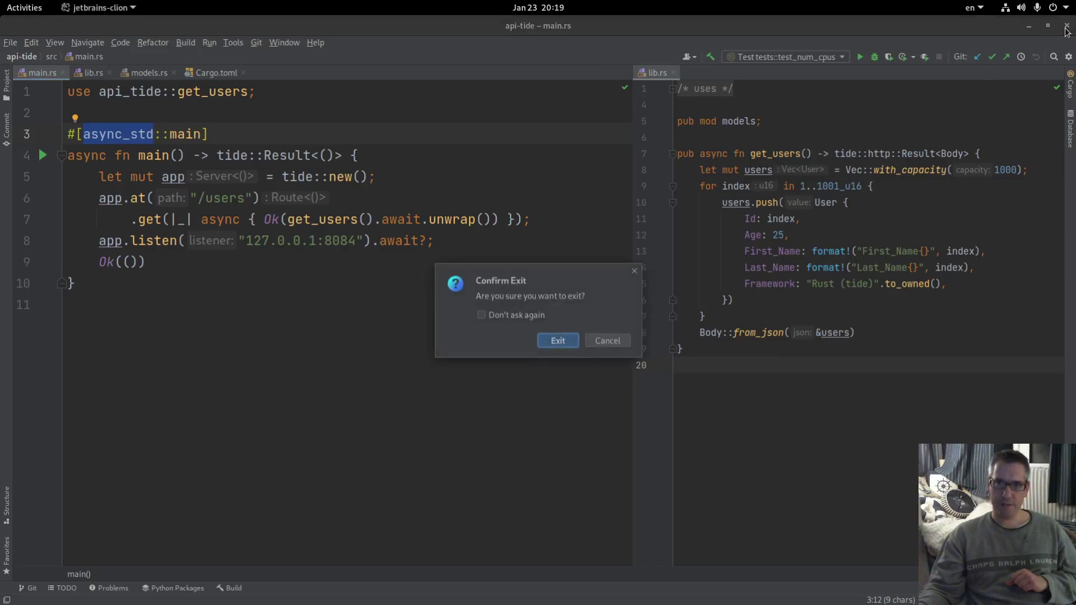
pyautogui.click(557, 343)
pyautogui.click(307, 235)
# - Enlarge the text in the lower-right and lower-left shells so they match
pyautogui.click(740, 331)
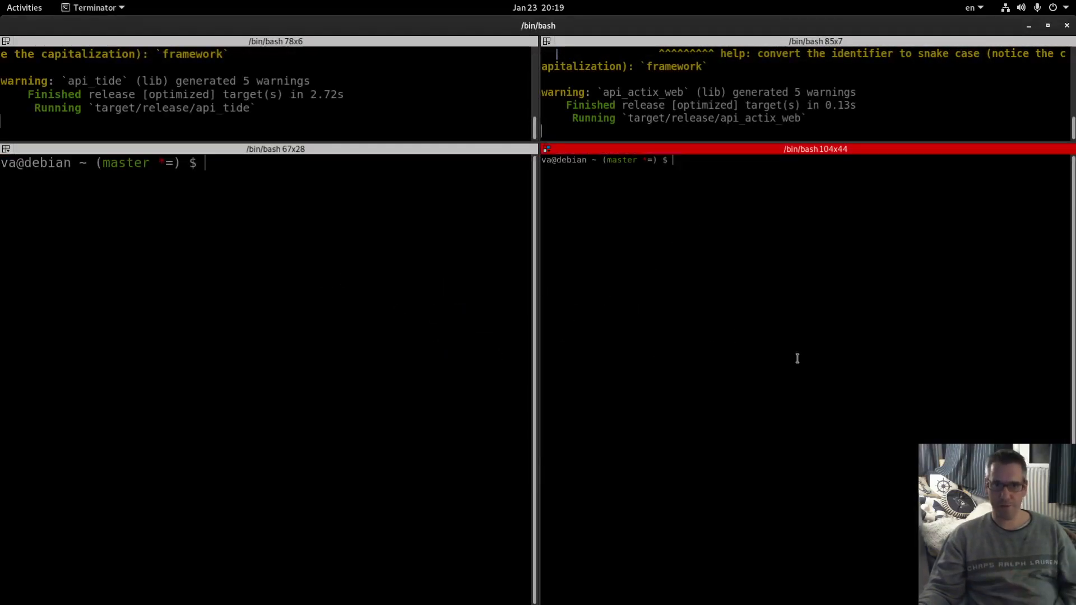
pyautogui.hotkey('ctrl', '+')
pyautogui.hotkey('ctrl', '+')
pyautogui.hotkey('ctrl', '+')
pyautogui.hotkey('ctrl', '+')
pyautogui.hotkey('ctrl', '+')
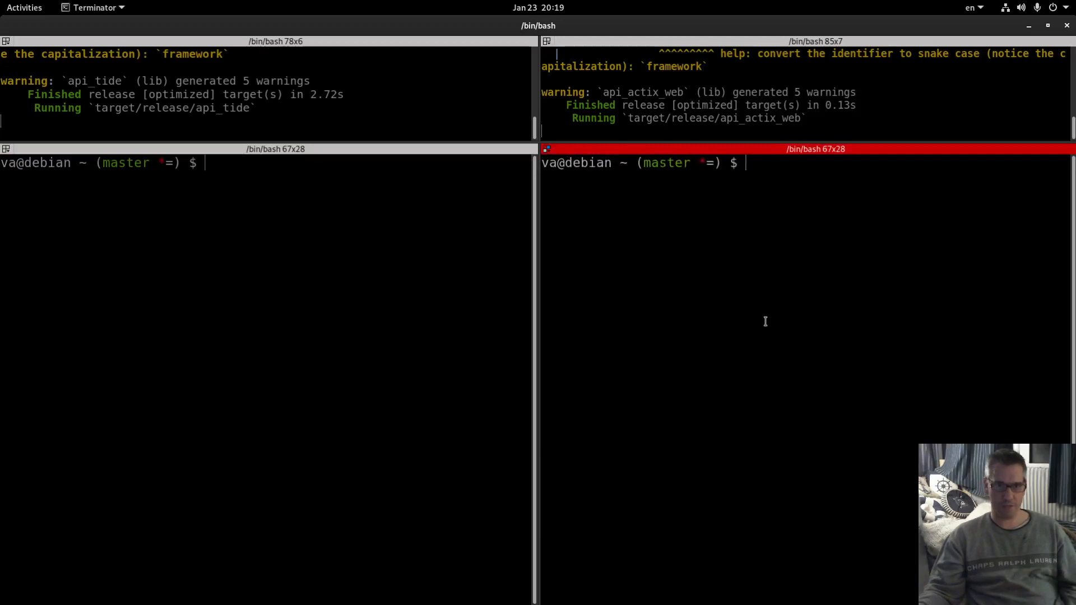
pyautogui.click(337, 288)
pyautogui.keyDown('ctrl'); pyautogui.scroll(1, 679, 324); pyautogui.keyUp('ctrl')
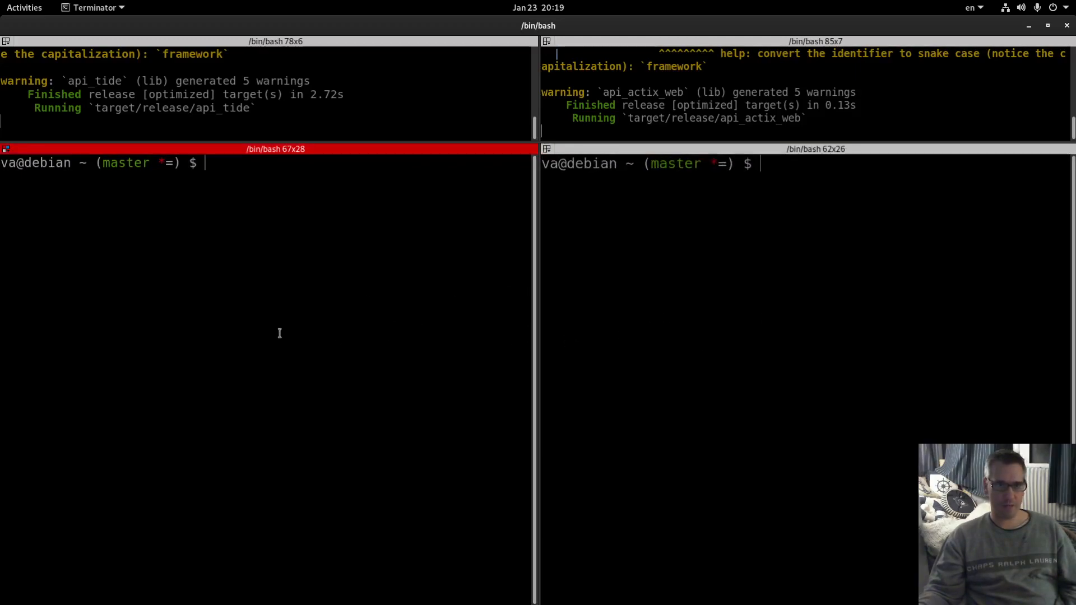
pyautogui.hotkey('ctrl', '+')
# - Hop over to Sublime Text for the oha command and back to the lower-left shell
pyautogui.hotkey('alt', 'Tab')
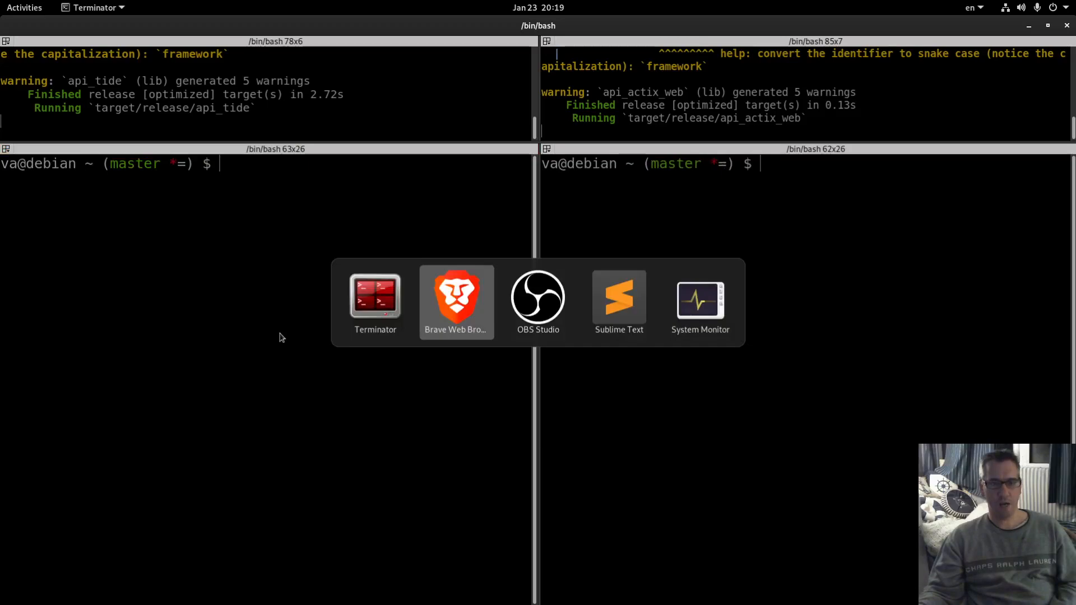
pyautogui.hotkey('alt', 'Tab')
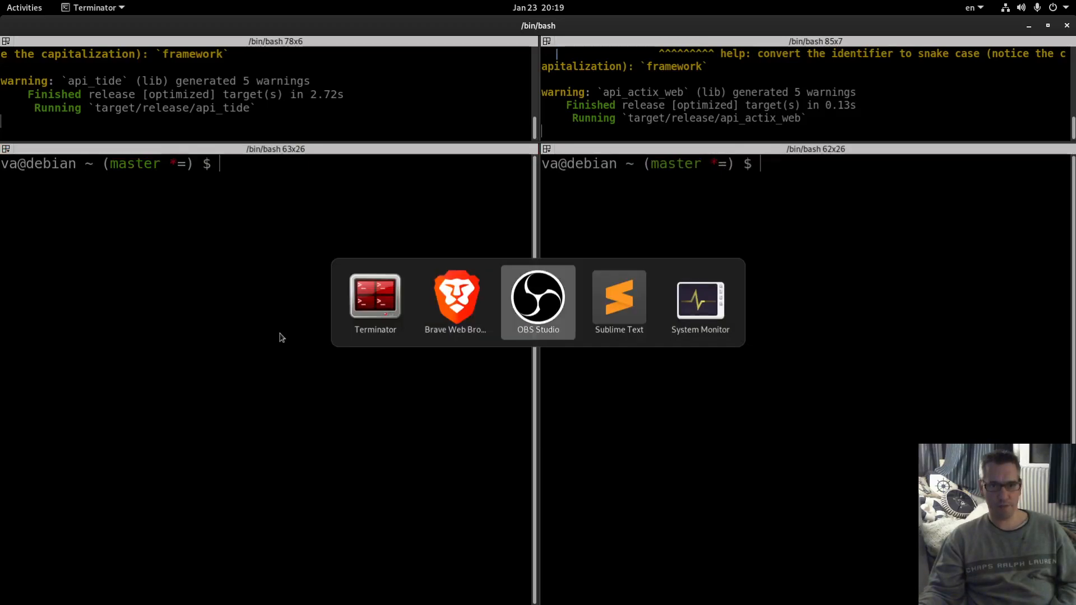
pyautogui.hotkey('alt', 'Tab')
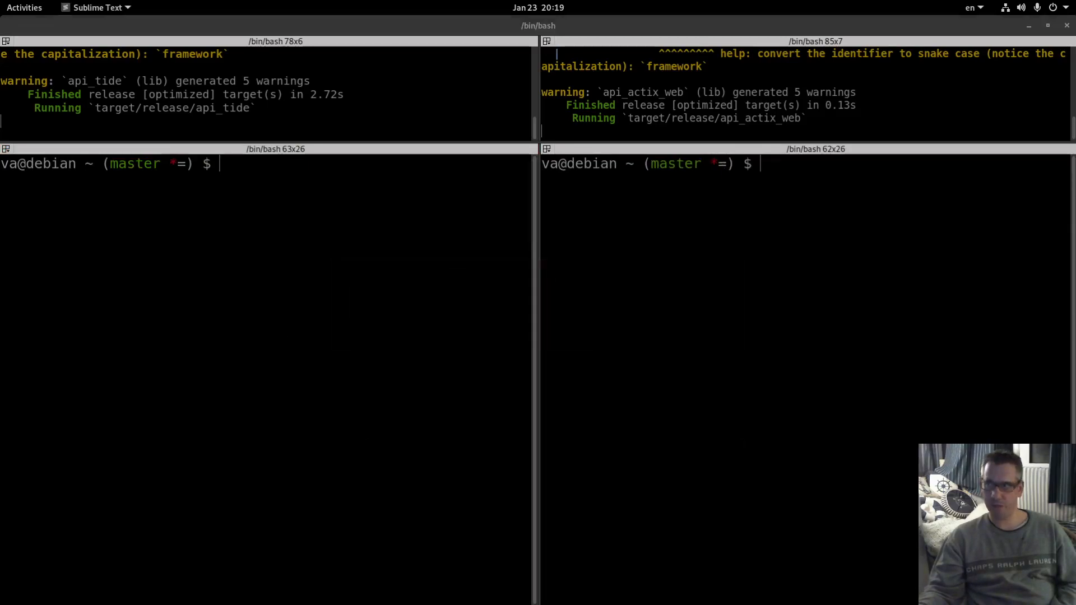
pyautogui.click(397, 179)
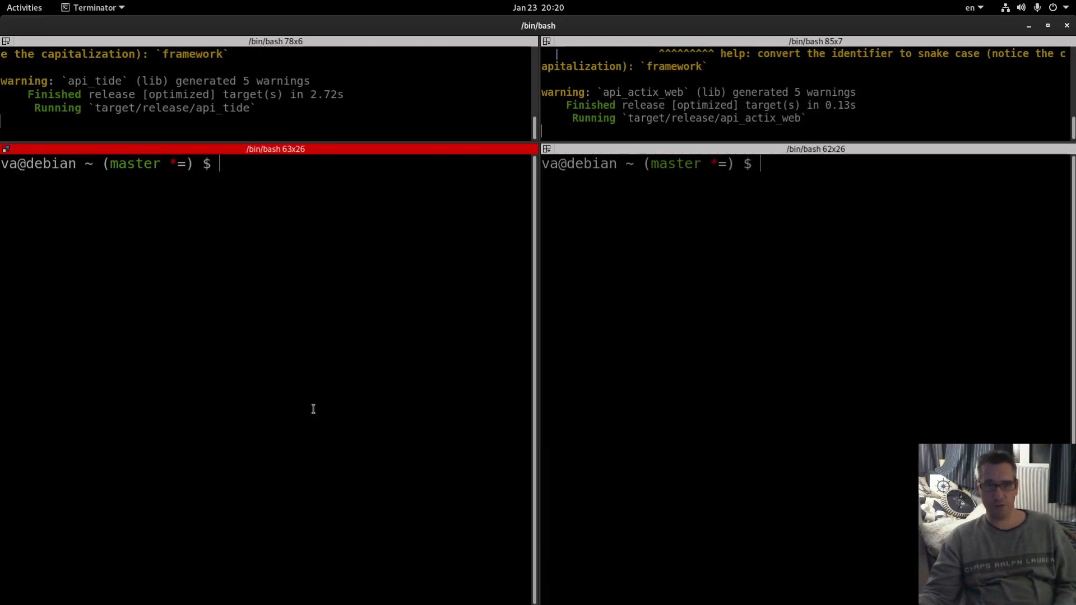
pyautogui.hotkey('alt', 'Tab')
pyautogui.press('Tab')
pyautogui.press('Tab')
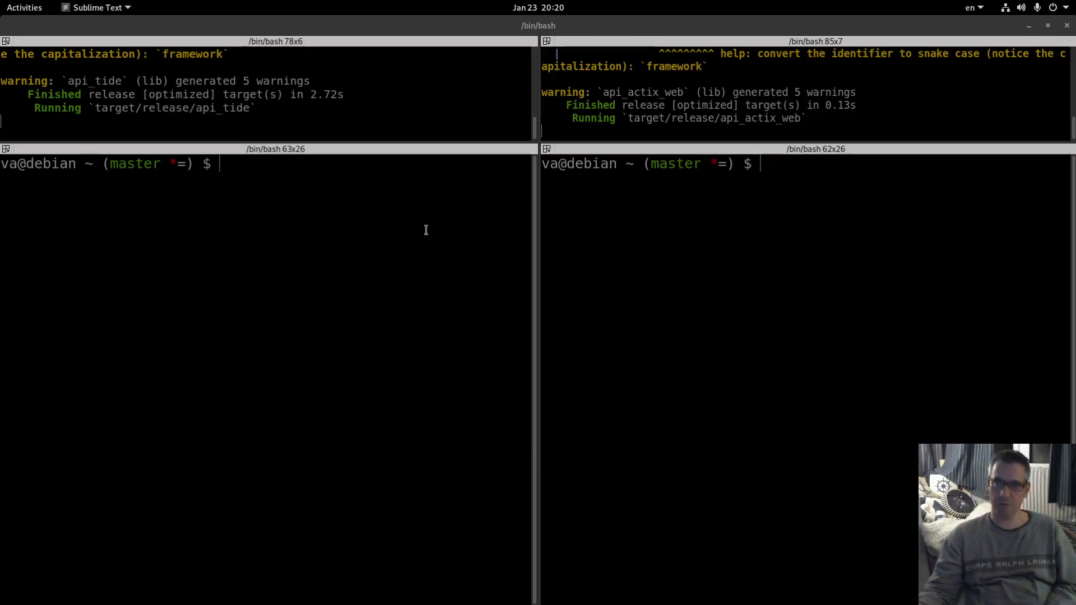
# - Paste the chained oha command for port 8084 into the lower-left shell, widening the pane to read it then restoring half width
pyautogui.click(302, 229)
pyautogui.write('oha -n 1000 http://127.0.0.1:8084/users && reset \\ && oha -n 1000000 -c 1000 --latency-correction --disable-keepalive http://127.0.0.1:8084/users')
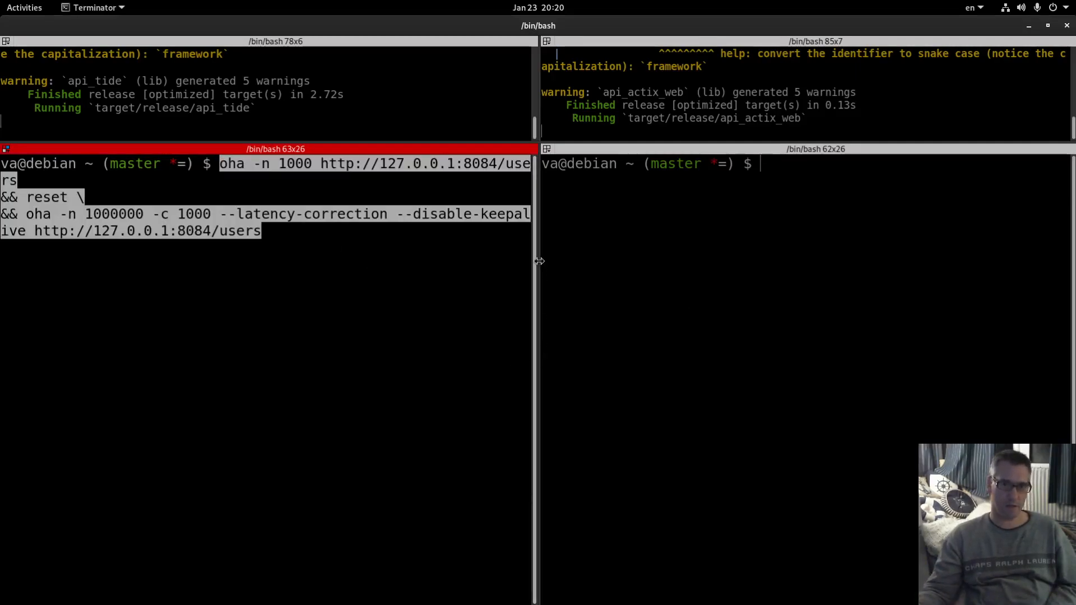
pyautogui.moveTo(538, 260); pyautogui.dragTo(894, 249)
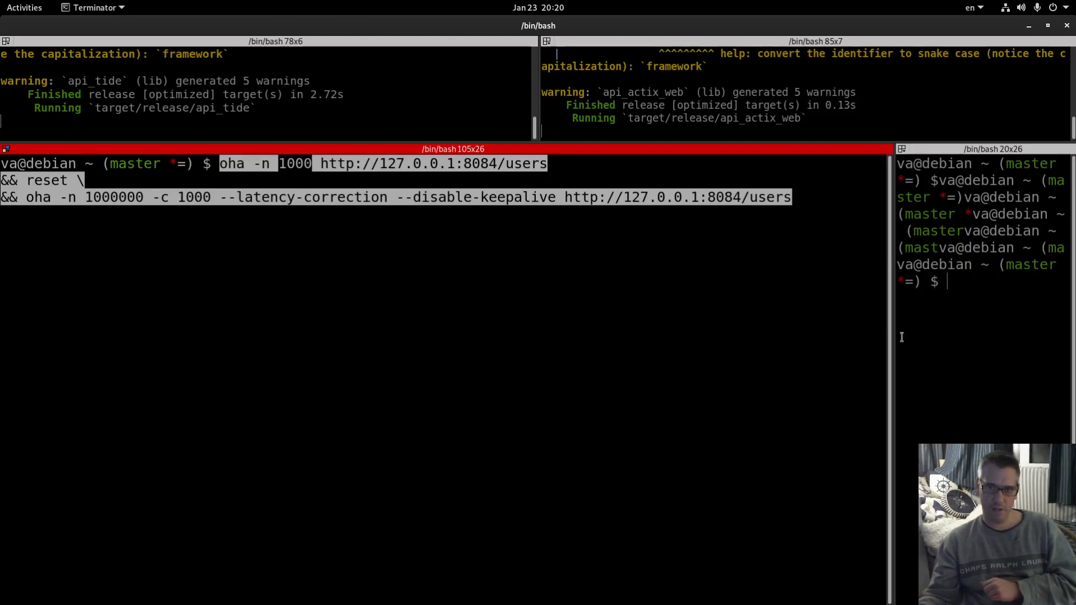
pyautogui.moveTo(890, 348); pyautogui.dragTo(531, 325)
pyautogui.click(680, 328)
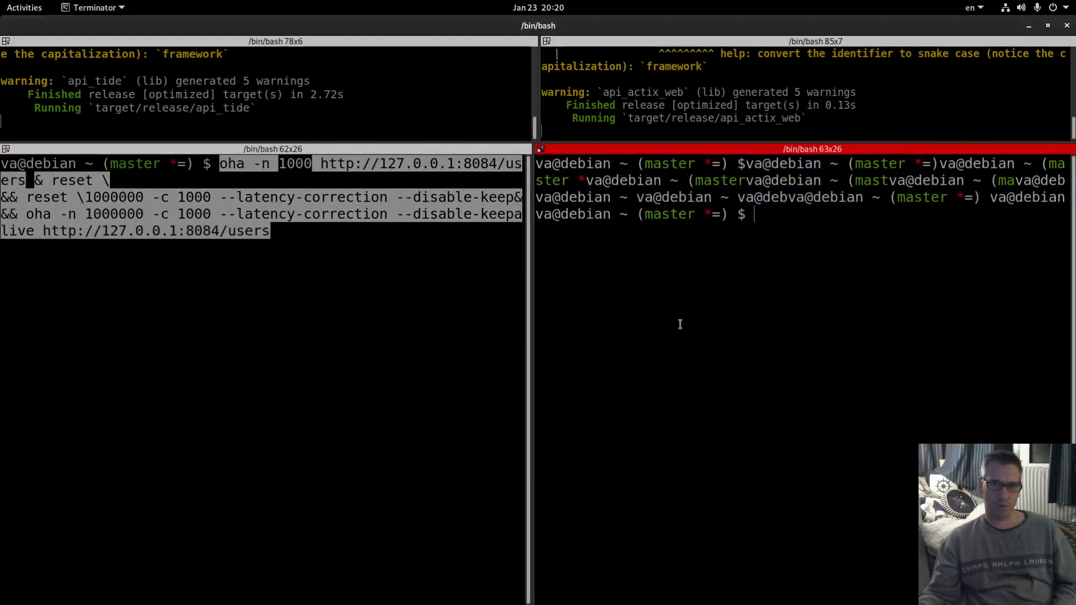
# - Dock System Monitor on the right half and bring the terminal panes back in front
pyautogui.hotkey('ctrl', 'l')
pyautogui.hotkey('alt', 'Tab')
pyautogui.hotkey('alt', 'Tab')
pyautogui.hotkey('alt', 'Tab')
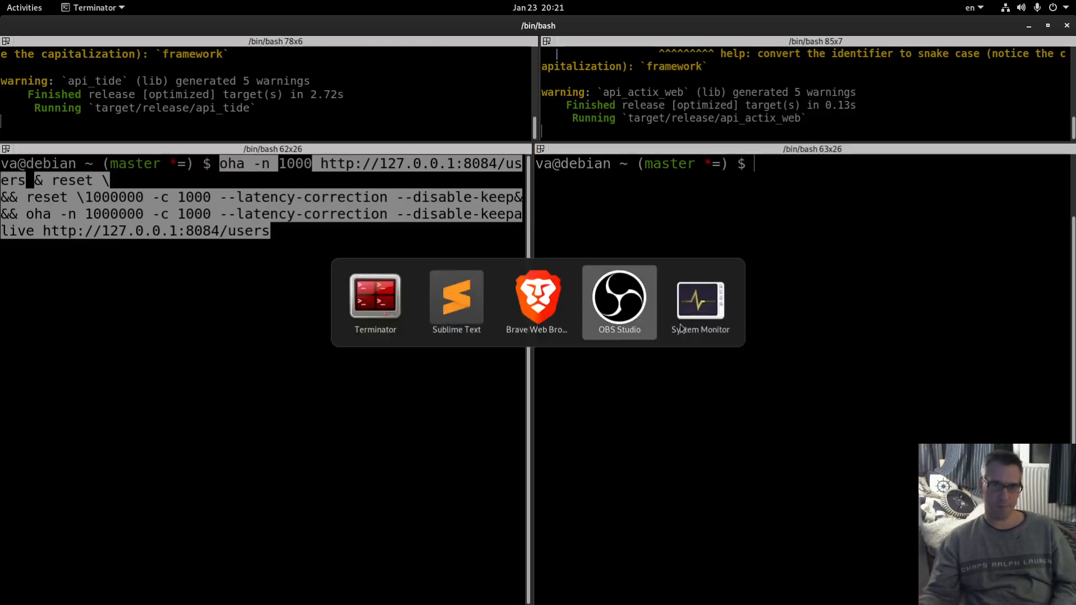
pyautogui.hotkey('alt', 'Tab')
pyautogui.press('super+Right')
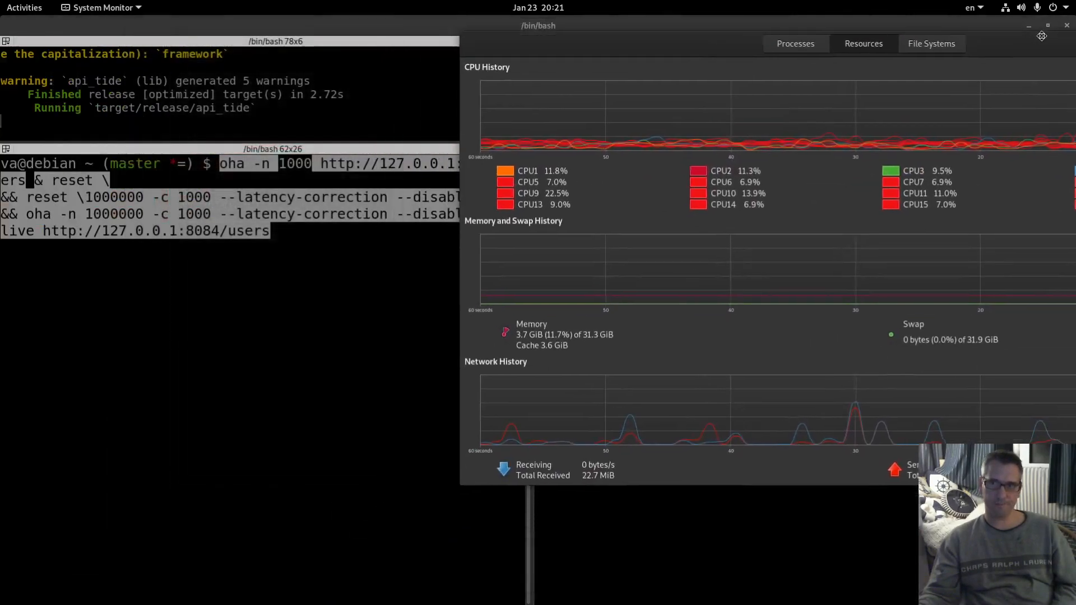
pyautogui.click(366, 285)
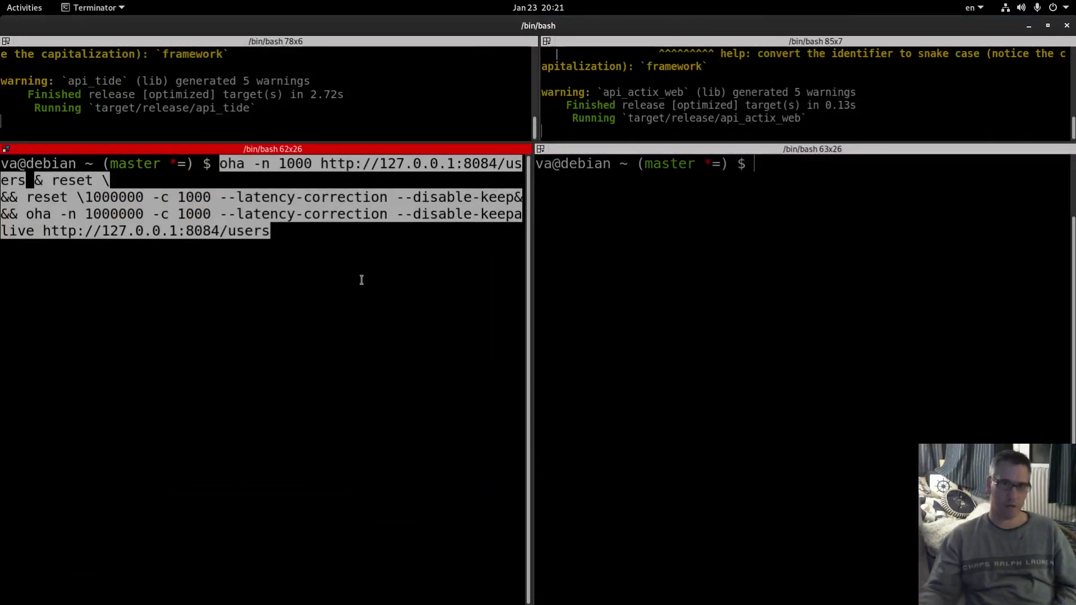
# - Stop the actix-web server with Ctrl+C and run the pasted oha test from the lower-left shell
pyautogui.click(790, 120)
pyautogui.hotkey('ctrl', 'c')
pyautogui.hotkey('ctrl', 'c')
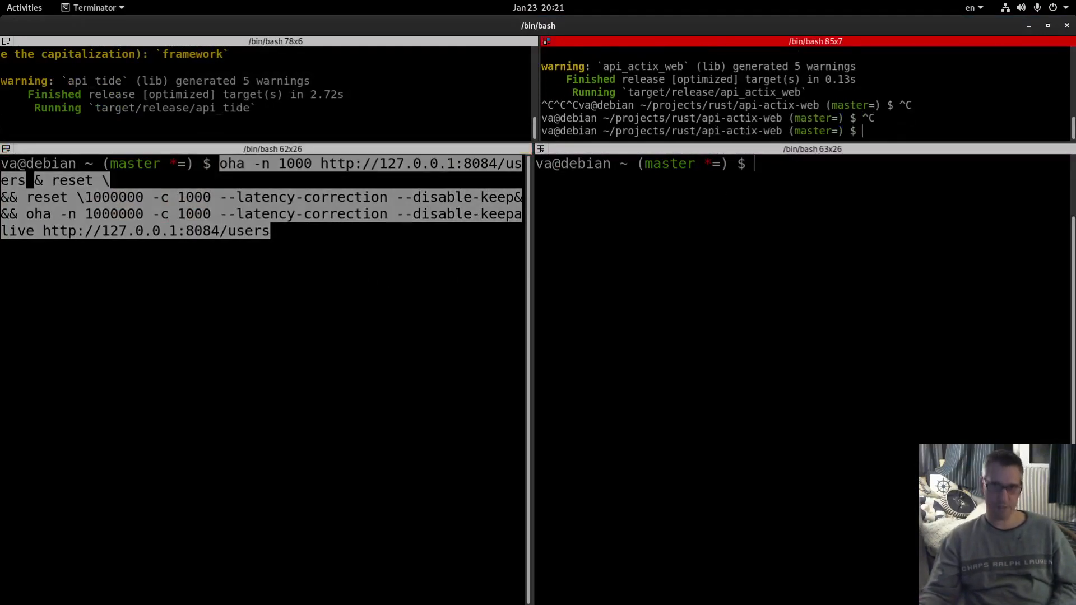
pyautogui.hotkey('ctrl', 'c')
pyautogui.hotkey('ctrl', 'c')
pyautogui.hotkey('ctrl', 'l')
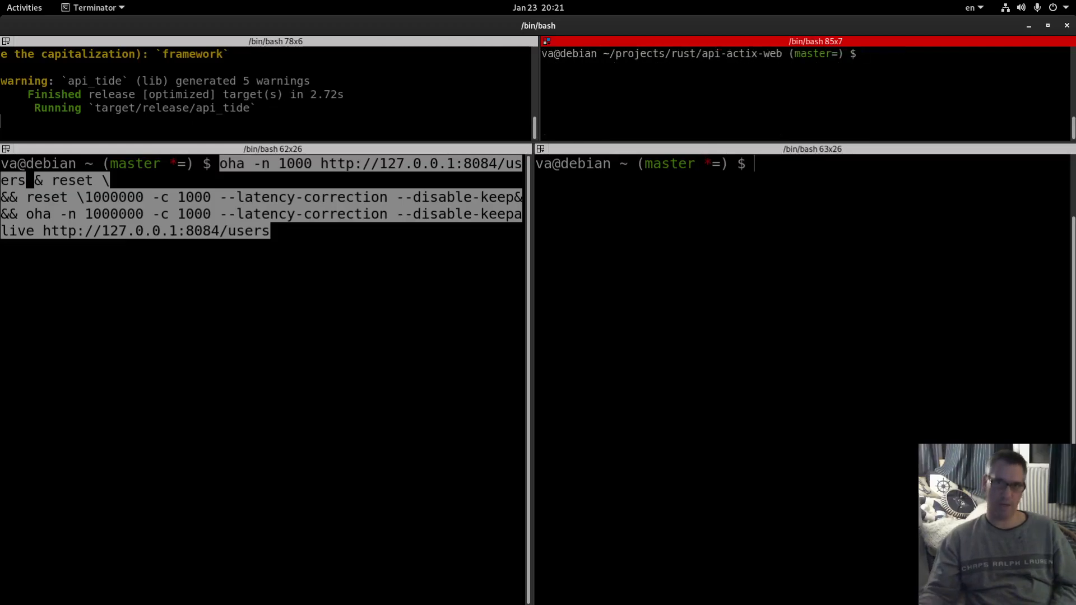
pyautogui.click(277, 281)
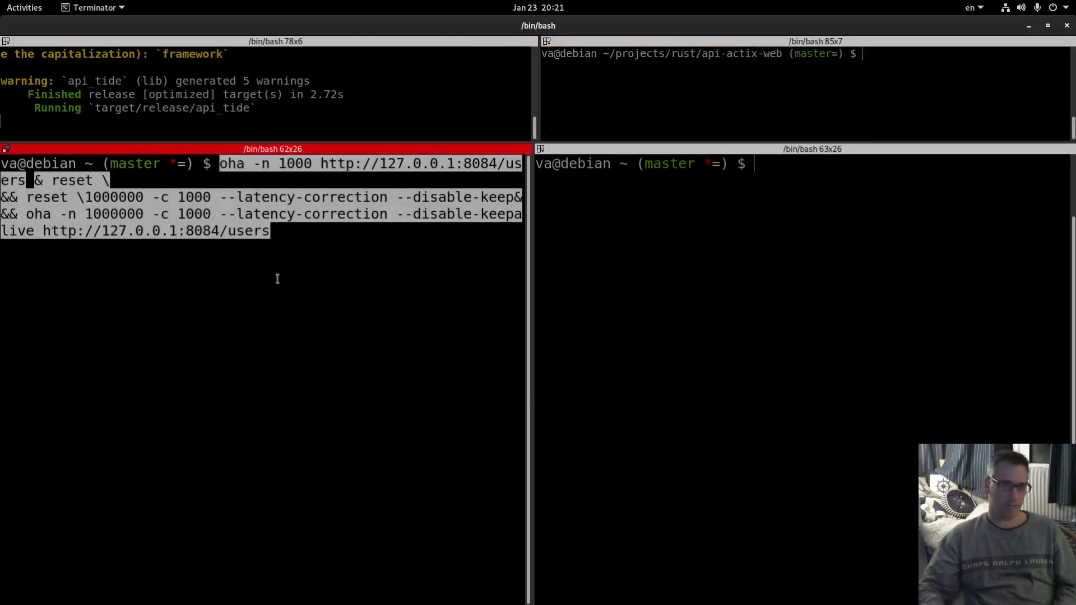
pyautogui.press('Return')
pyautogui.hotkey('alt', 'Tab')
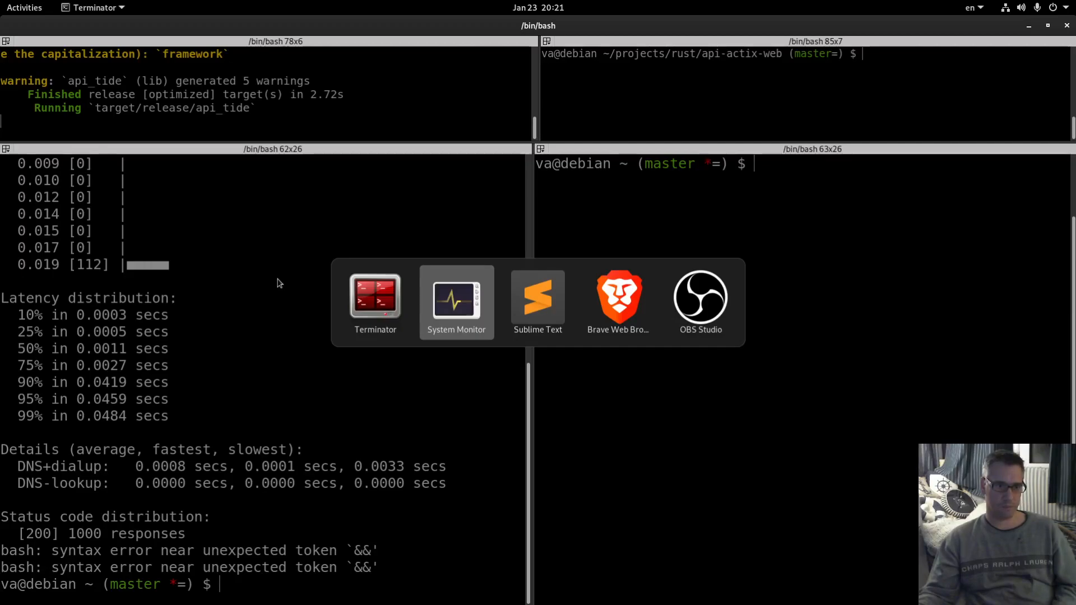
# - Paste the million-request oha command, then discard the broken line for a fresh prompt
pyautogui.hotkey('alt', 'Tab')
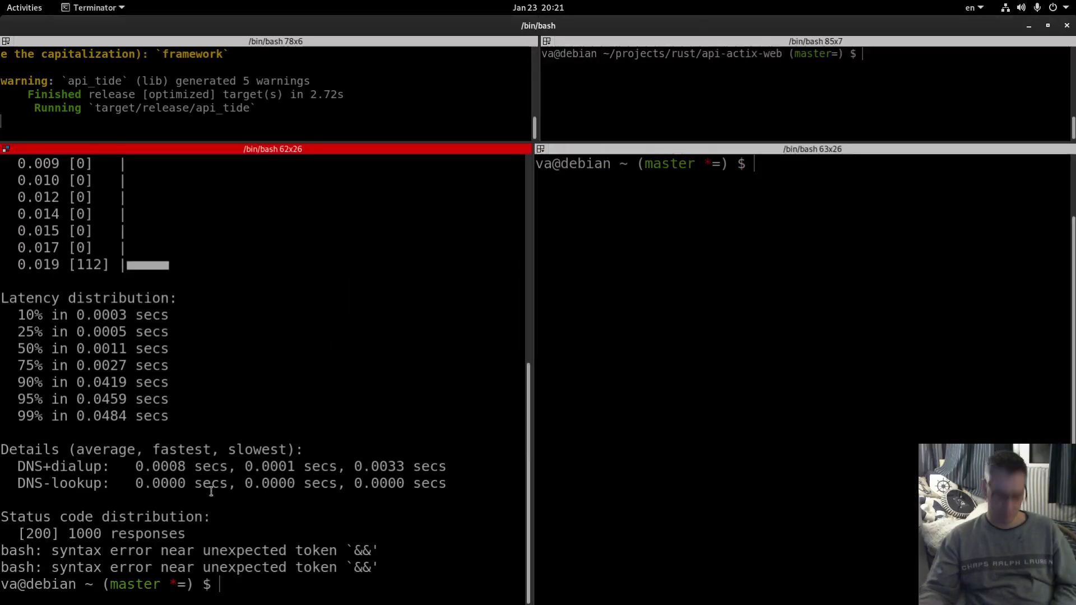
pyautogui.hotkey('ctrl', 'l')
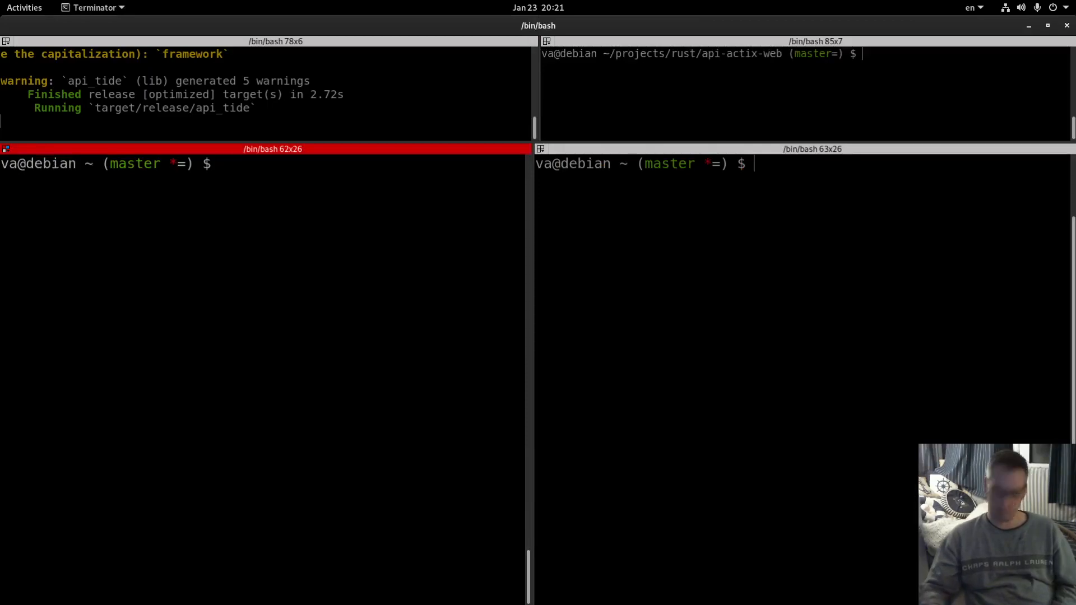
pyautogui.hotkey('ctrl', 'shift', 'v')
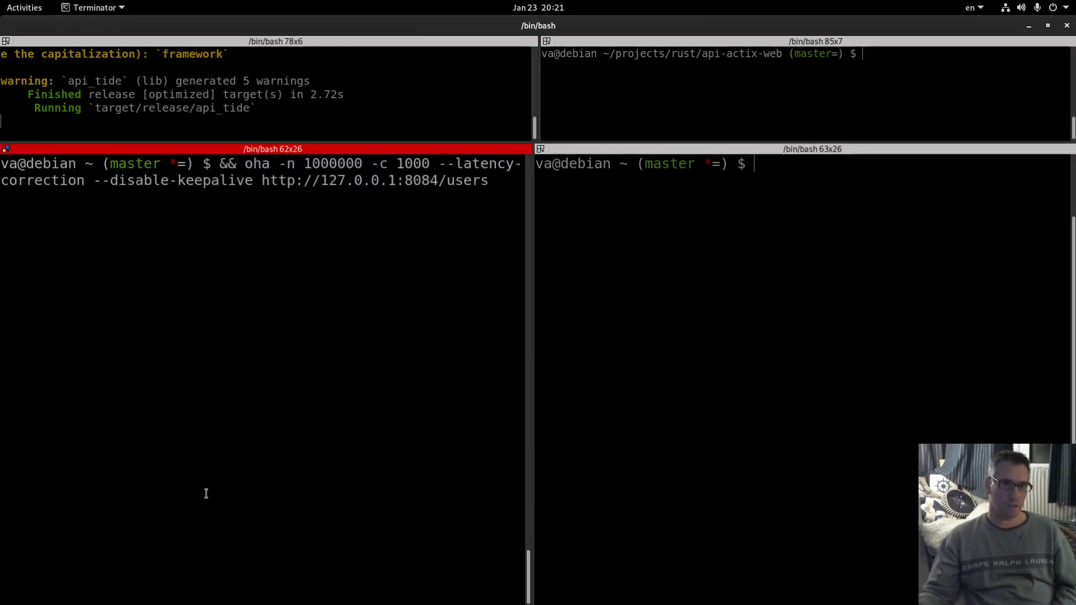
pyautogui.hotkey('ctrl', 'c')
pyautogui.hotkey('ctrl', 'c')
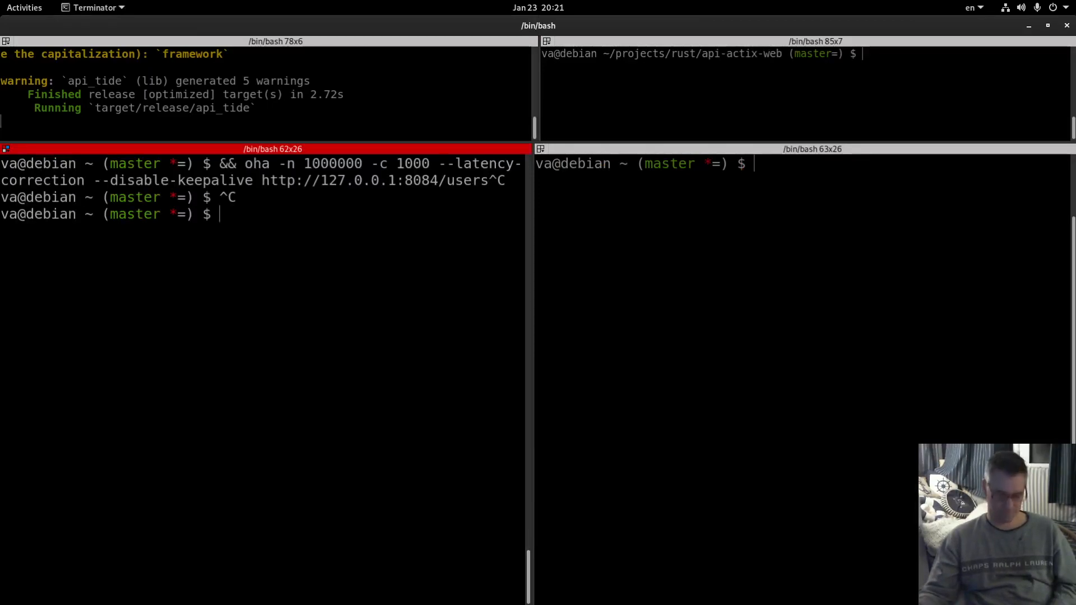
pyautogui.hotkey('ctrl', 'c')
pyautogui.hotkey('ctrl', 'c')
# - Fetch the corrected warm-up/reset/million-request oha chain from the editor and paste it at the cleared prompt
pyautogui.hotkey('alt', 'Tab')
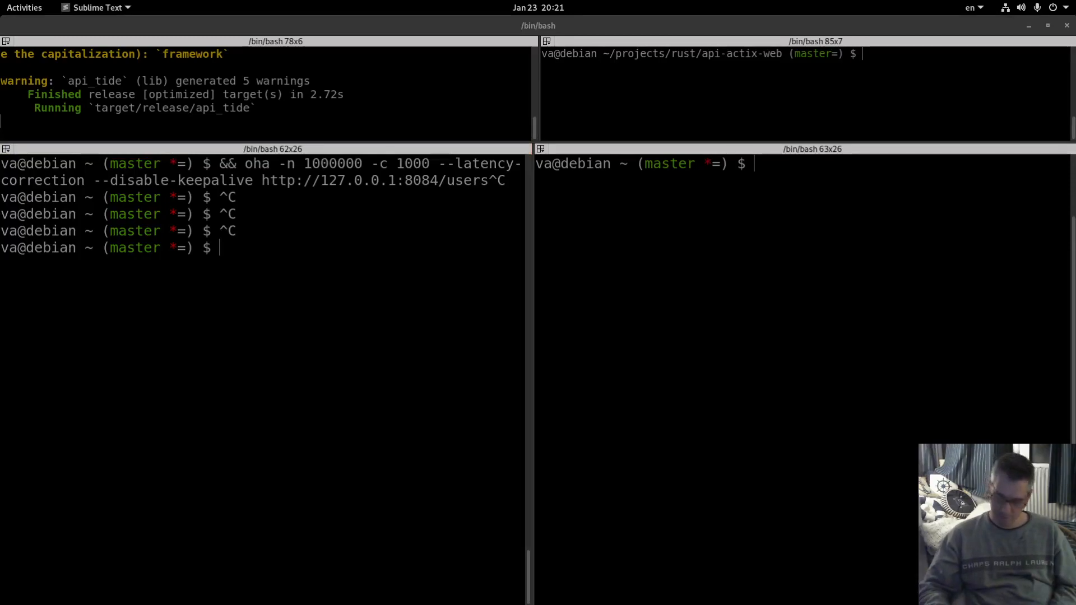
pyautogui.click(295, 293)
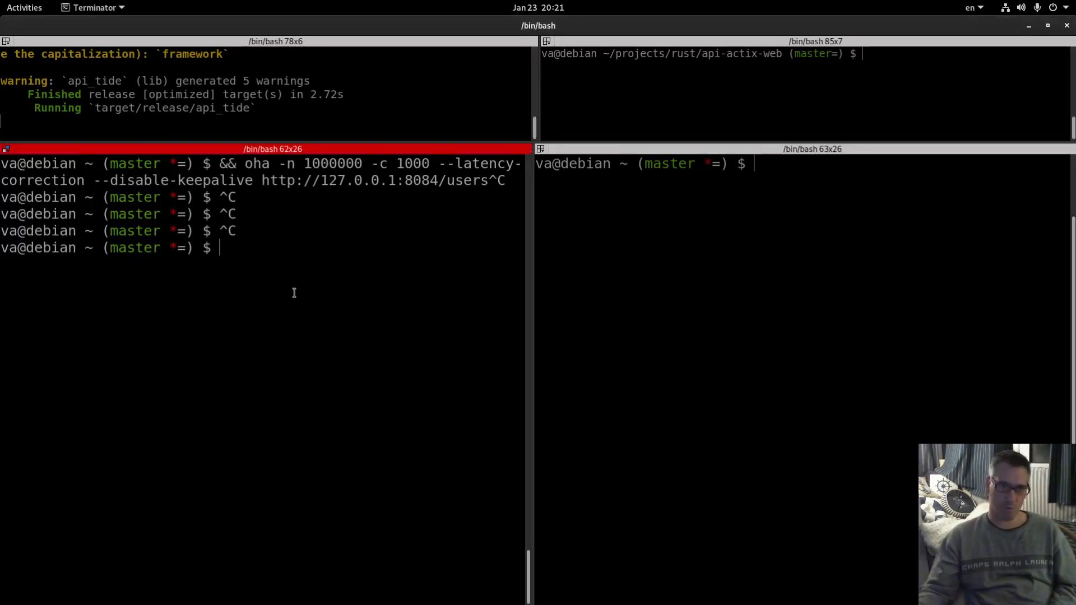
pyautogui.hotkey('ctrl', 'l')
pyautogui.hotkey('ctrl', 'shift', 'v')
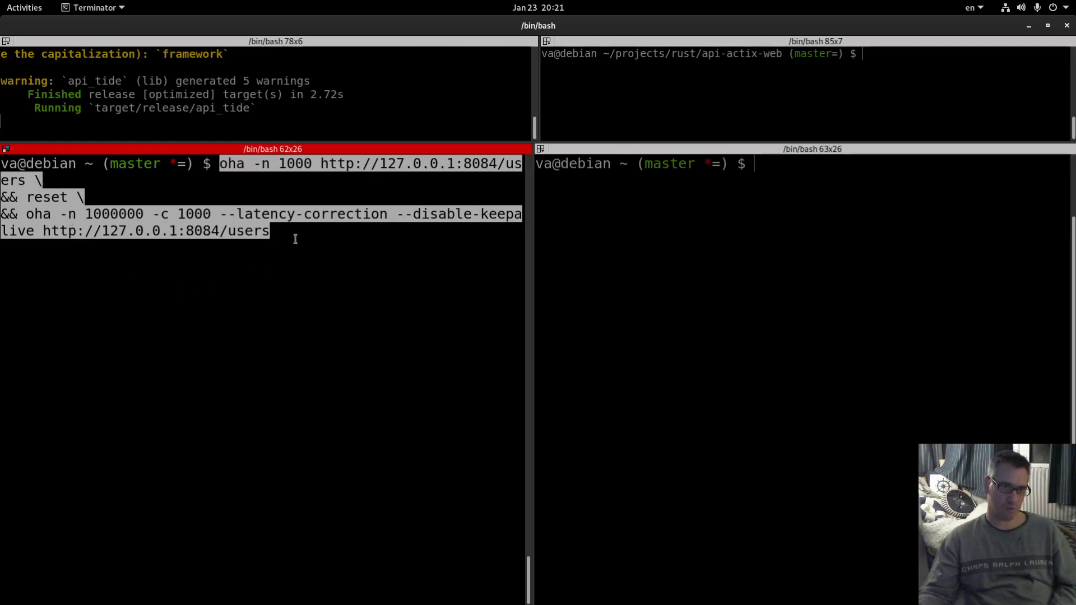
# - Launch the chained oha tests and select the api_tide process in System Monitor's process list
pyautogui.press('Return')
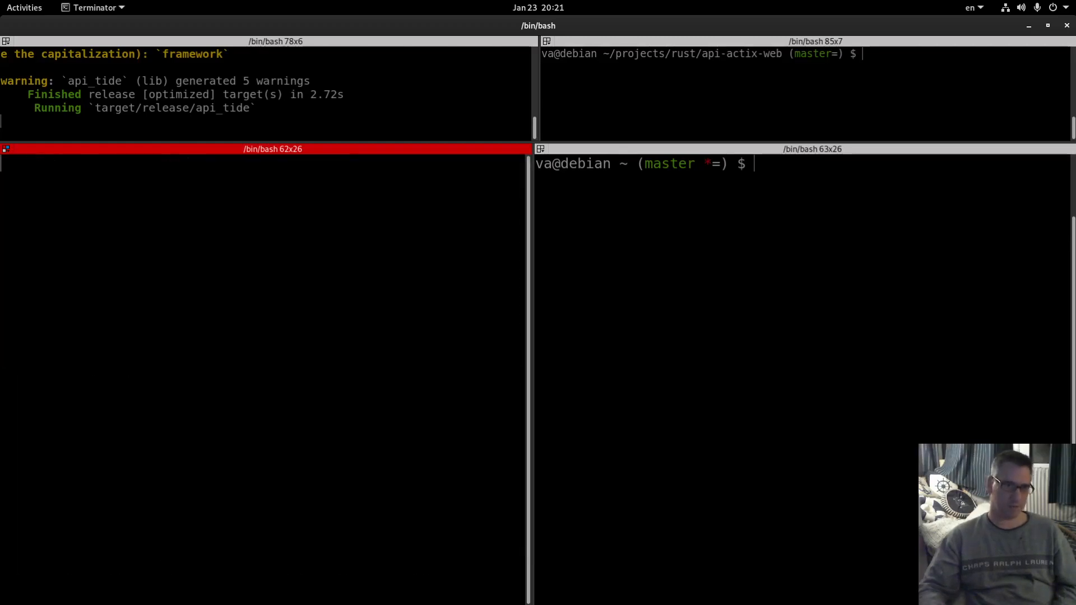
pyautogui.hotkey('alt', 'Tab')
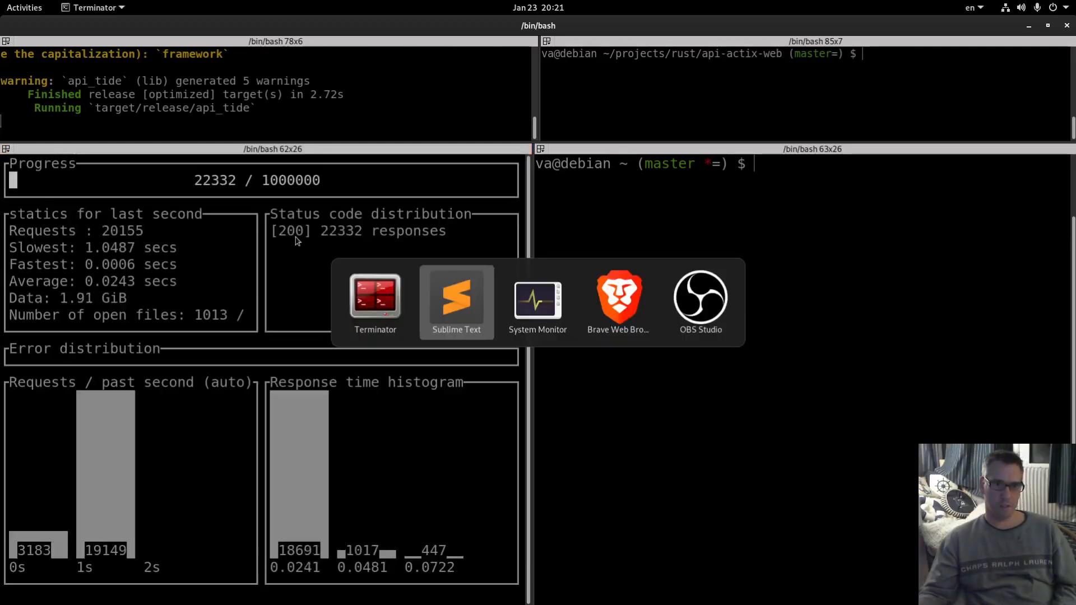
pyautogui.hotkey('alt', 'Tab')
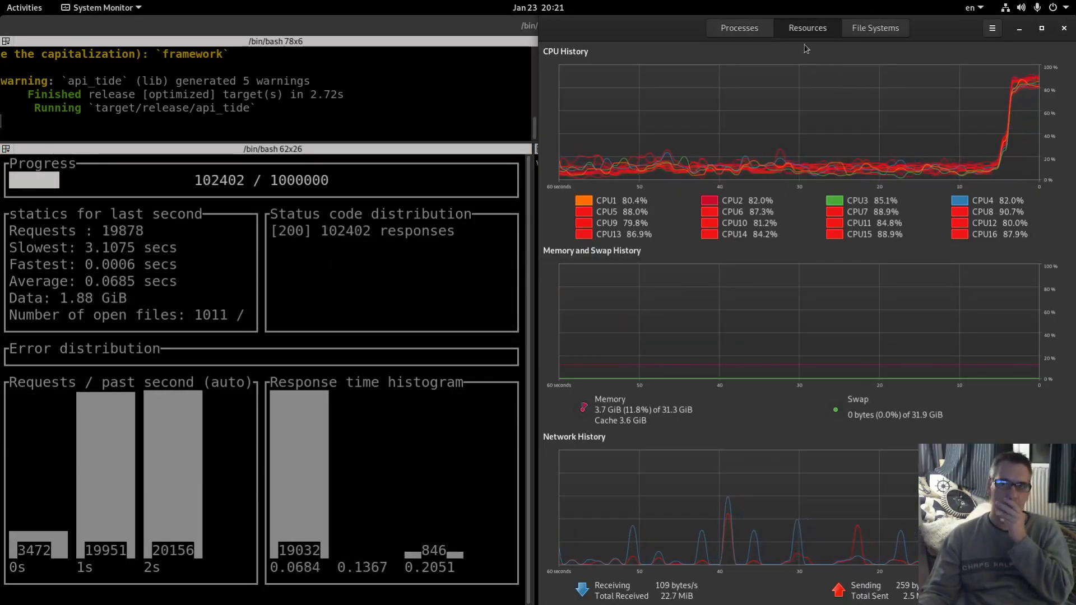
pyautogui.click(738, 28)
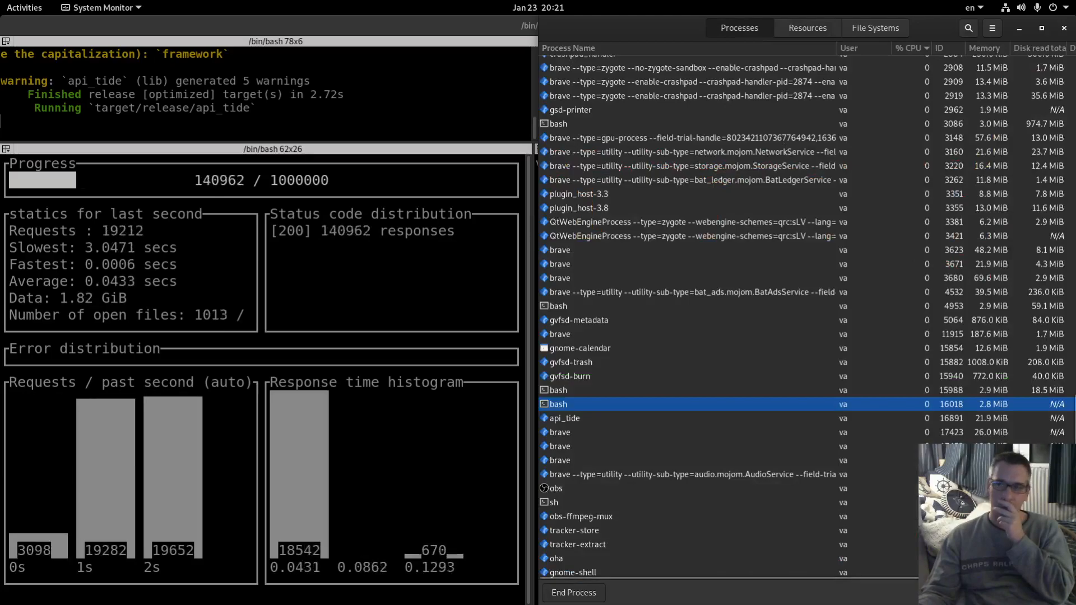
pyautogui.hotkey('alt', 'Tab')
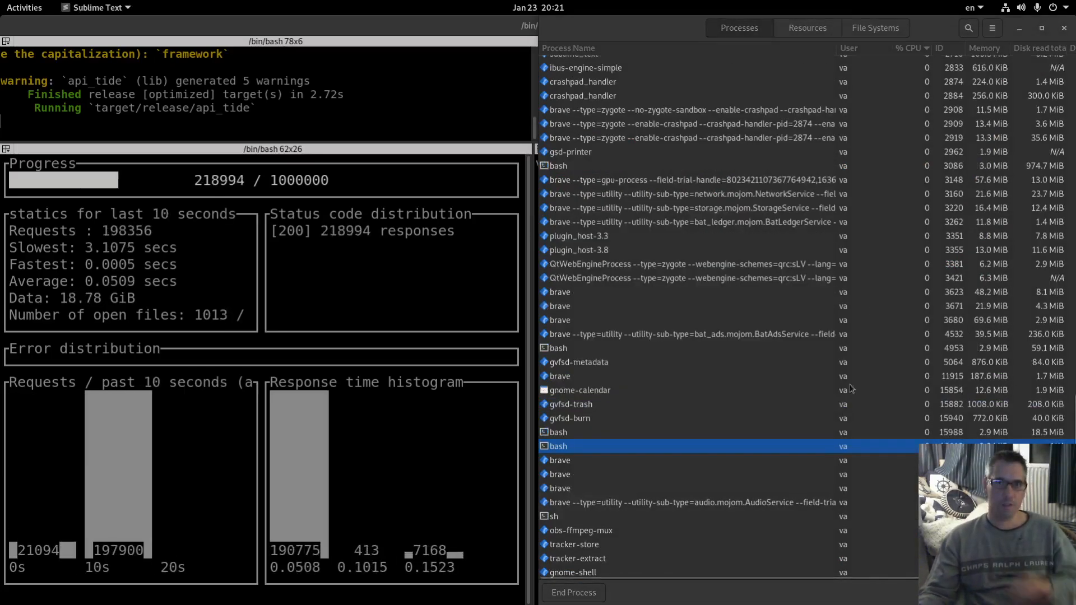
pyautogui.scroll(5, 1062, 167)
pyautogui.scroll(5, 1062, 167)
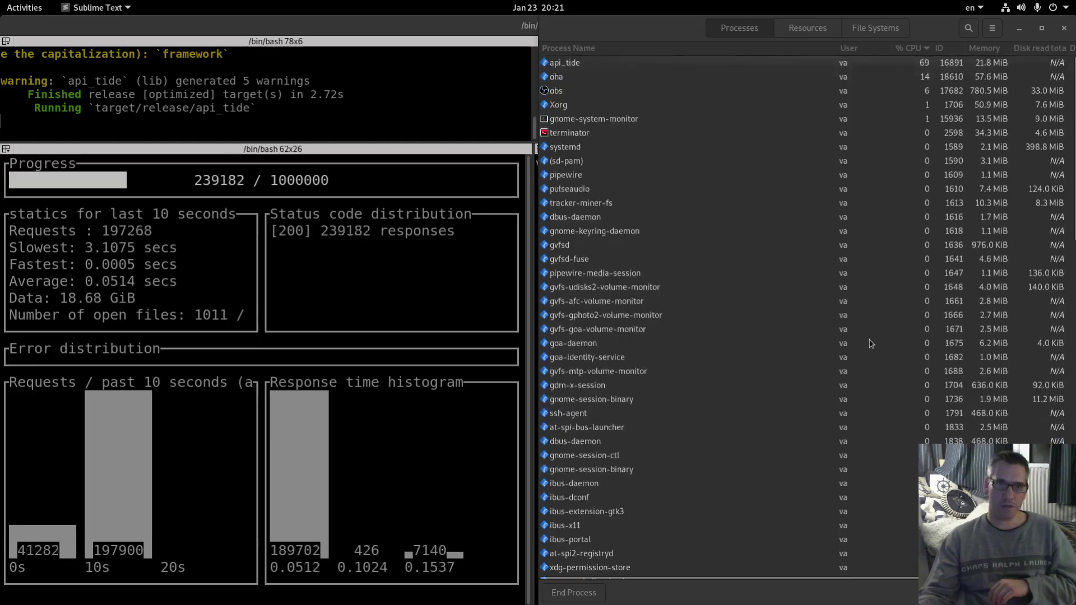
pyautogui.click(675, 64)
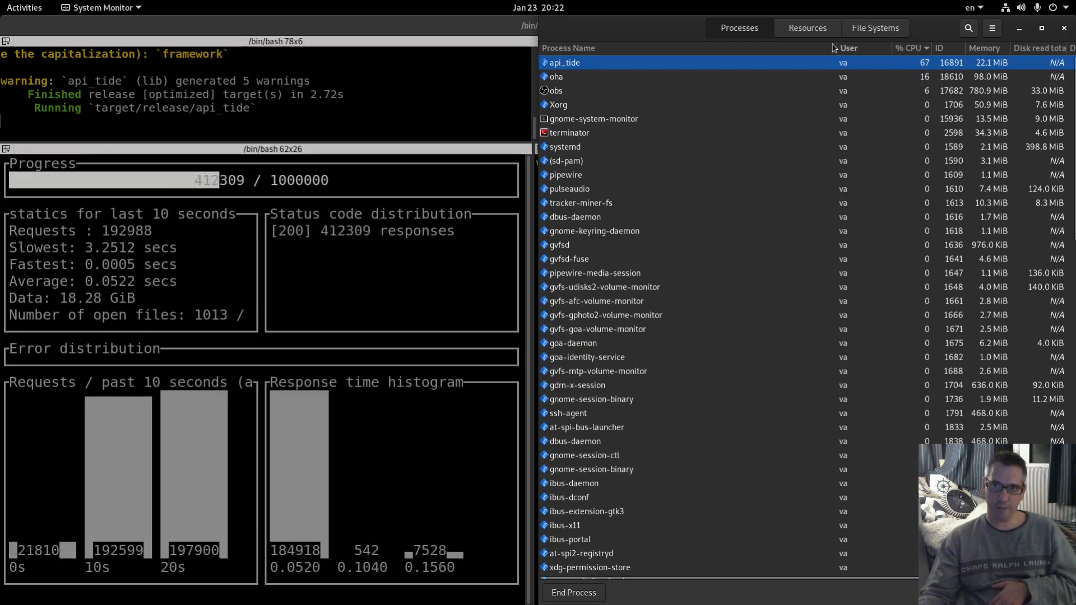
# - Flip between the Resources graphs and the process list to watch CPU load during the test
pyautogui.click(807, 28)
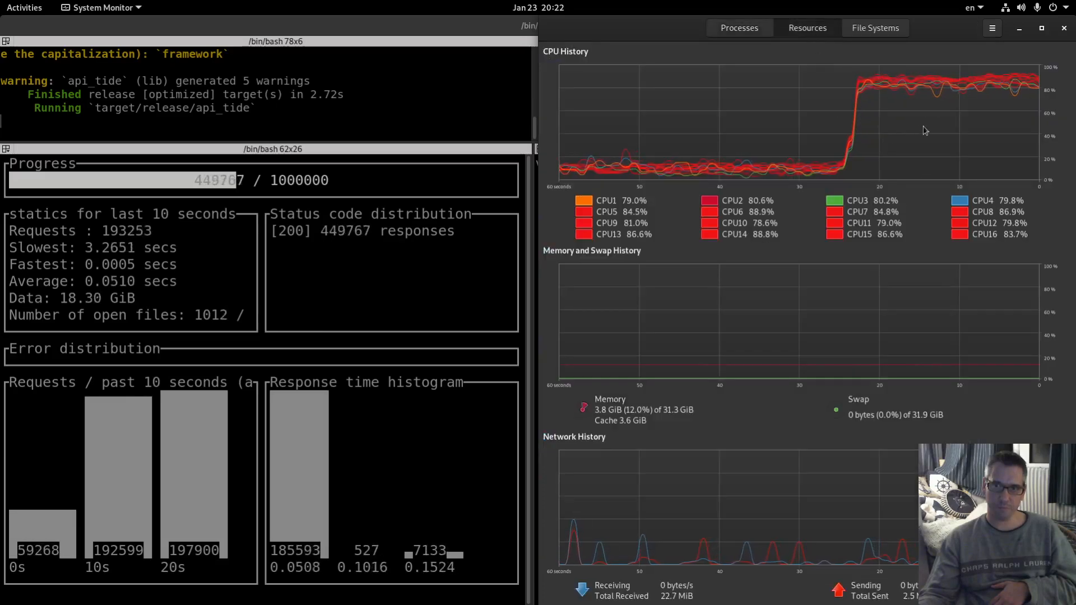
pyautogui.click(755, 31)
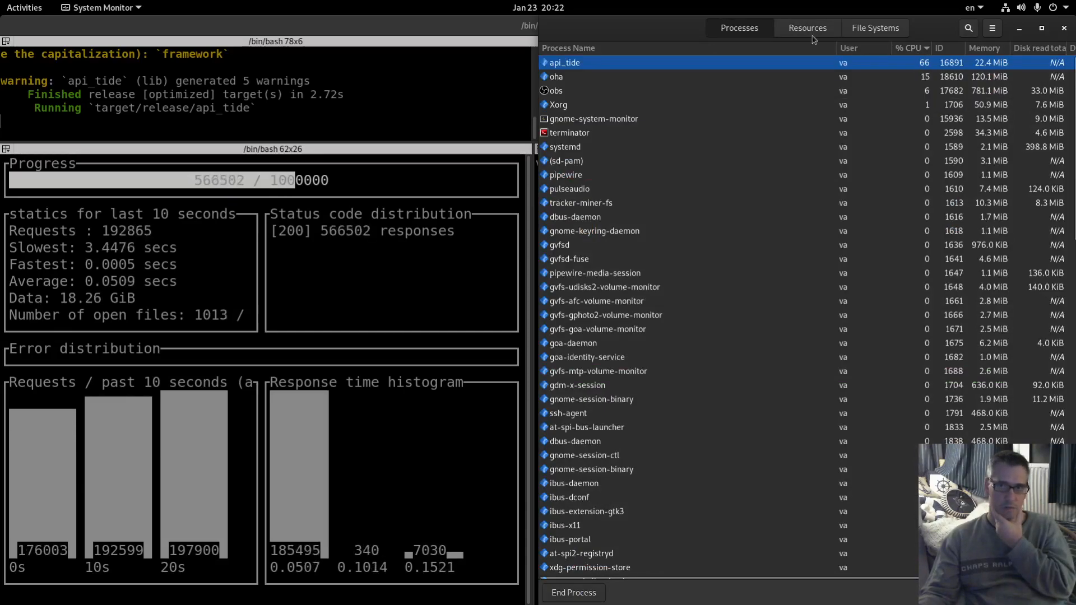
pyautogui.click(807, 27)
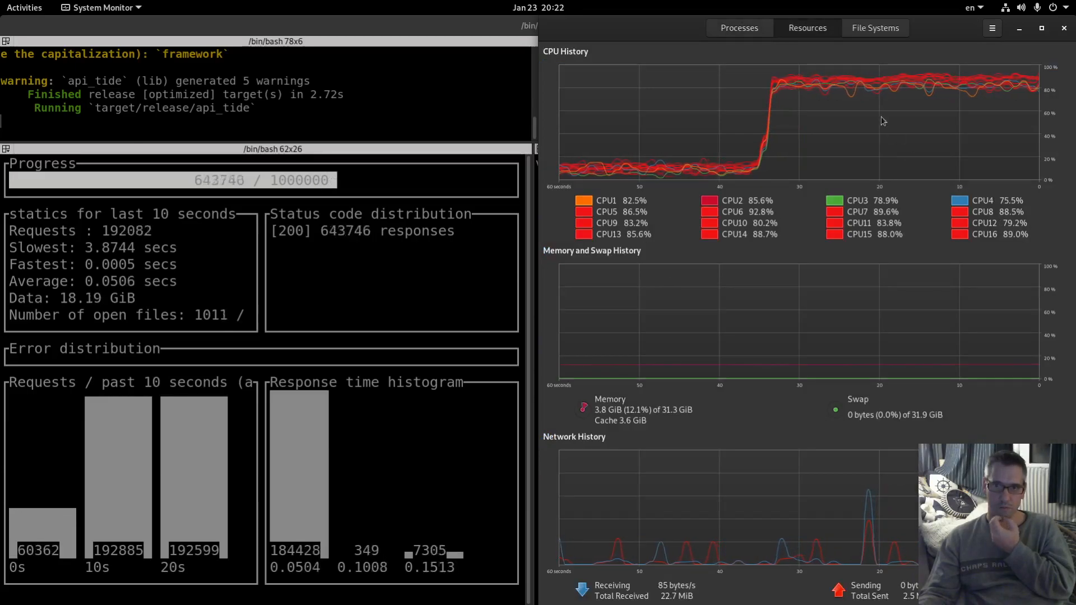
pyautogui.click(739, 28)
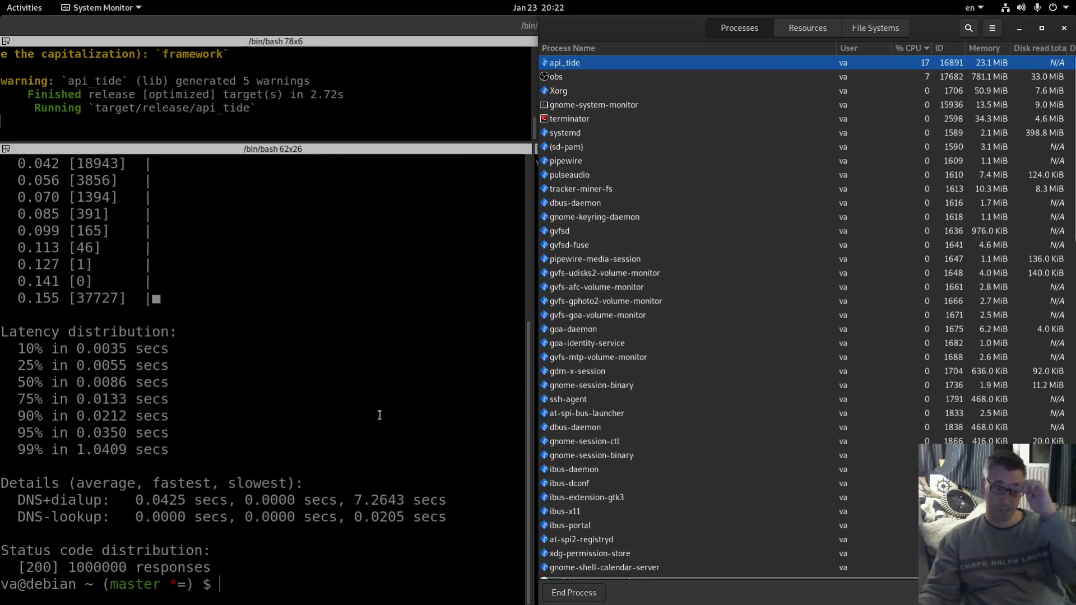
# - Copy the selected tide oha results from the terminal and carry them to the text editor
pyautogui.click(417, 357)
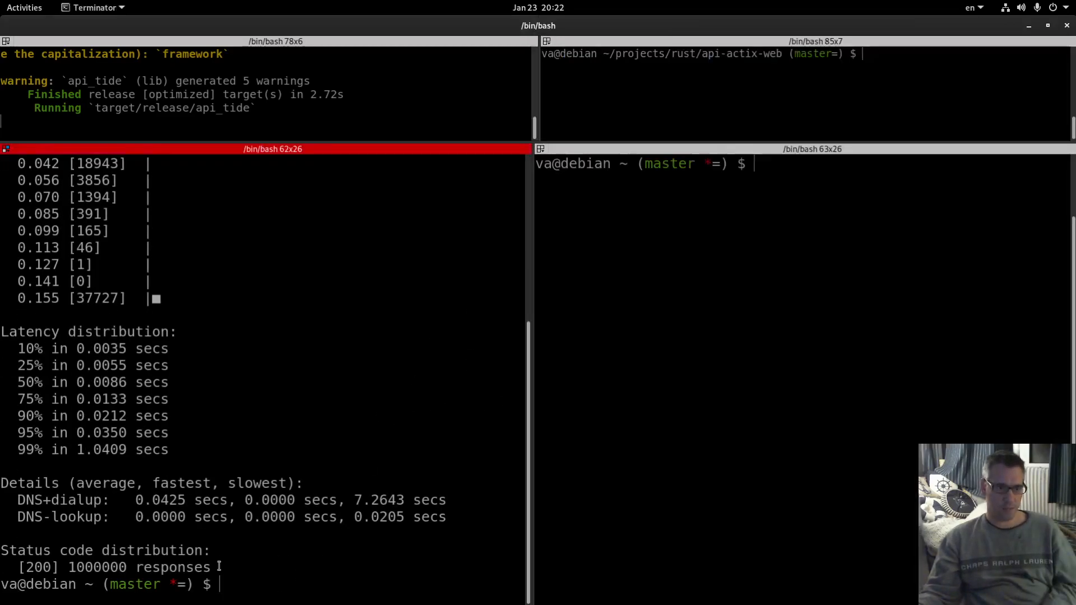
pyautogui.moveTo(219, 566)
pyautogui.mouseDown()
pyautogui.moveTo(110, 319)
pyautogui.moveTo(2, 164)
pyautogui.mouseUp()
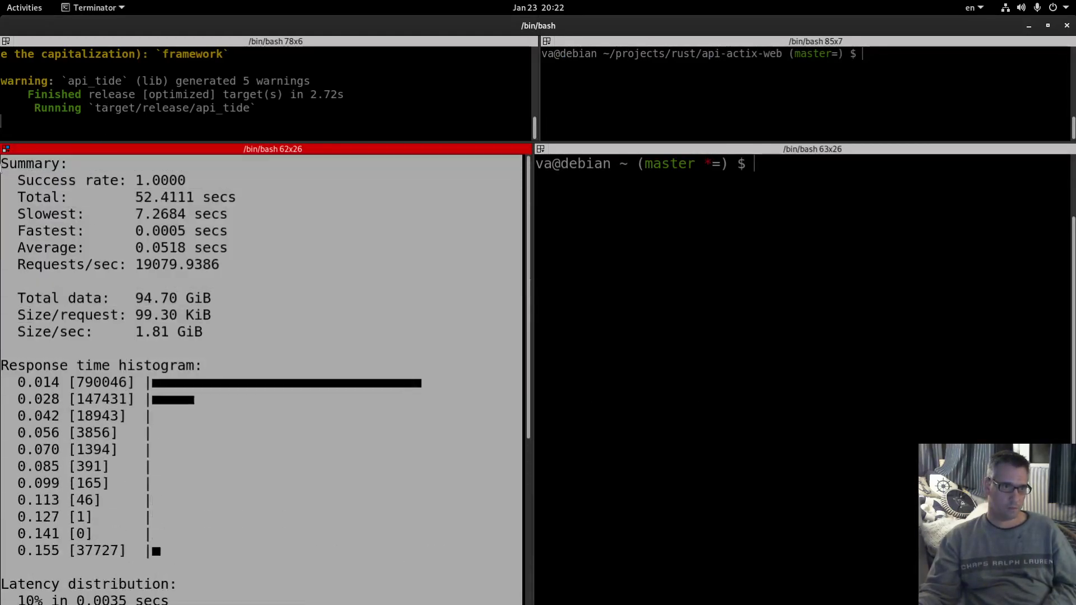
pyautogui.rightClick(12, 167)
pyautogui.click(38, 174)
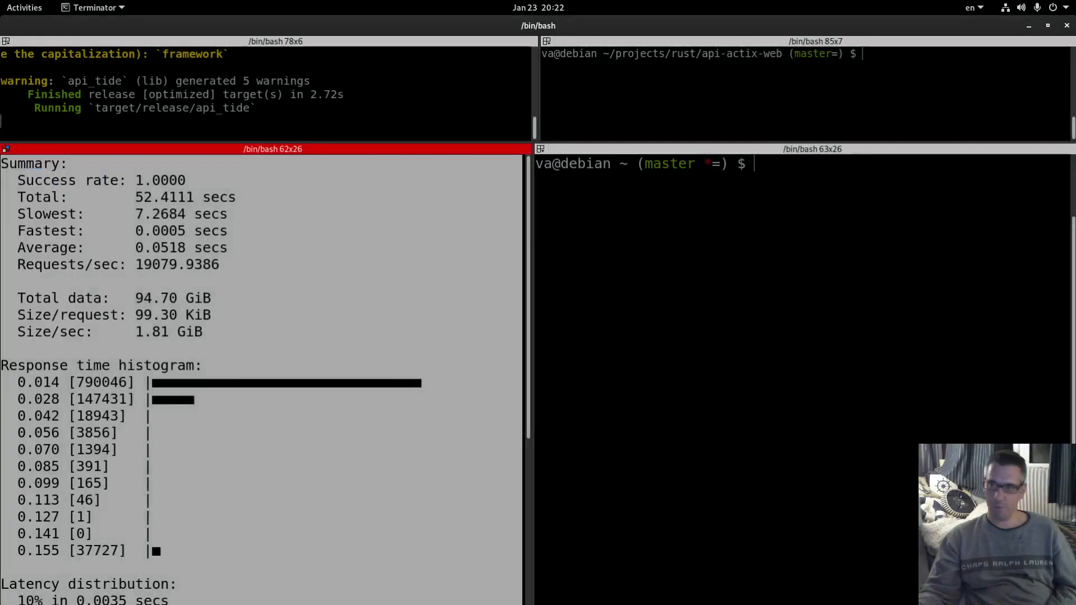
pyautogui.hotkey('alt', 'Tab')
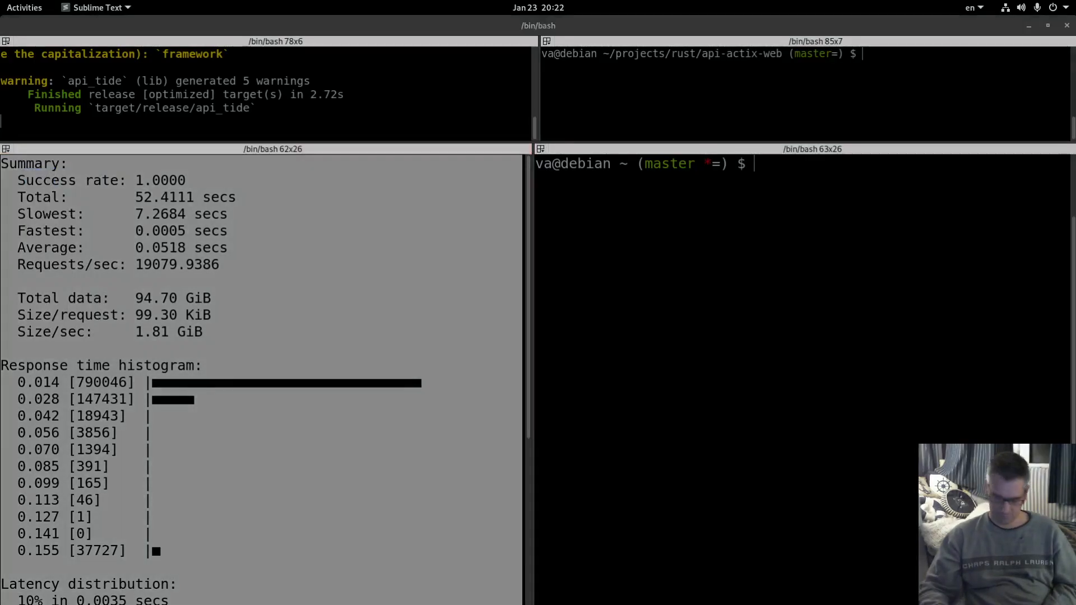
# - Get fresh prompt lines in the lower-right pane and focus it for the next command
pyautogui.press('Return')
pyautogui.press('Return')
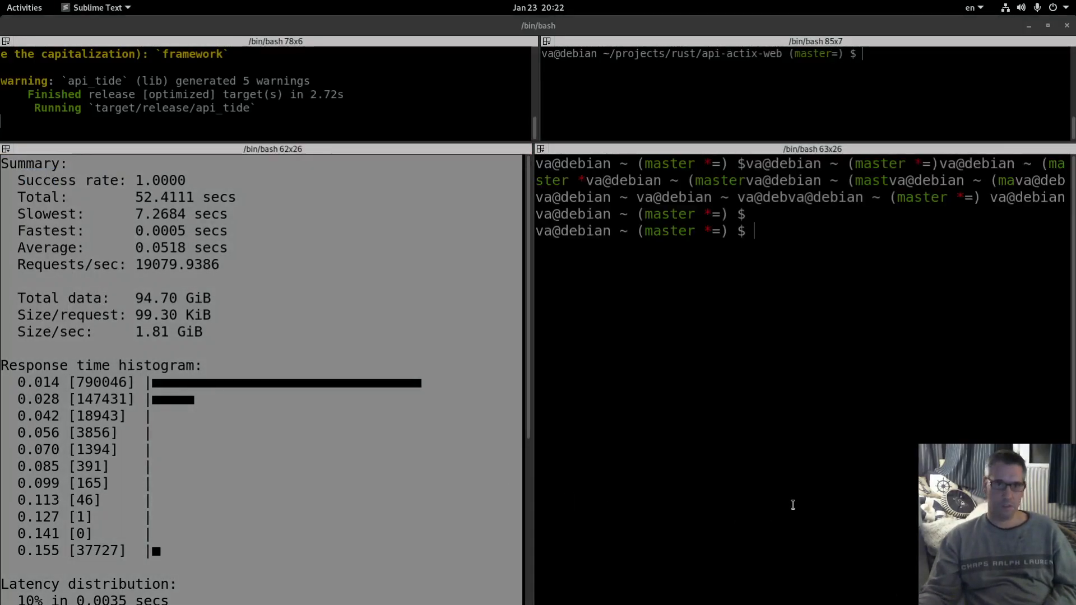
pyautogui.click(788, 261)
# - Reset the lower-right shell and stop the running tide server with Ctrl+C
pyautogui.hotkey('ctrl', 'l')
pyautogui.write('re')
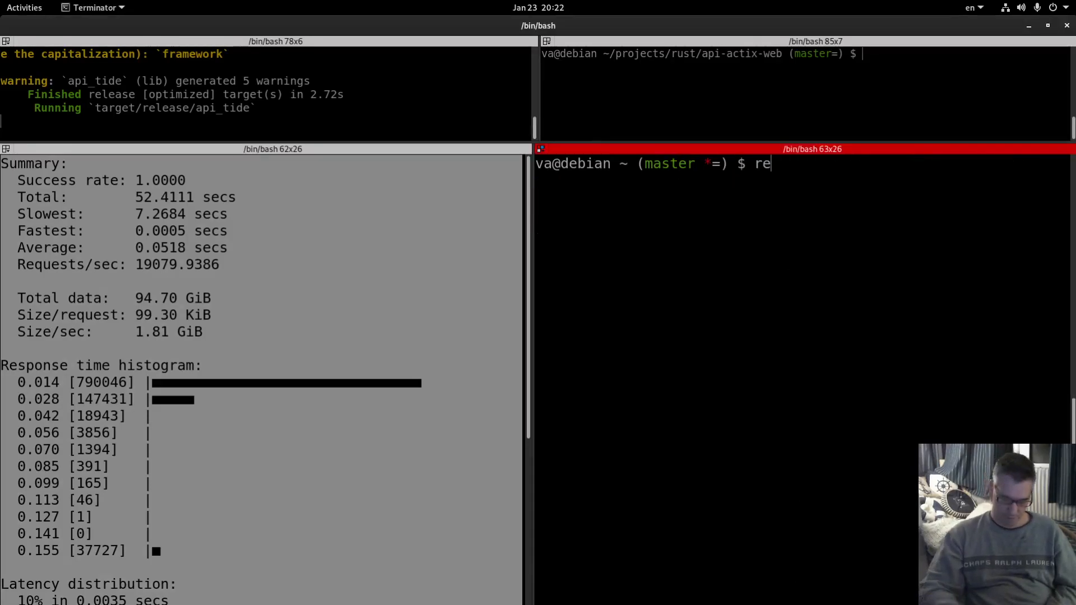
pyautogui.write('set')
pyautogui.press('Return')
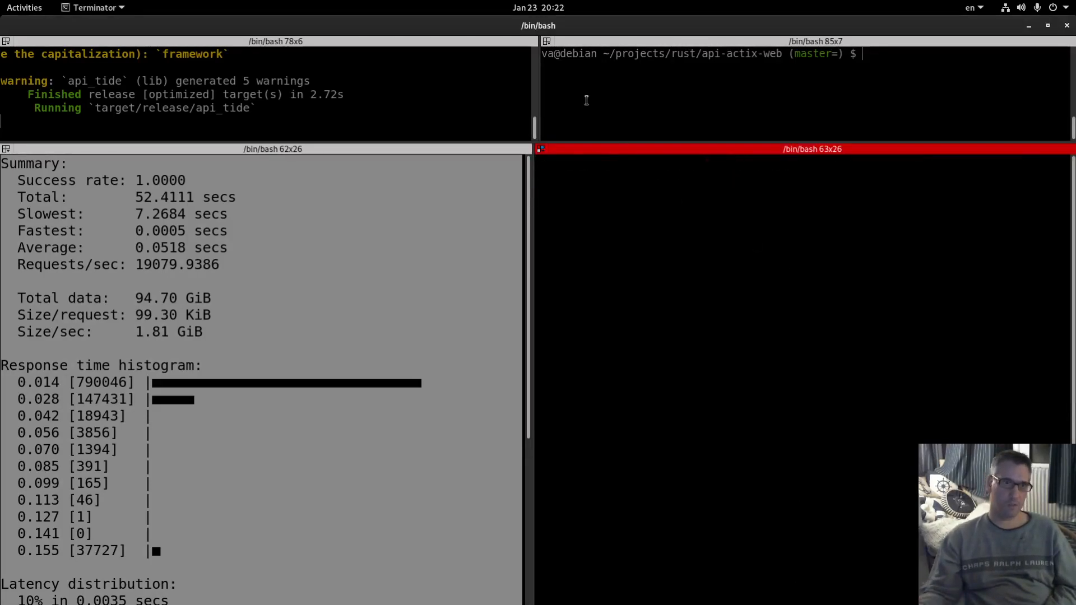
pyautogui.click(427, 82)
pyautogui.hotkey('ctrl', 'c')
pyautogui.hotkey('ctrl', 'c')
pyautogui.hotkey('ctrl', 'c')
pyautogui.hotkey('ctrl', 'c')
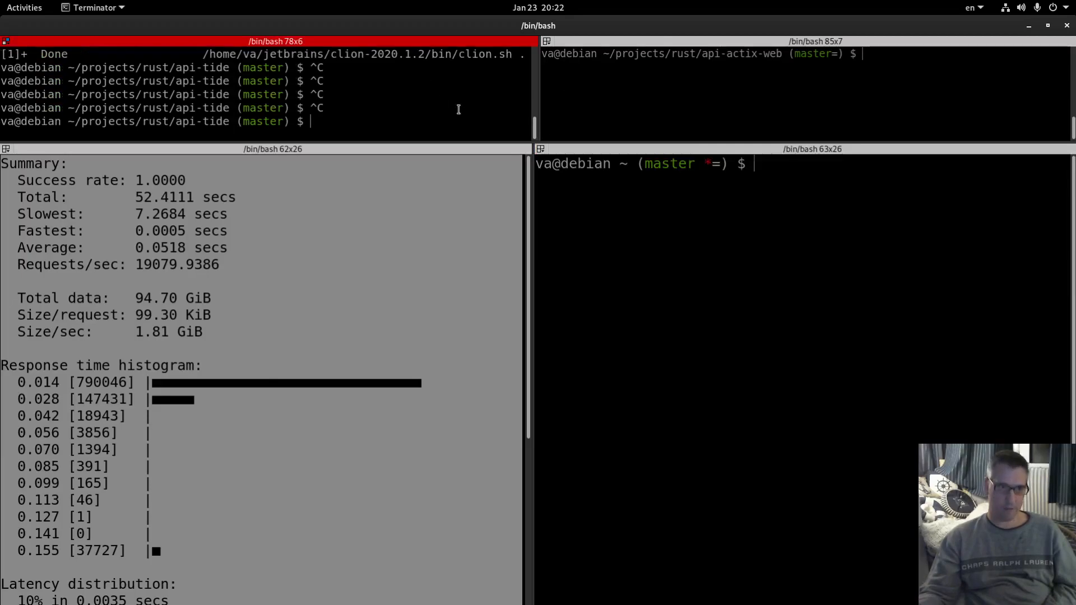
pyautogui.hotkey('ctrl', 'c')
# - Start the actix-web server in release mode via the recalled cargo run command
pyautogui.click(779, 96)
pyautogui.press('Up')
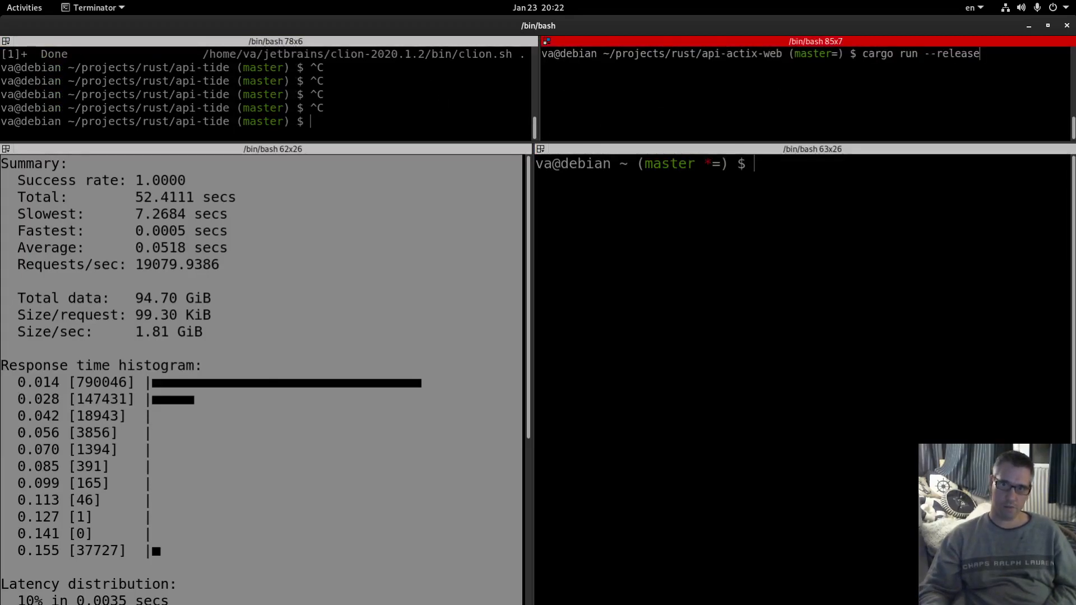
pyautogui.press('Return')
# - Snap System Monitor to the left half and paste the oha load-test command into the lower-right shell
pyautogui.hotkey('alt', 'Tab')
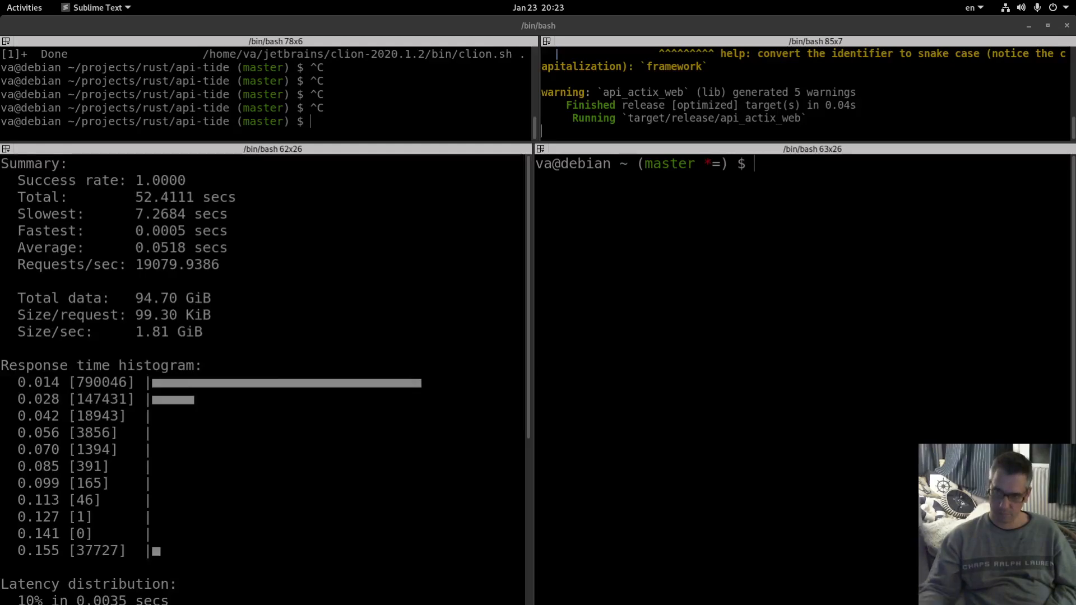
pyautogui.hotkey('alt', 'Tab')
pyautogui.hotkey('alt', 'Tab')
pyautogui.hotkey('alt', 'Tab')
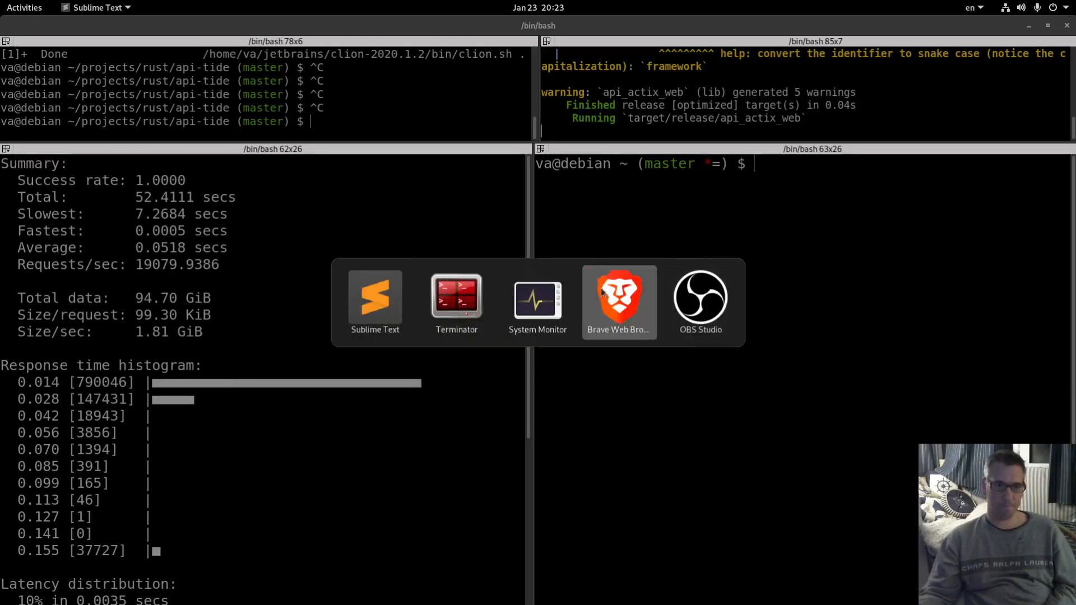
pyautogui.hotkey('alt', 'shift', 'Tab')
pyautogui.moveTo(948, 39); pyautogui.dragTo(2, 38)
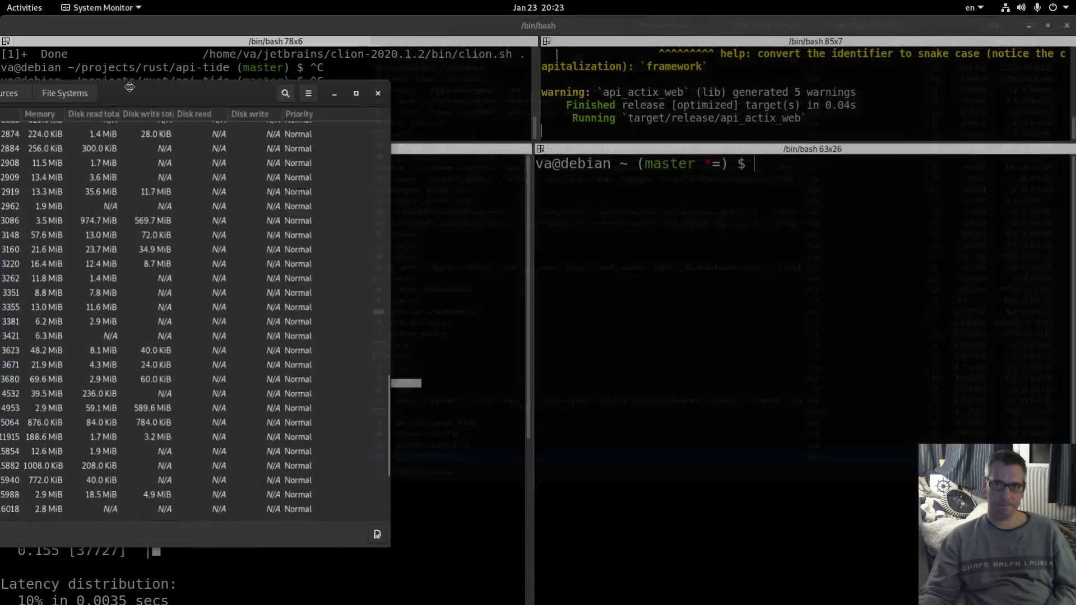
pyautogui.click(707, 235)
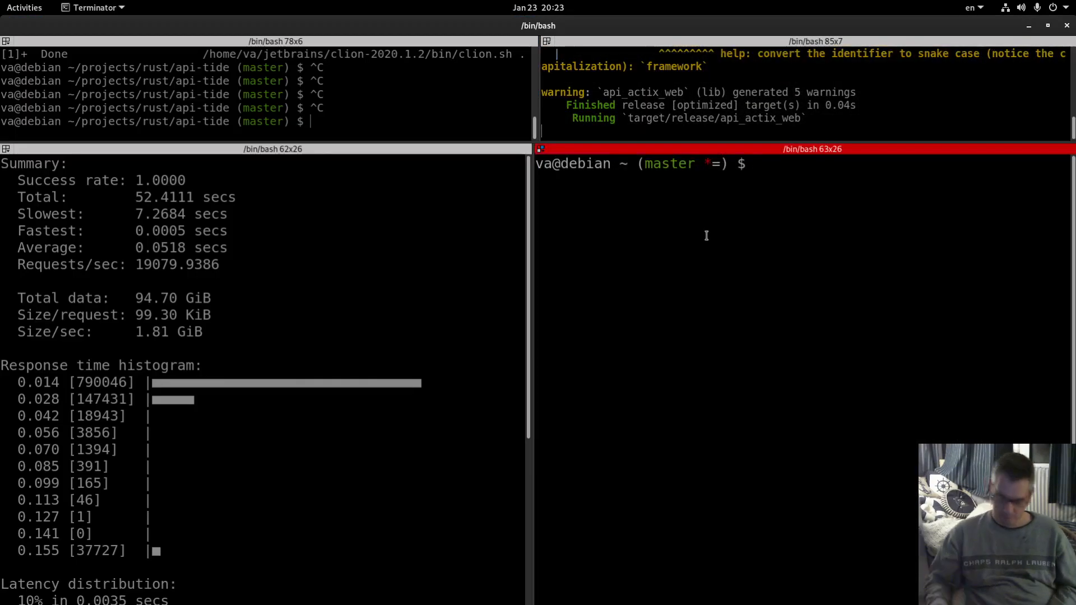
pyautogui.hotkey('ctrl', 'shift', 'v')
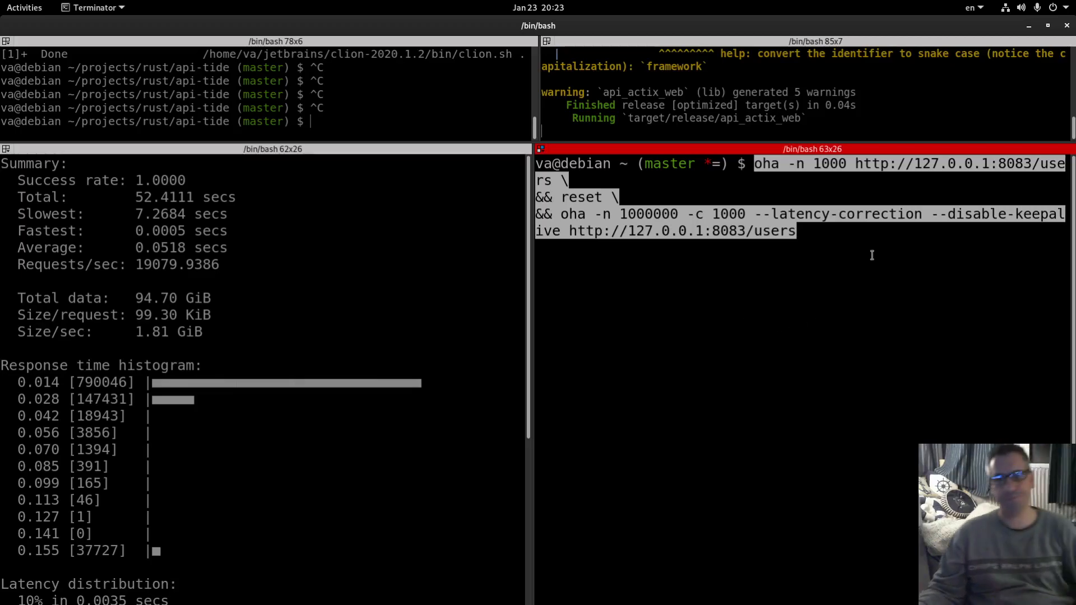
# - Run the oha test against actix-web and select the api_actix_web process in System Monitor
pyautogui.press('Return')
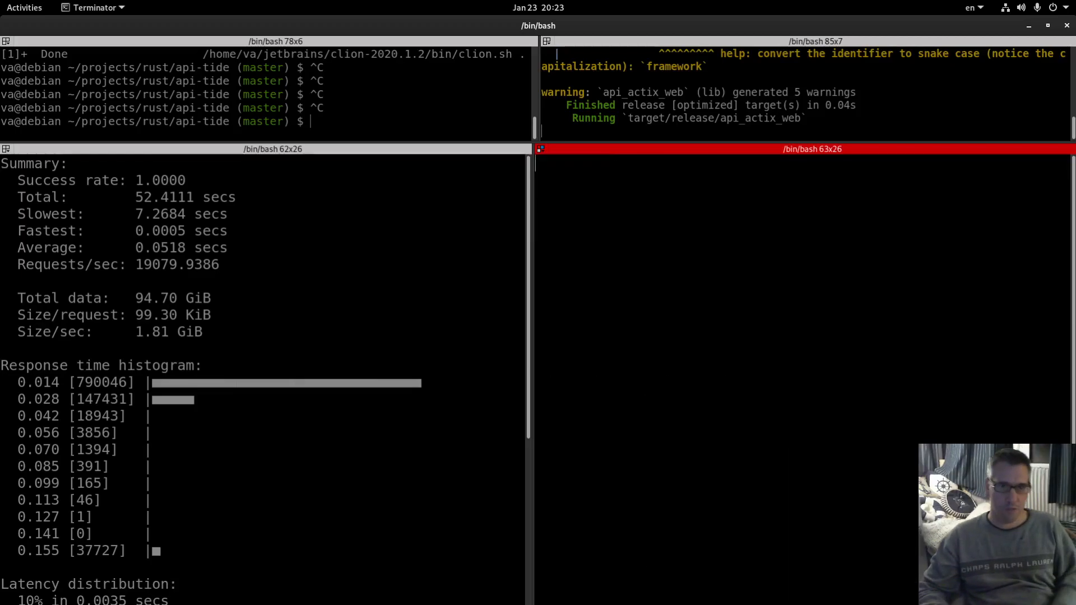
pyautogui.hotkey('alt', 'Tab')
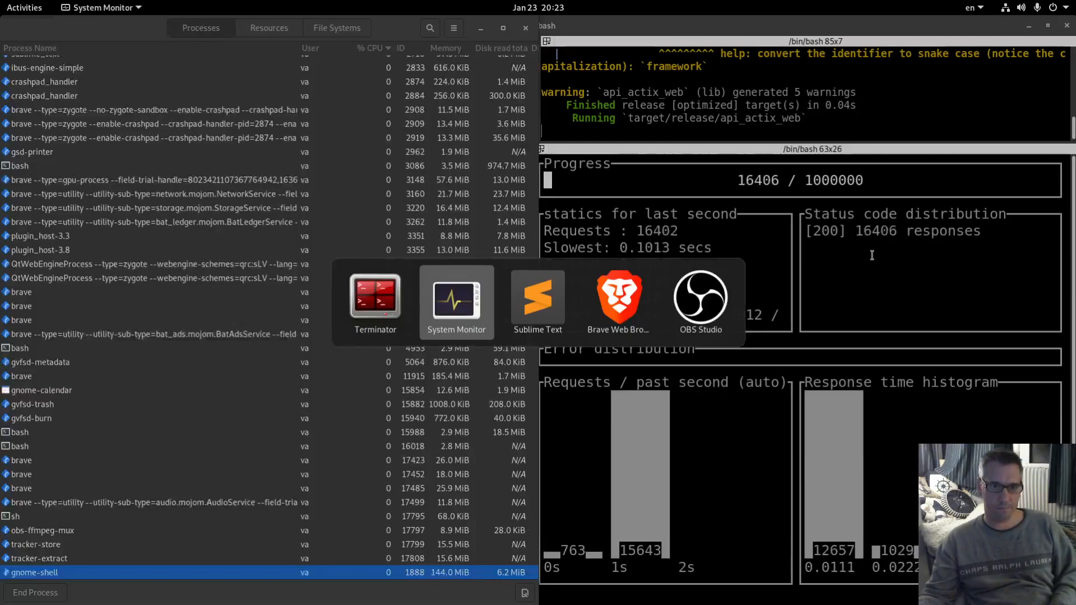
pyautogui.scroll(5, 119, 166)
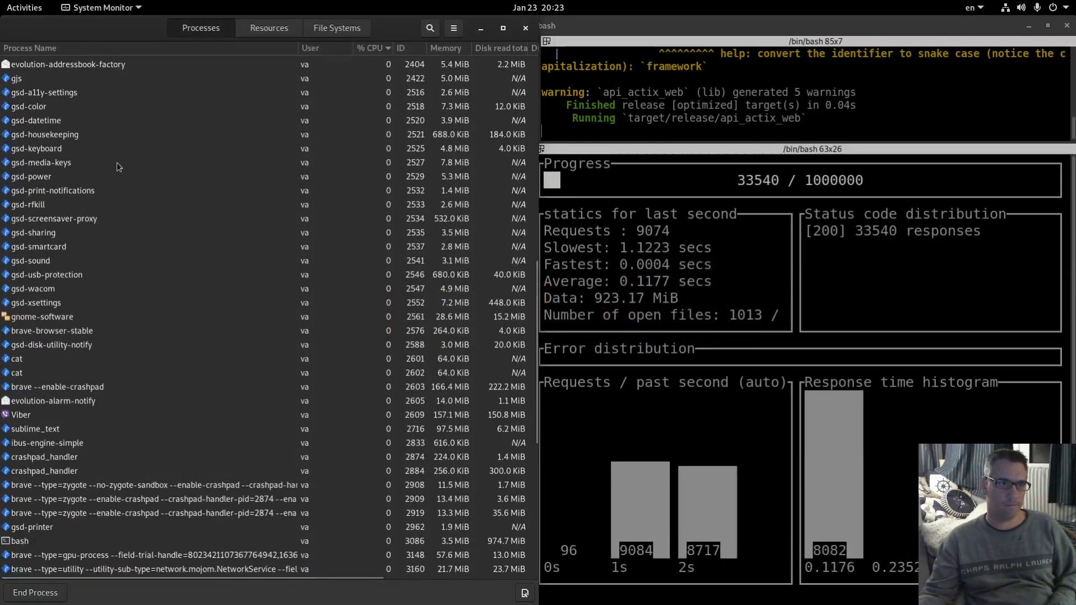
pyautogui.scroll(5, 117, 162)
pyautogui.scroll(5, 117, 162)
pyautogui.click(49, 64)
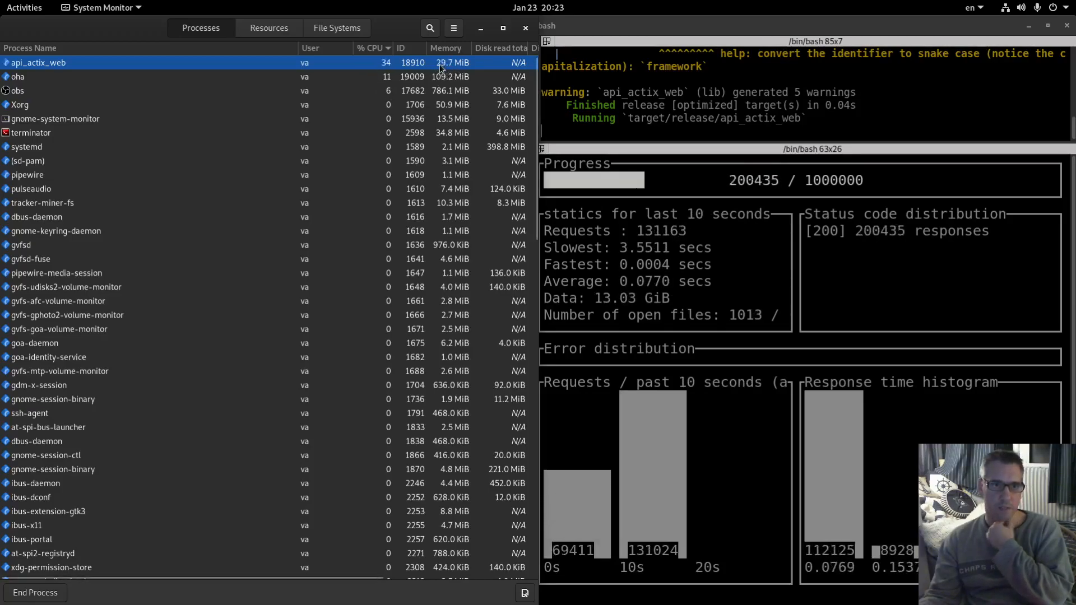
# - Alternate between the Resources graphs and the Processes list while the test runs
pyautogui.click(269, 30)
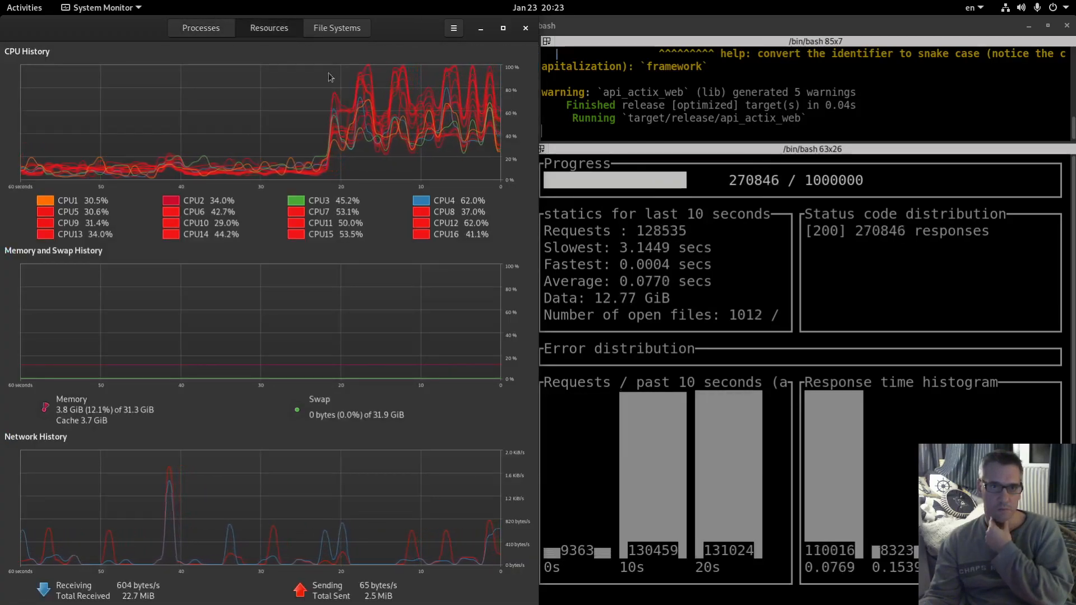
pyautogui.click(201, 28)
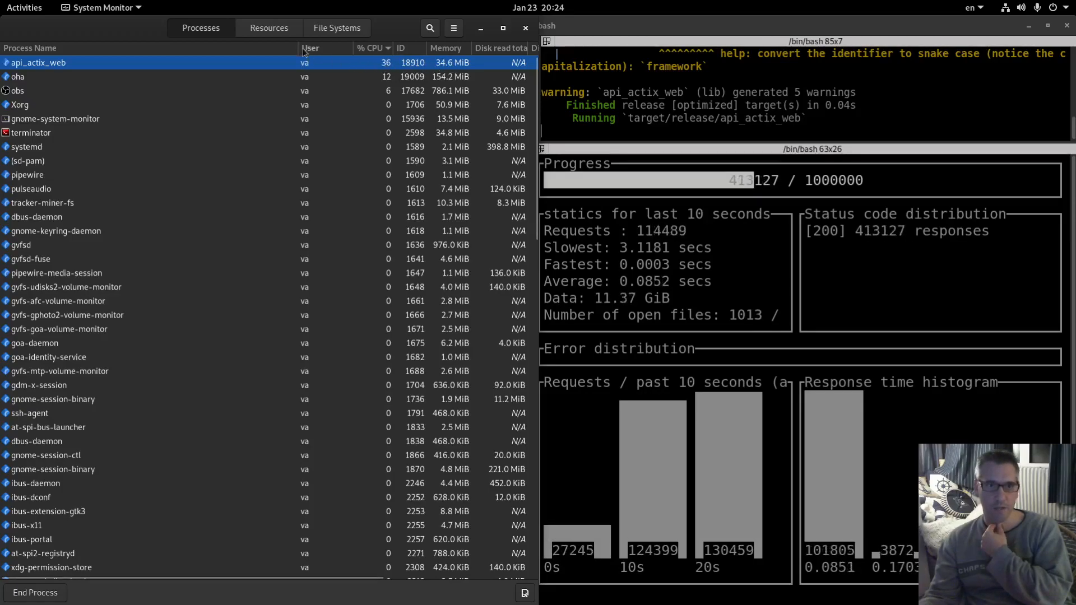
pyautogui.click(269, 28)
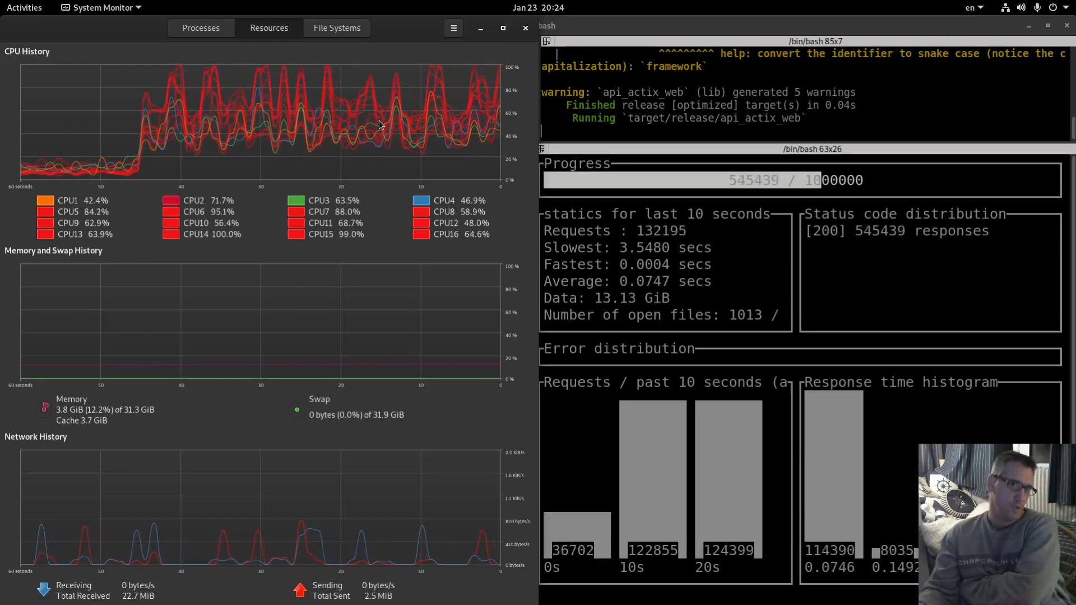
pyautogui.click(200, 28)
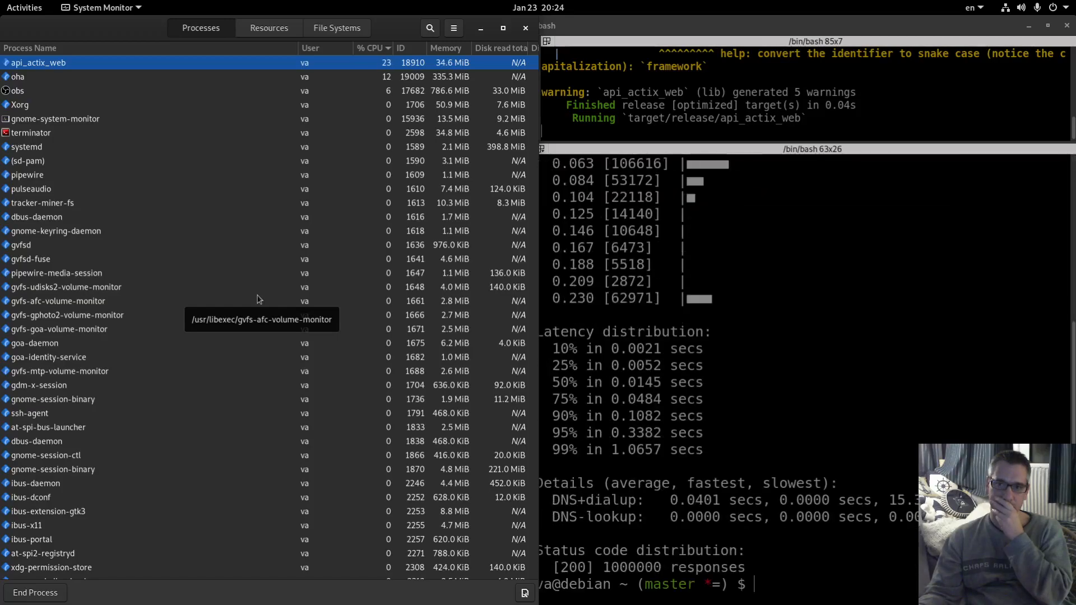
# - Copy the actix-web oha results, keep them in Sublime Text, and return to the terminals
pyautogui.click(798, 363)
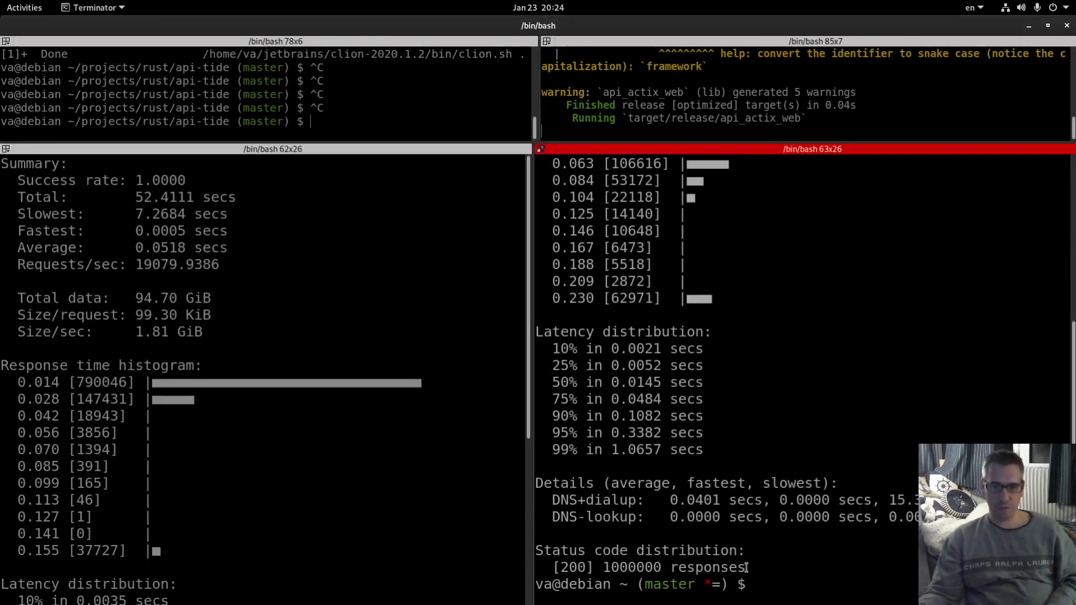
pyautogui.moveTo(745, 568); pyautogui.dragTo(533, 172)
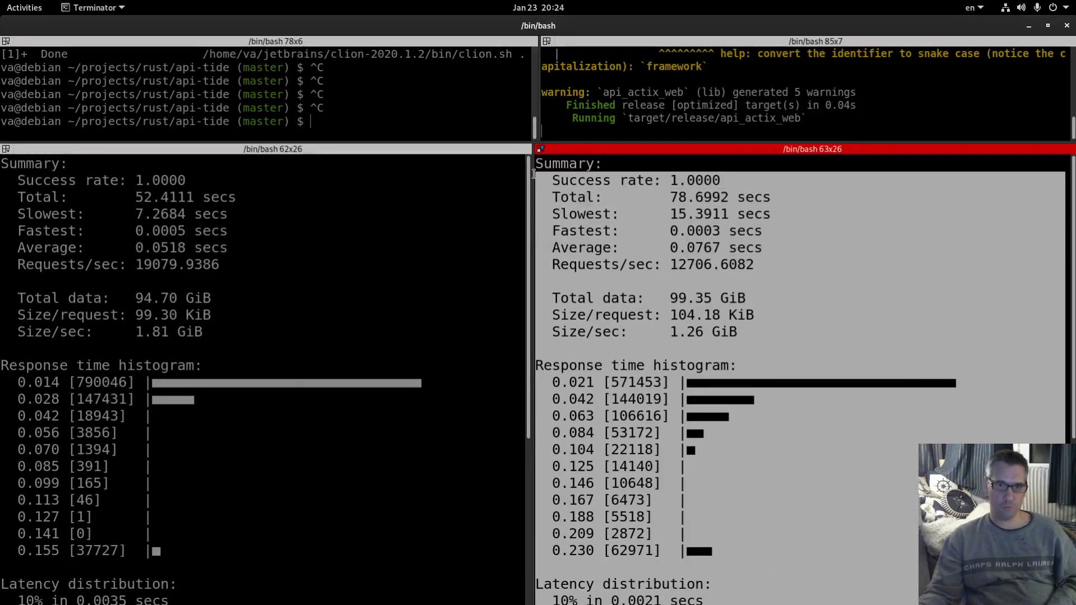
pyautogui.rightClick(538, 168)
pyautogui.click(559, 177)
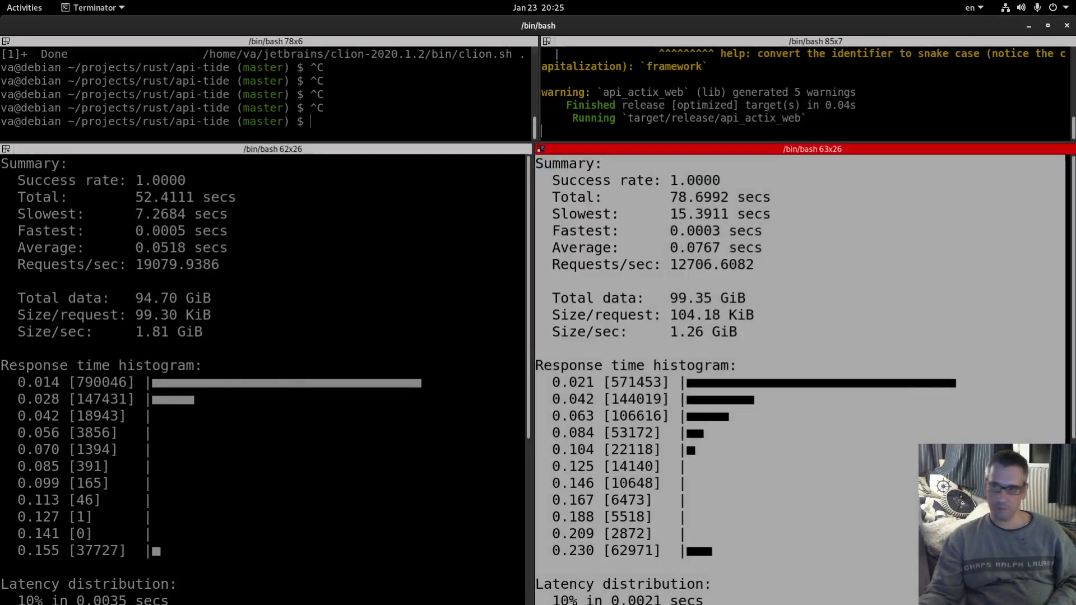
pyautogui.hotkey('alt', 'Tab')
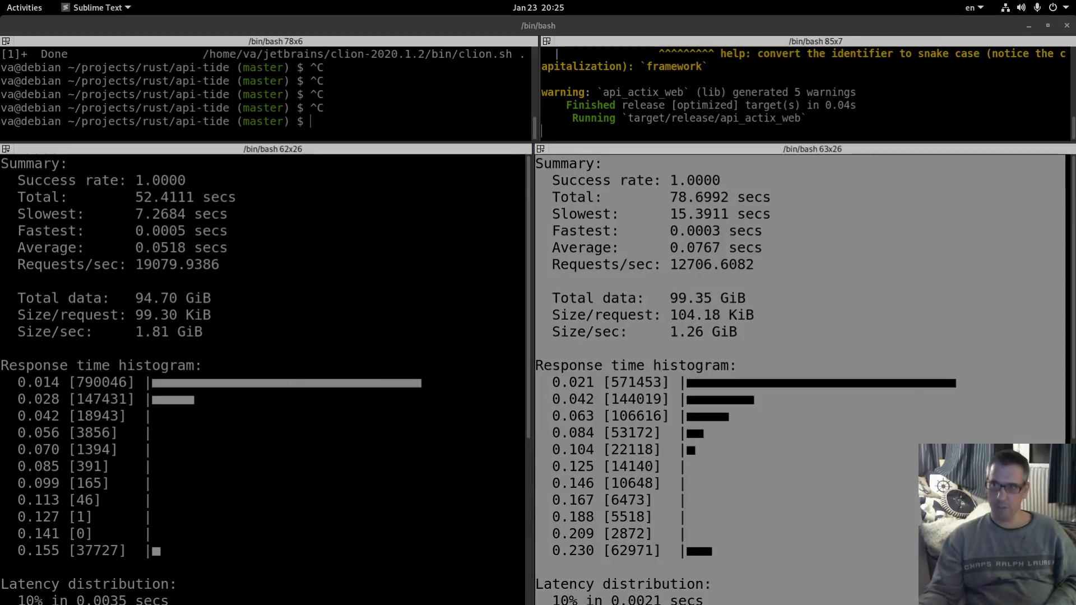
pyautogui.click(294, 308)
pyautogui.click(821, 456)
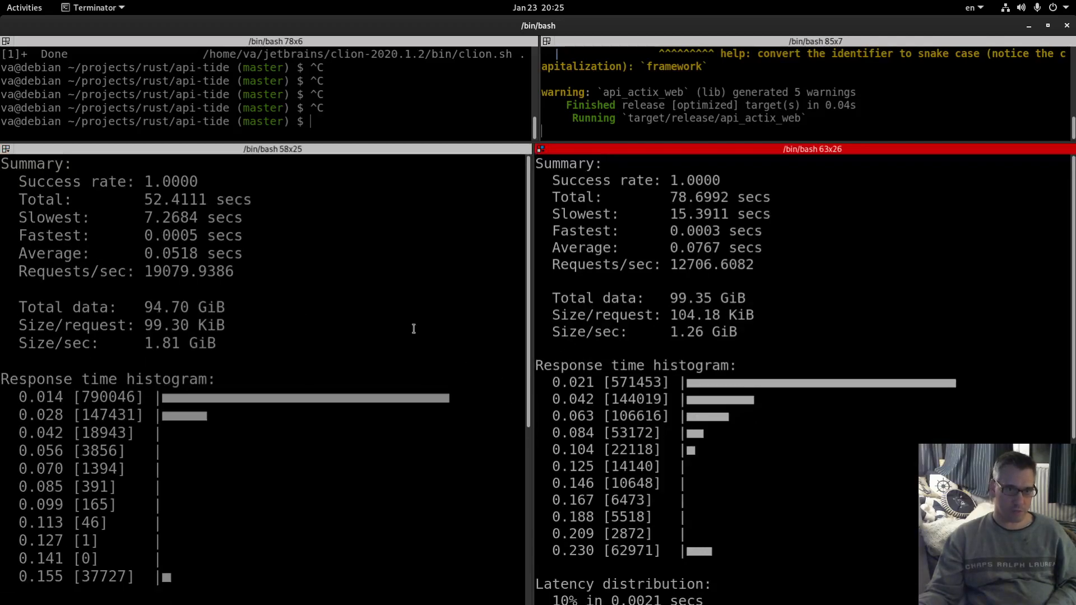
pyautogui.keyDown('ctrl'); pyautogui.scroll(1, 413, 329); pyautogui.keyUp('ctrl')
pyautogui.keyDown('ctrl'); pyautogui.scroll(1, 879, 315); pyautogui.keyUp('ctrl')
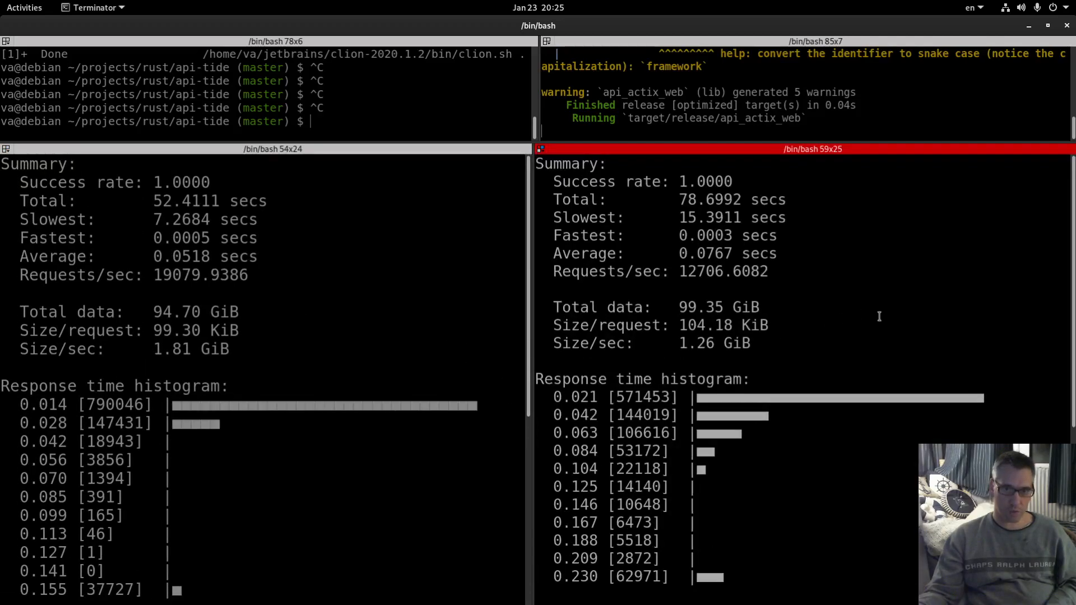
pyautogui.keyDown('ctrl'); pyautogui.scroll(1, 879, 316); pyautogui.keyUp('ctrl')
pyautogui.keyDown('ctrl'); pyautogui.scroll(1, 879, 316); pyautogui.keyUp('ctrl')
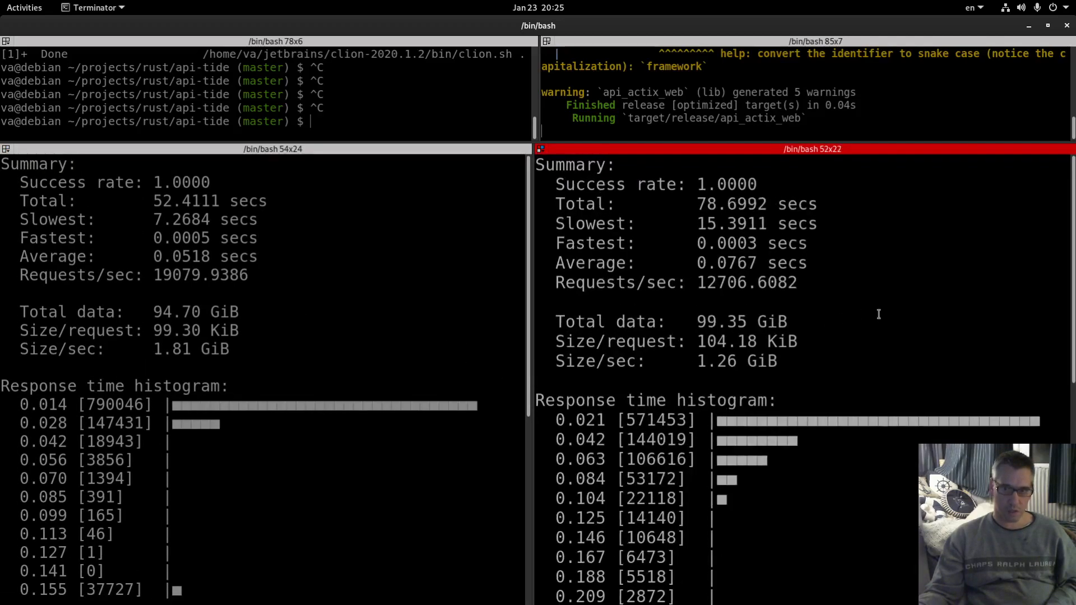
pyautogui.scroll(-3, 433, 323)
pyautogui.scroll(3, 416, 302)
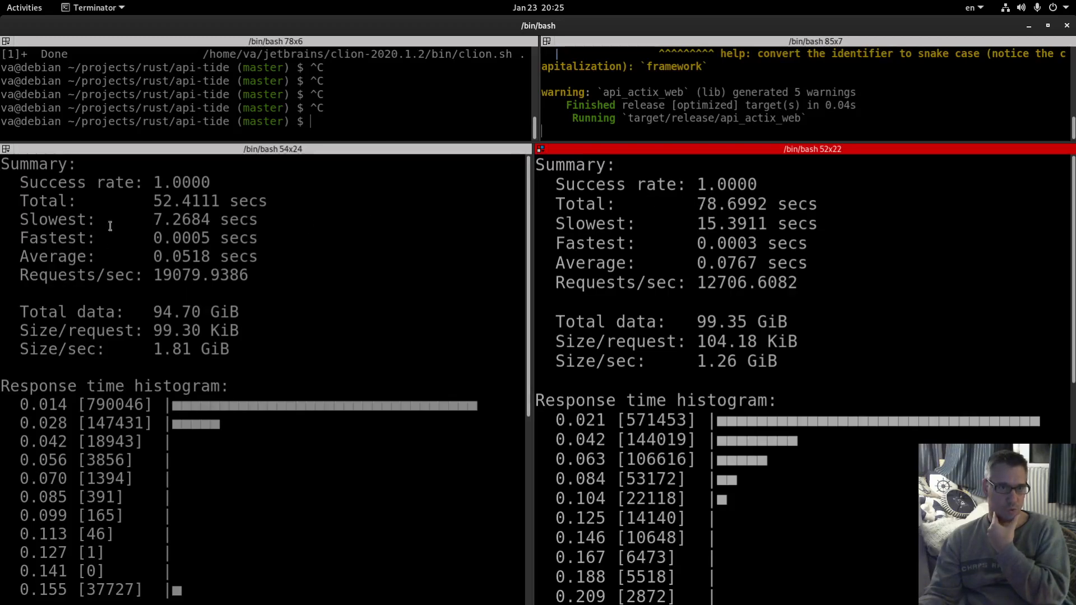
# - Highlight tide's total time and the requests/sec figures, about 19079 for tide versus 12706 for actix-web
pyautogui.moveTo(152, 201); pyautogui.dragTo(172, 201)
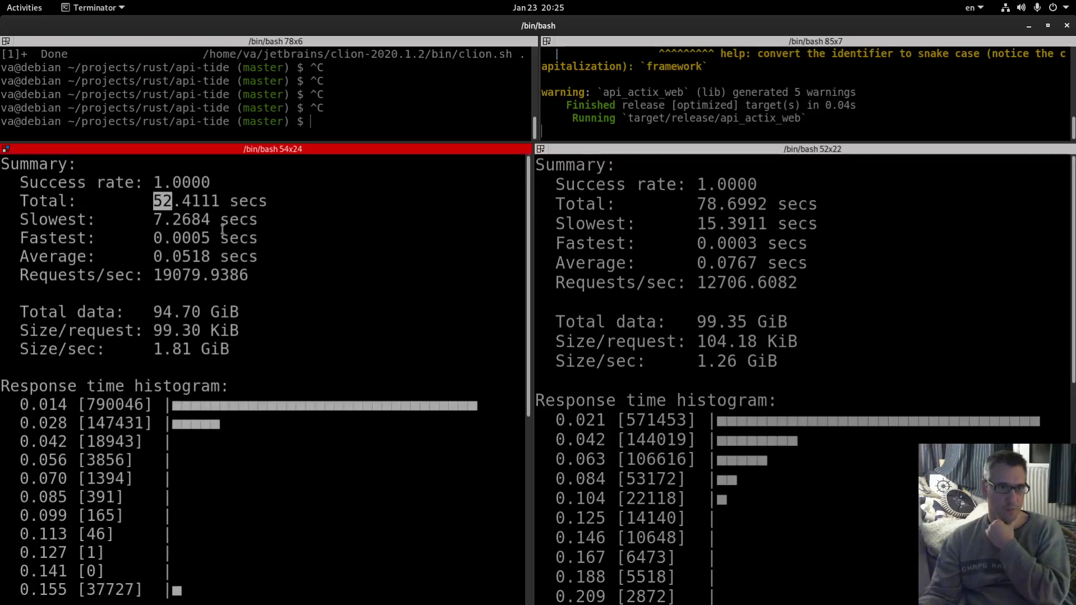
pyautogui.click(711, 224)
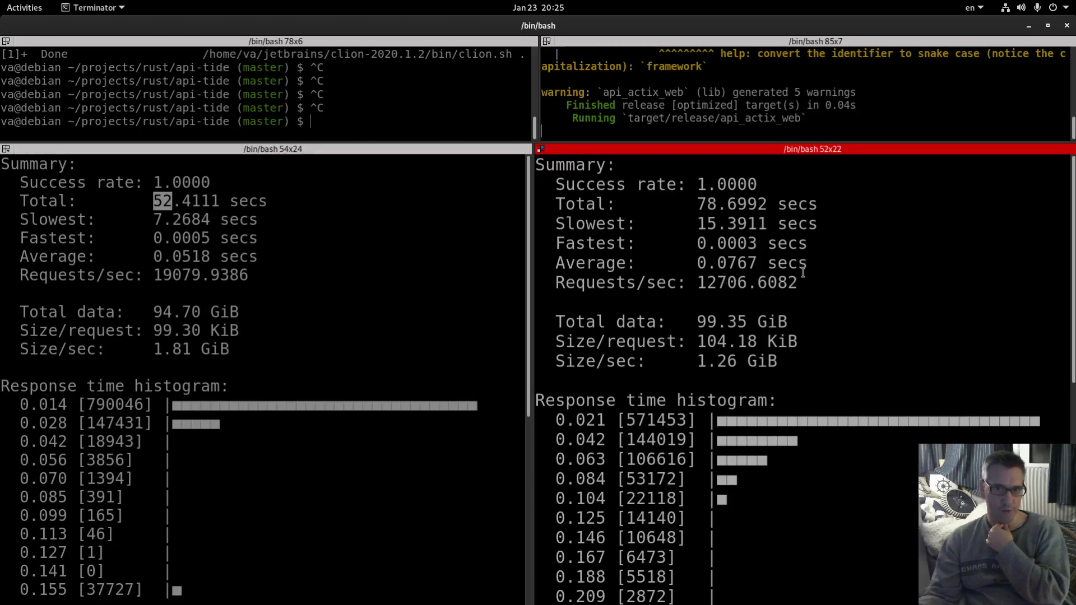
pyautogui.click(171, 279)
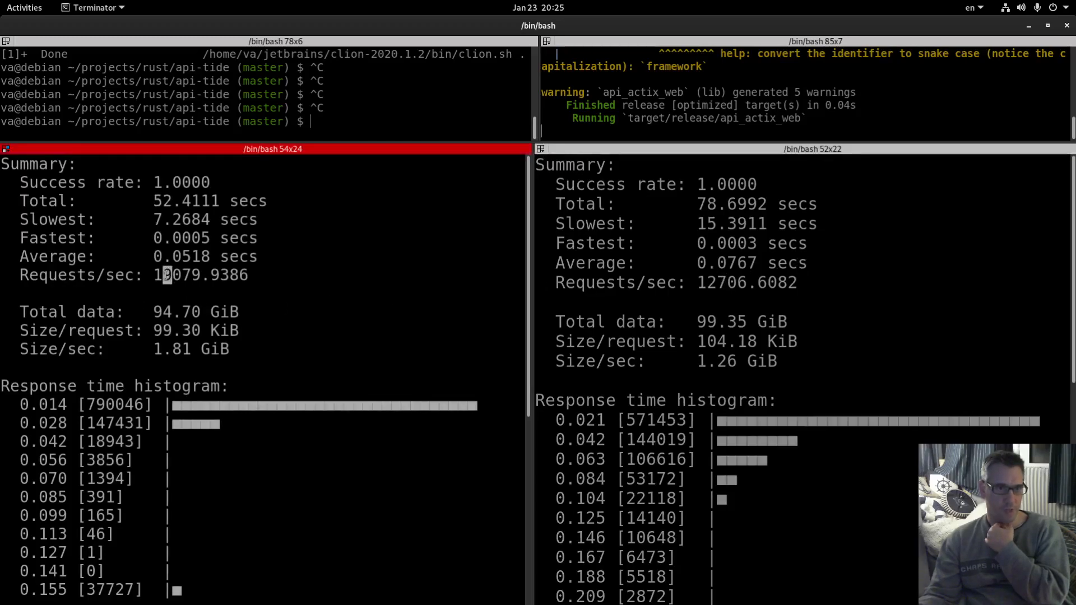
pyautogui.moveTo(159, 275); pyautogui.dragTo(156, 276)
pyautogui.click(720, 284)
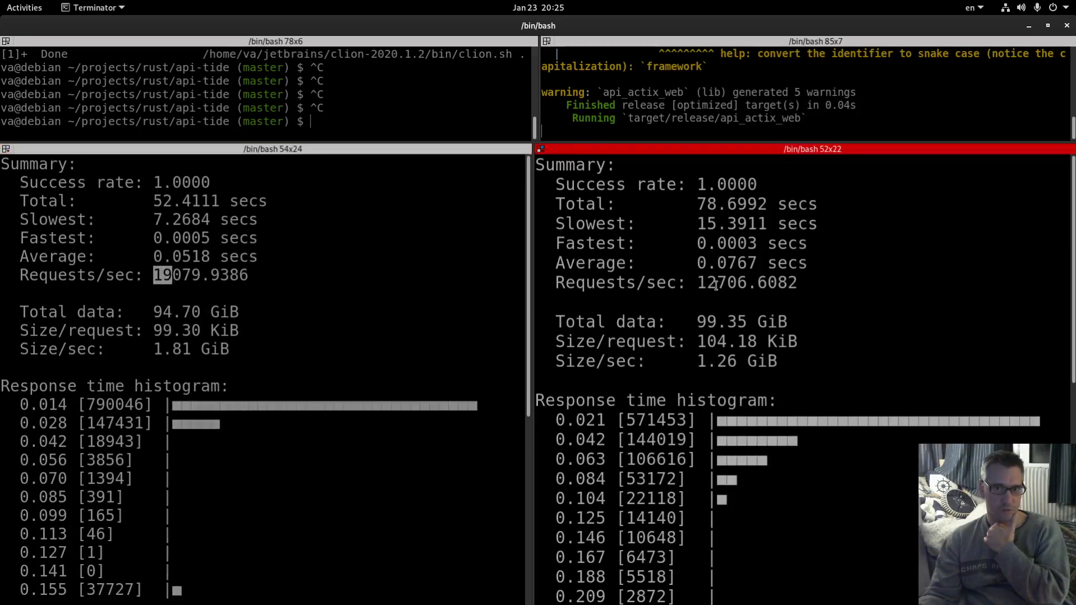
pyautogui.moveTo(717, 284); pyautogui.dragTo(700, 283)
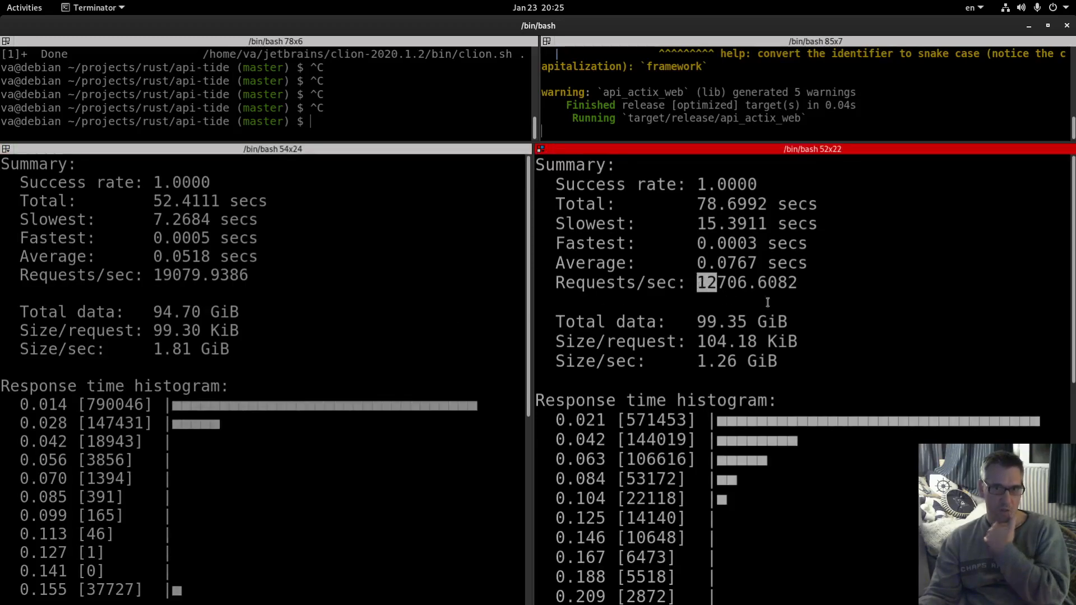
pyautogui.click(799, 276)
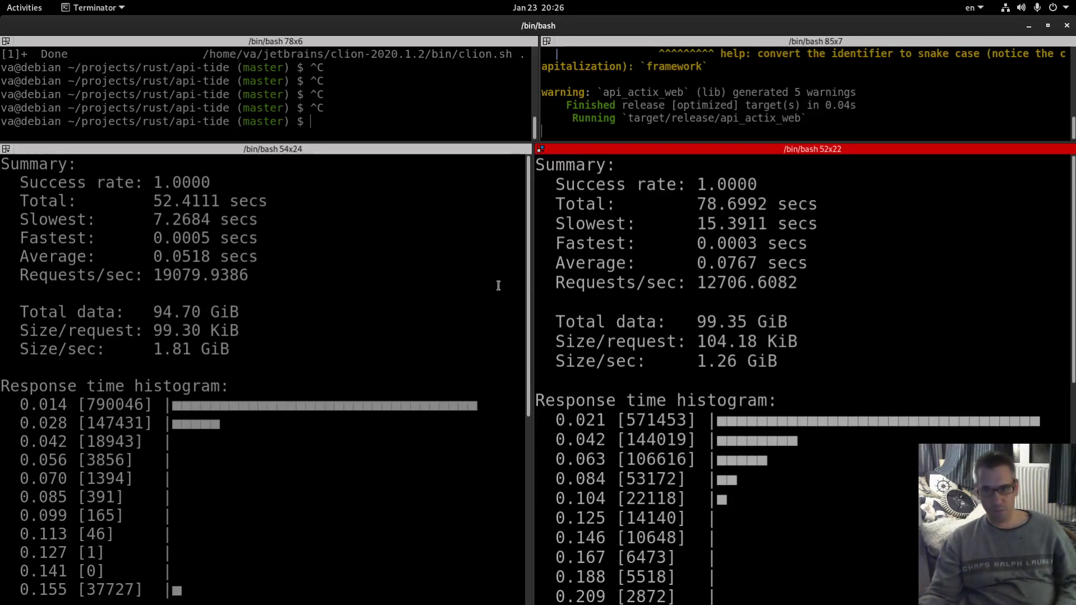
# - Recall pkill -9 Viber through history search in the top-left shell and run it
pyautogui.hotkey('alt', 'Tab')
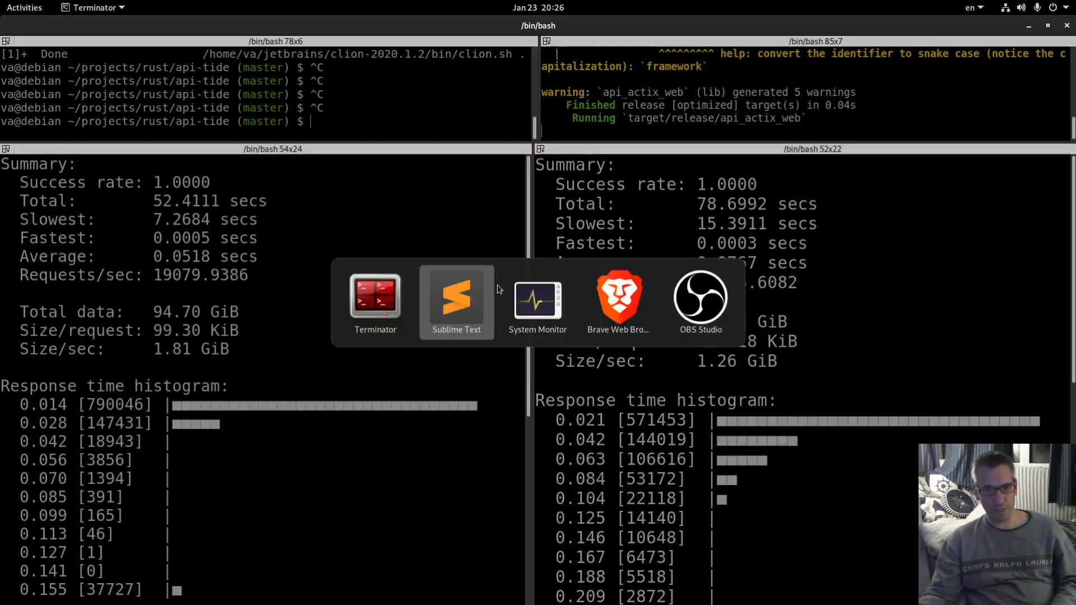
pyautogui.hotkey('alt', 'Tab')
pyautogui.hotkey('alt', 'Tab')
pyautogui.hotkey('alt', 'Tab')
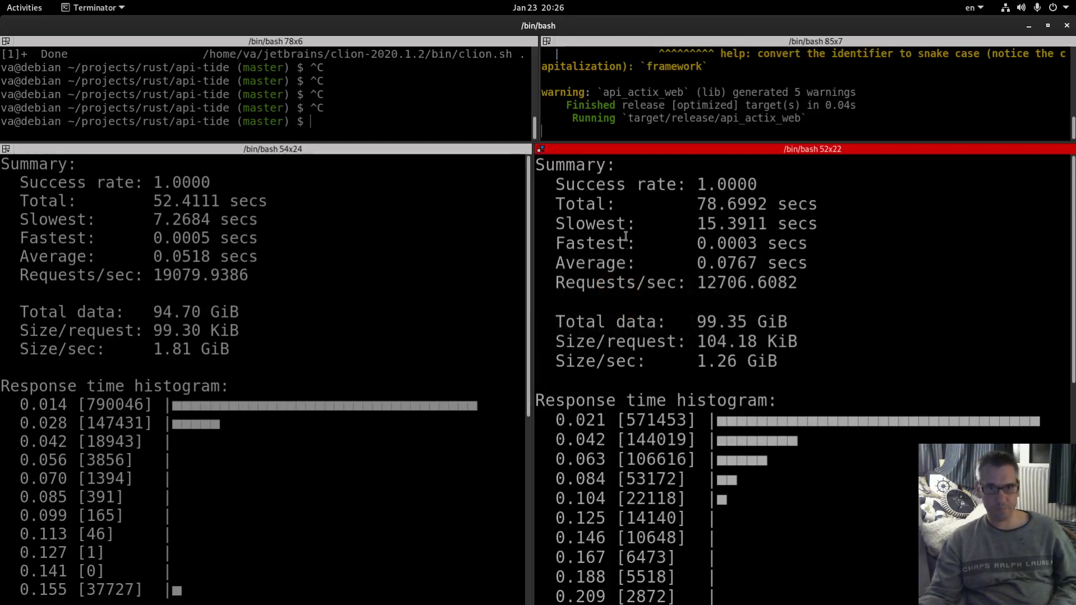
pyautogui.click(337, 93)
pyautogui.hotkey('ctrl', 'r')
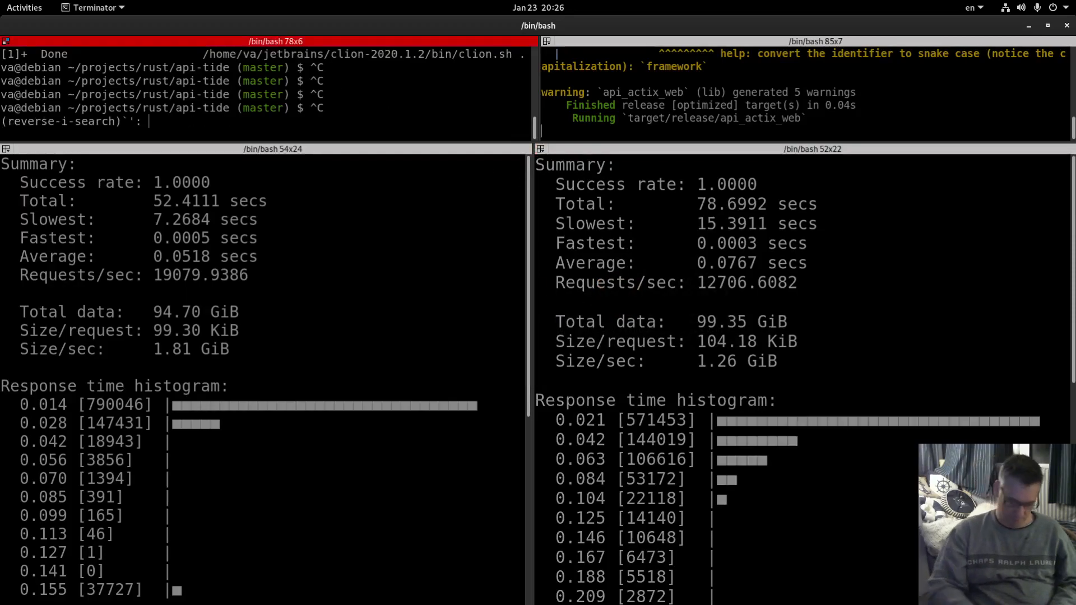
pyautogui.write('vib')
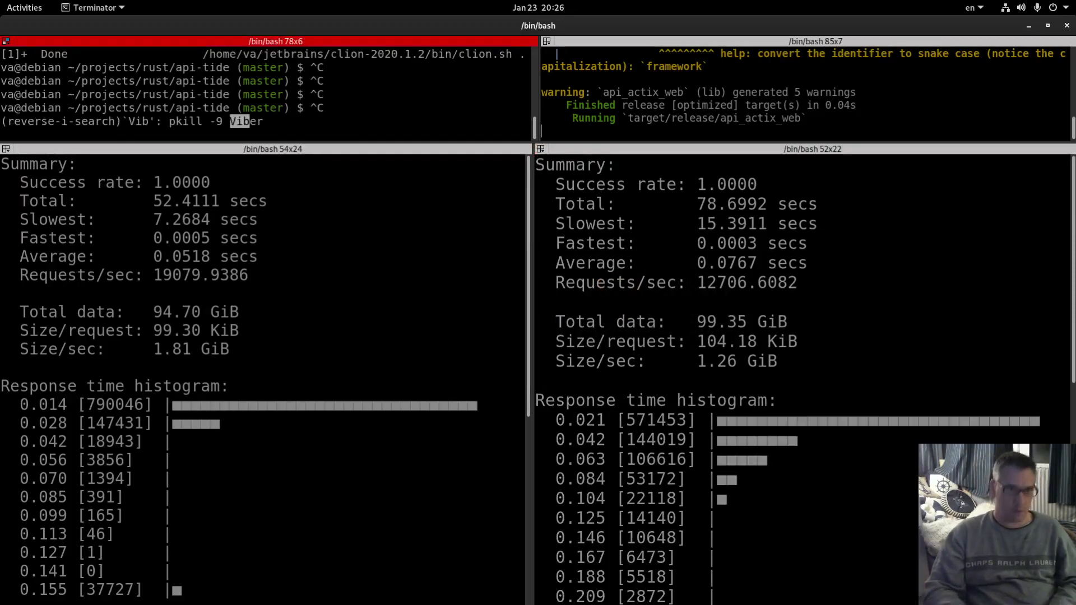
pyautogui.press('Return')
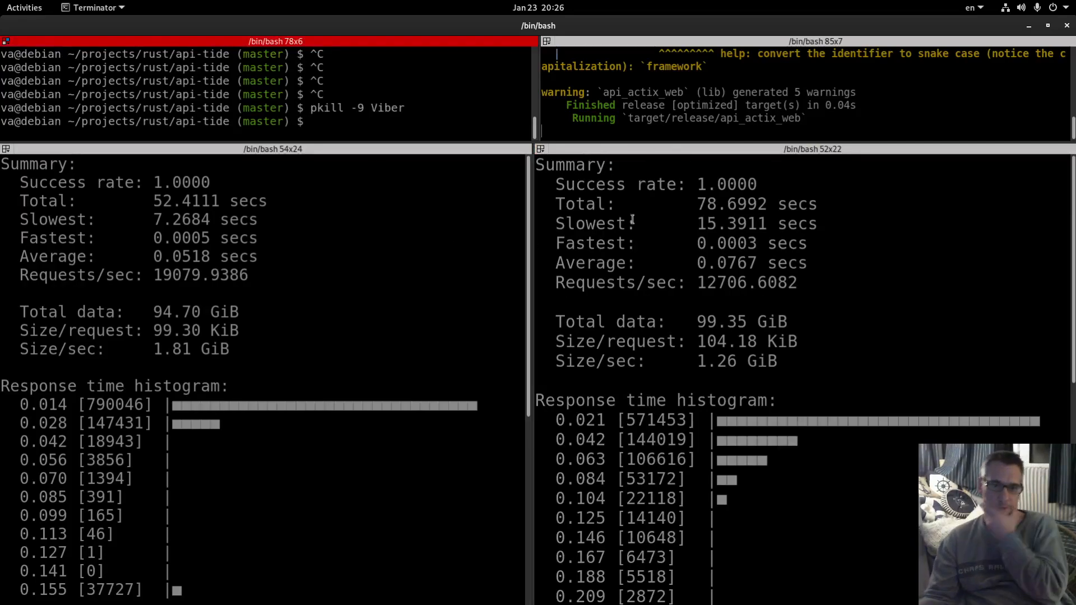
pyautogui.scroll(-3, 578, 311)
pyautogui.scroll(-2, 211, 324)
pyautogui.scroll(-1, 211, 325)
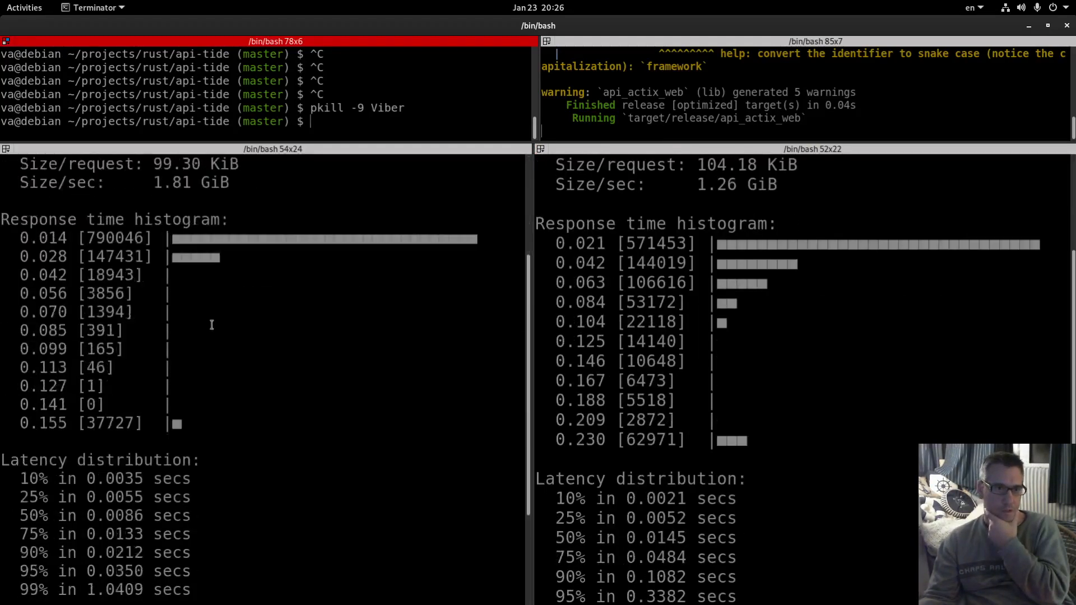
pyautogui.scroll(-1, 211, 324)
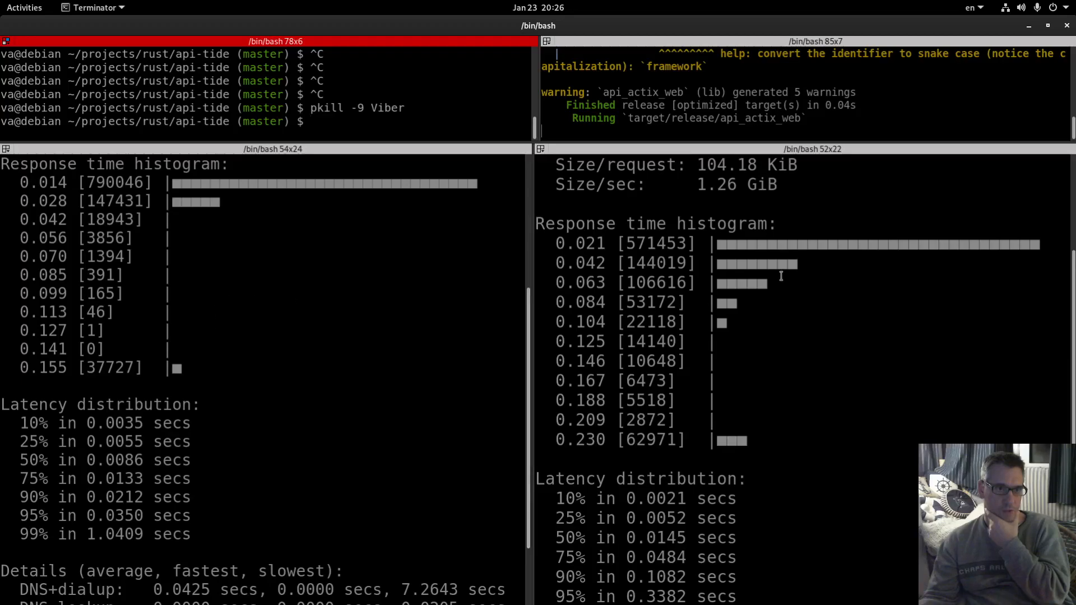
pyautogui.scroll(-1, 781, 276)
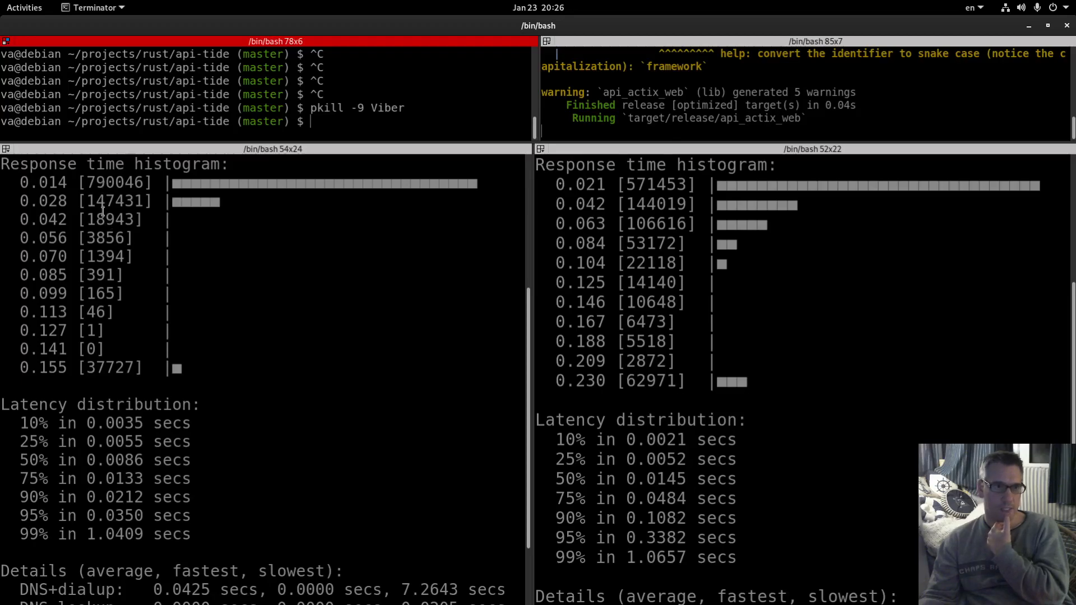
# - Highlight tide's top histogram bucket count 790046
pyautogui.moveTo(109, 183); pyautogui.dragTo(87, 183)
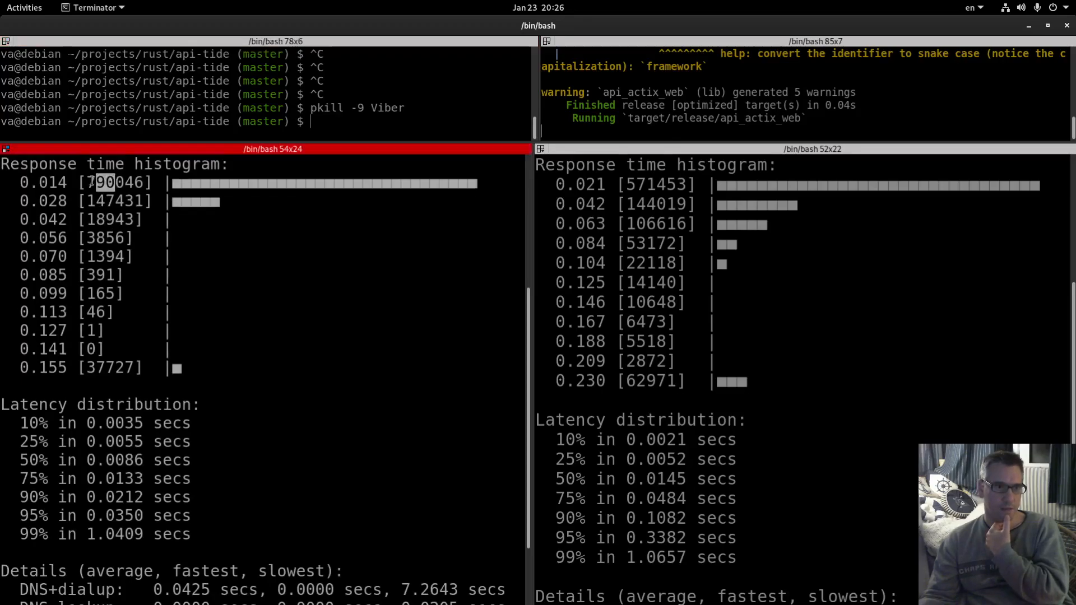
pyautogui.click(282, 277)
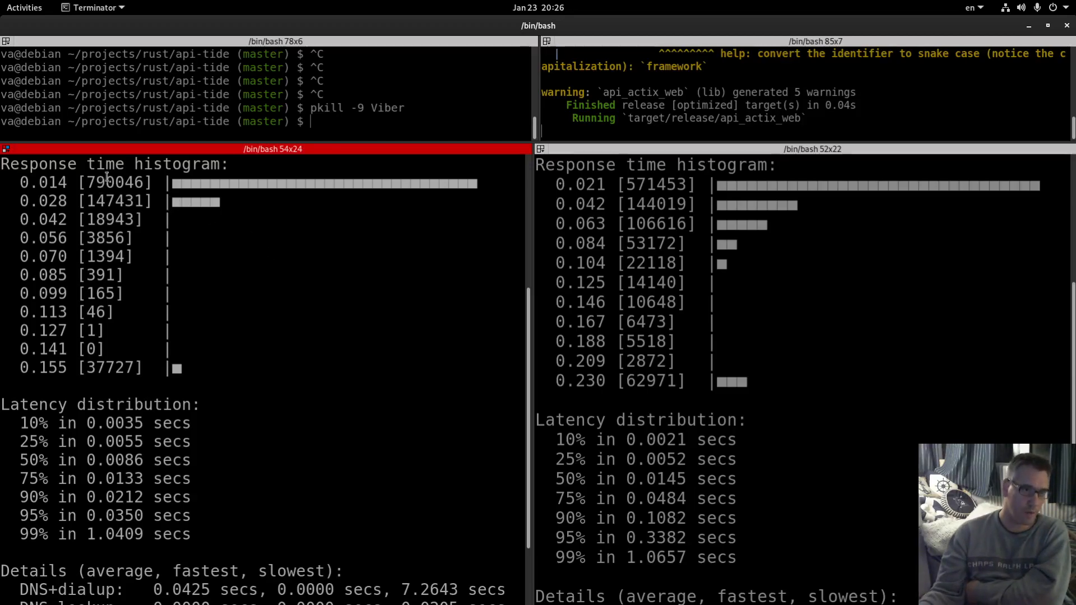
pyautogui.doubleClick(90, 180)
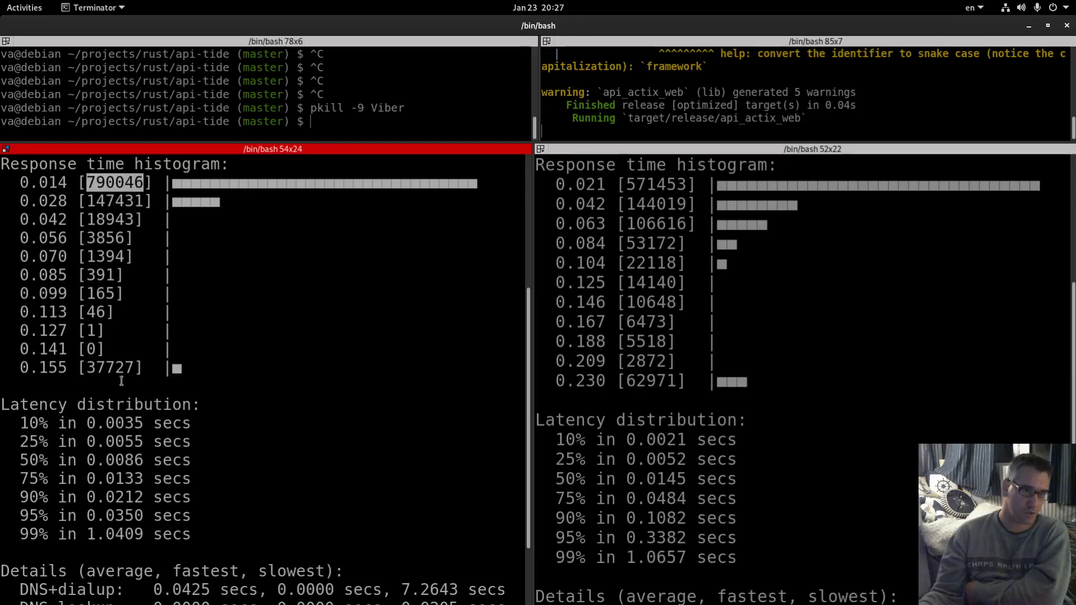
pyautogui.click(219, 332)
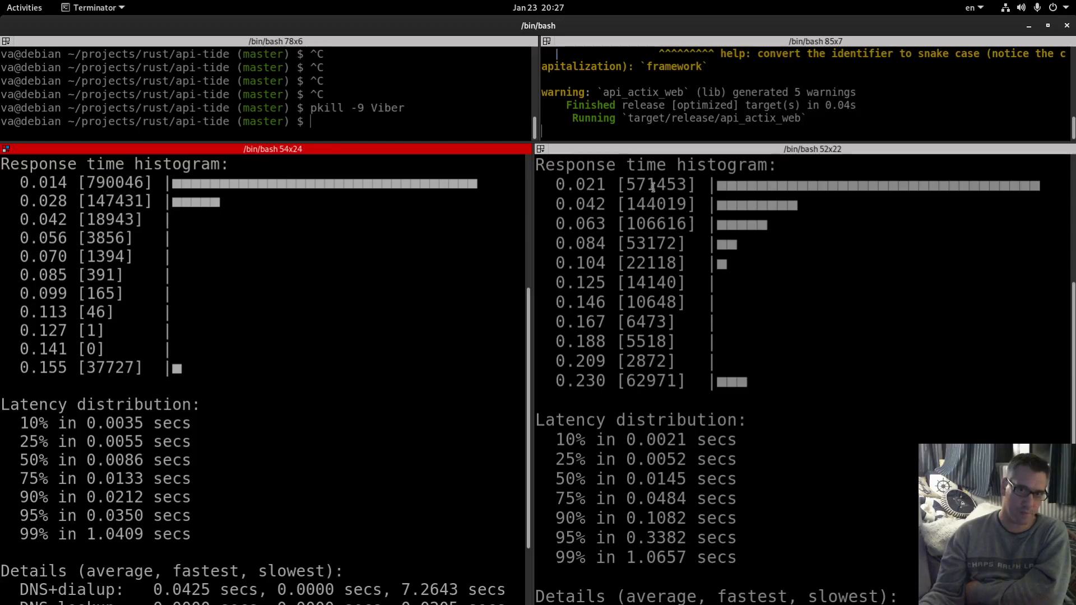
# - Compare actix-web's top bucket (571453 at 0.021) with tide's (790046 at 0.014)
pyautogui.moveTo(655, 185); pyautogui.dragTo(622, 184)
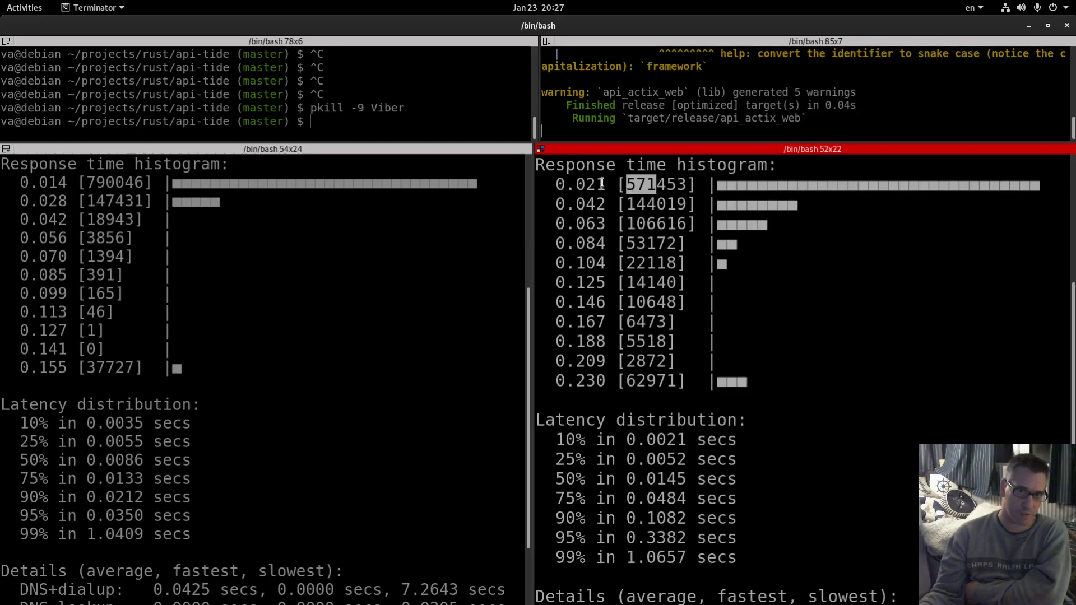
pyautogui.moveTo(615, 184); pyautogui.dragTo(585, 184)
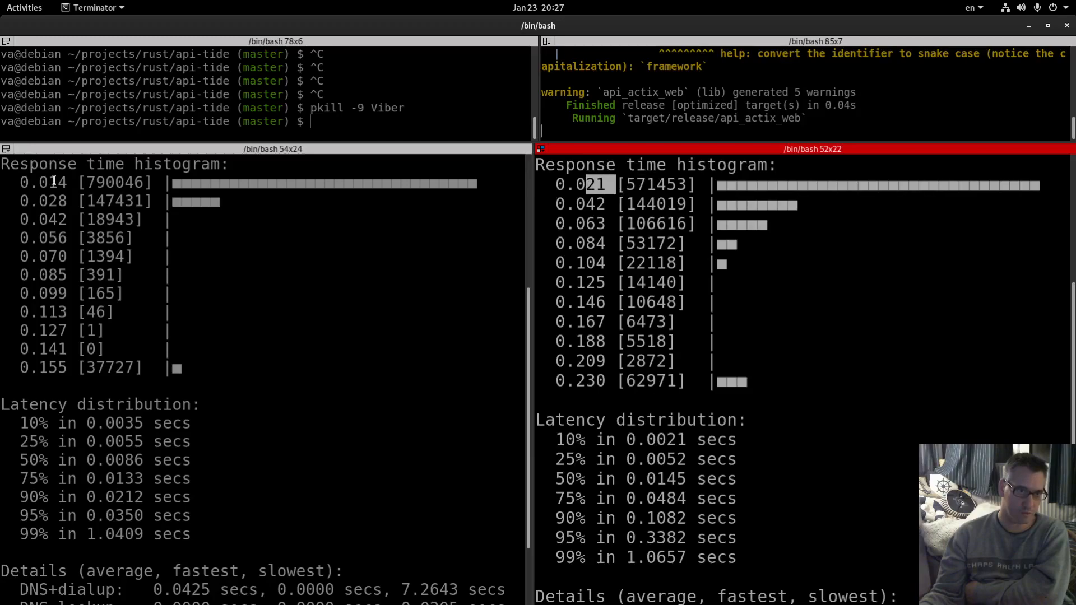
pyautogui.moveTo(87, 183); pyautogui.dragTo(124, 182)
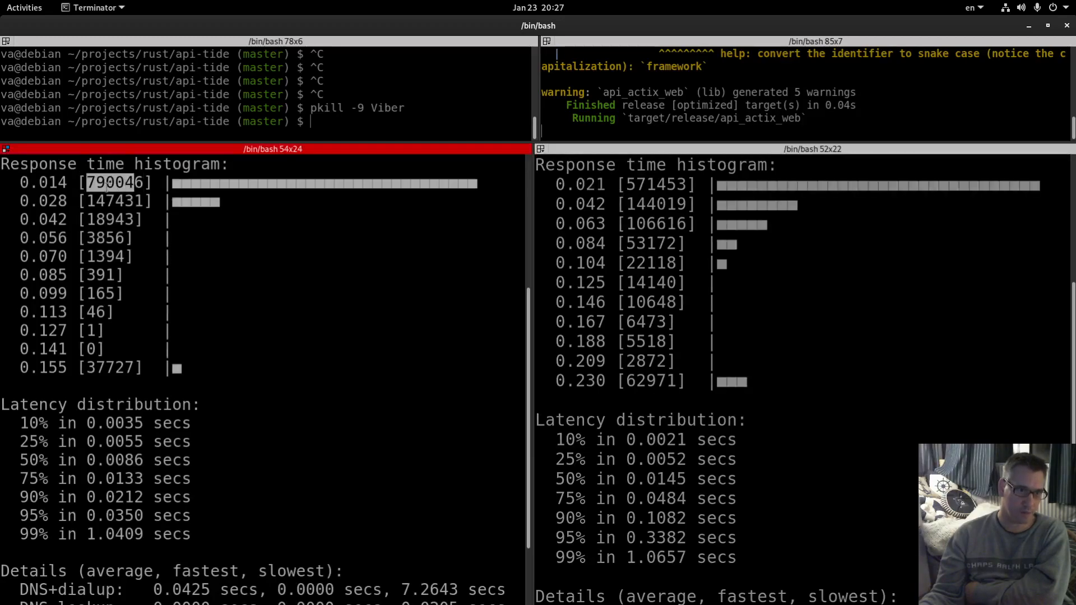
pyautogui.moveTo(49, 183); pyautogui.dragTo(66, 182)
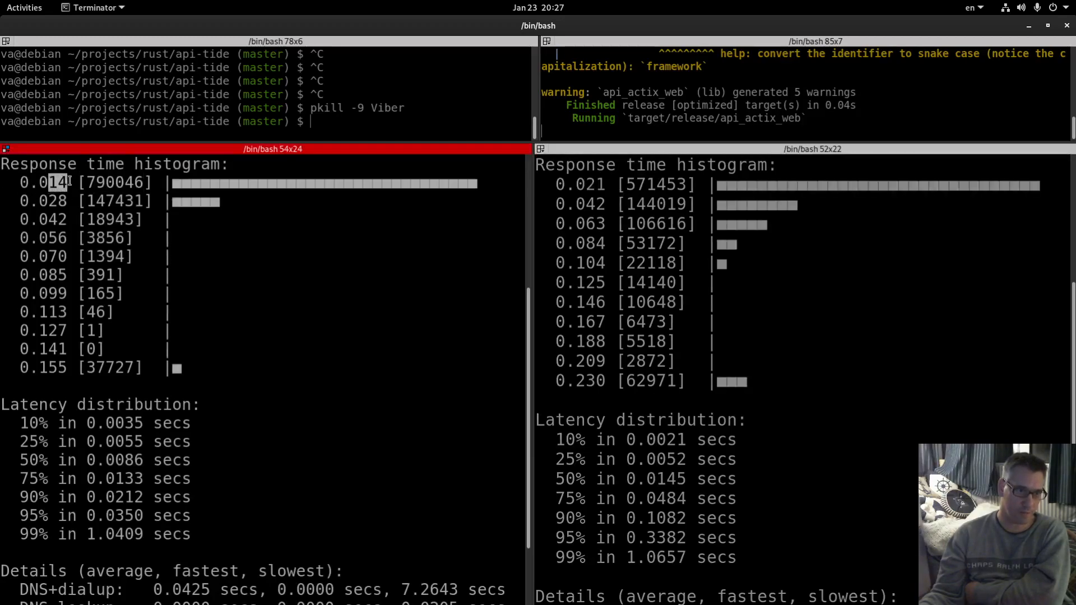
pyautogui.click(162, 262)
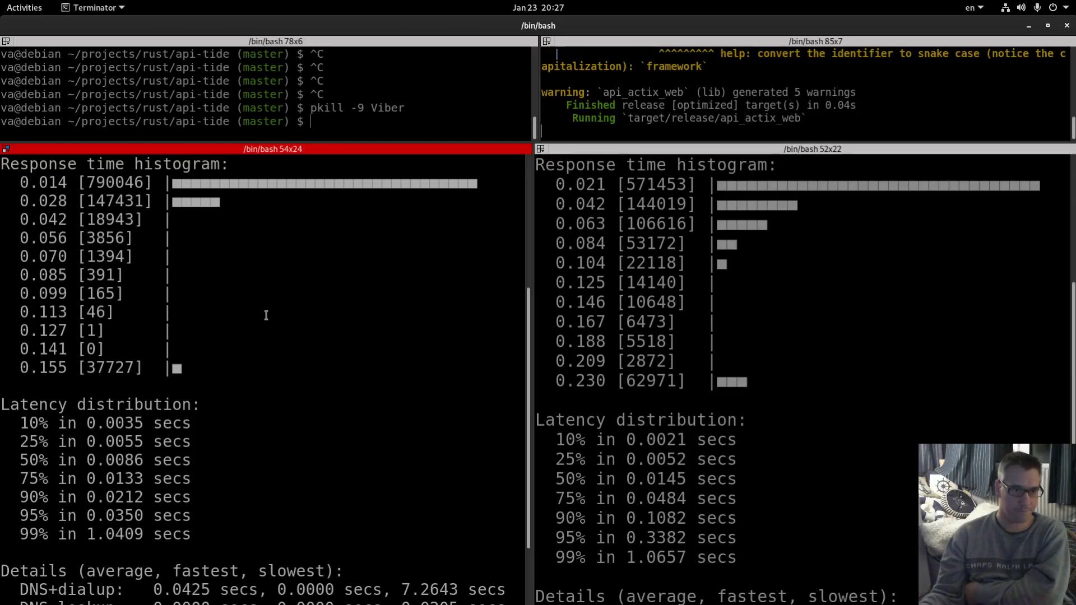
pyautogui.scroll(-2, 266, 314)
pyautogui.scroll(-3, 863, 309)
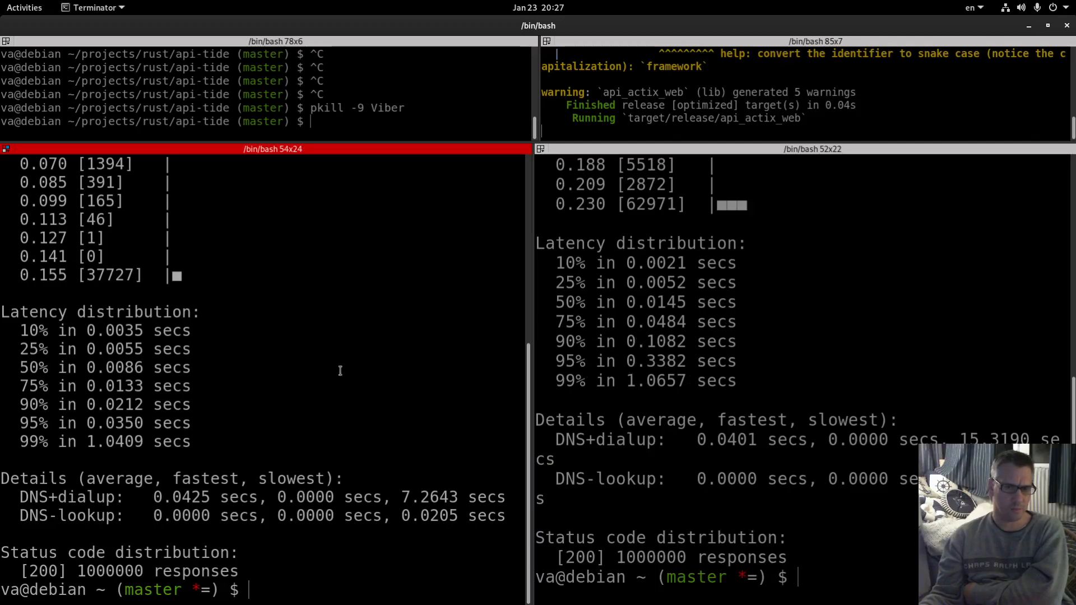
pyautogui.scroll(1, 187, 352)
pyautogui.scroll(-1, 186, 352)
pyautogui.click(665, 284)
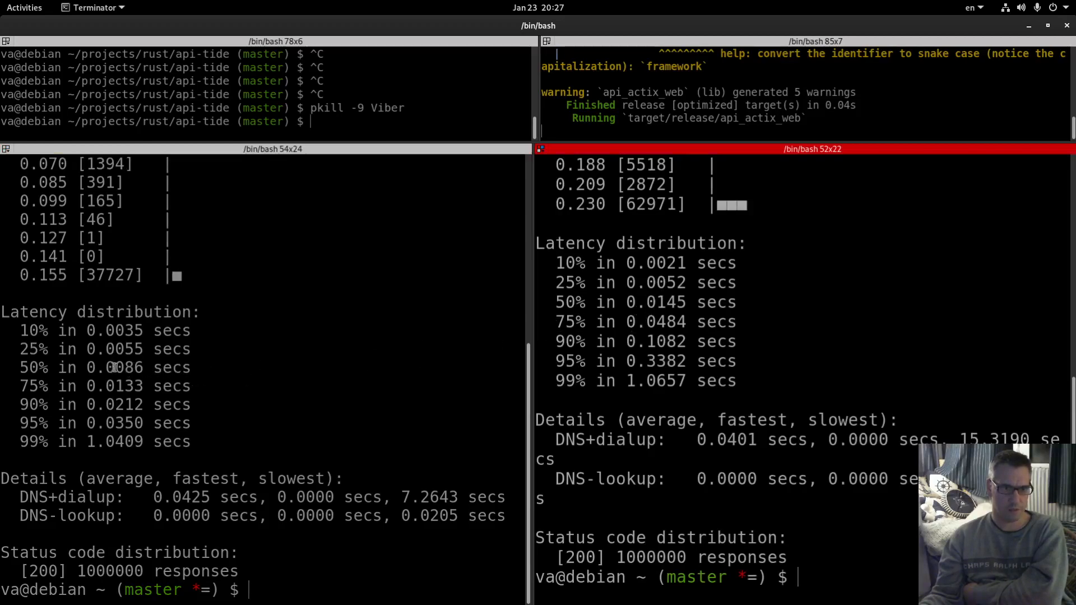
pyautogui.moveTo(125, 368); pyautogui.dragTo(144, 367)
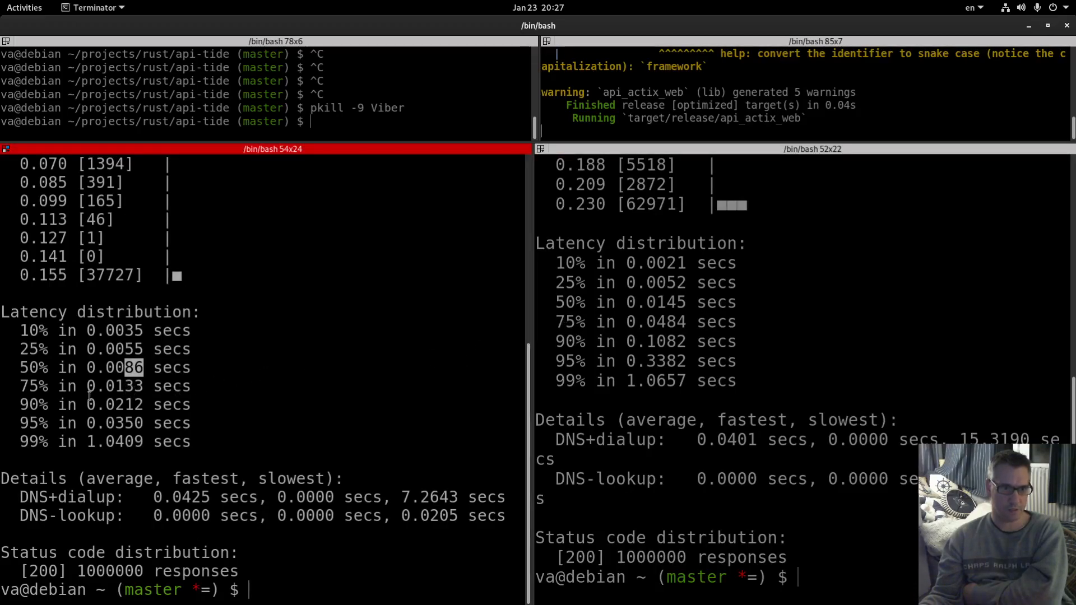
pyautogui.moveTo(125, 386); pyautogui.dragTo(157, 387)
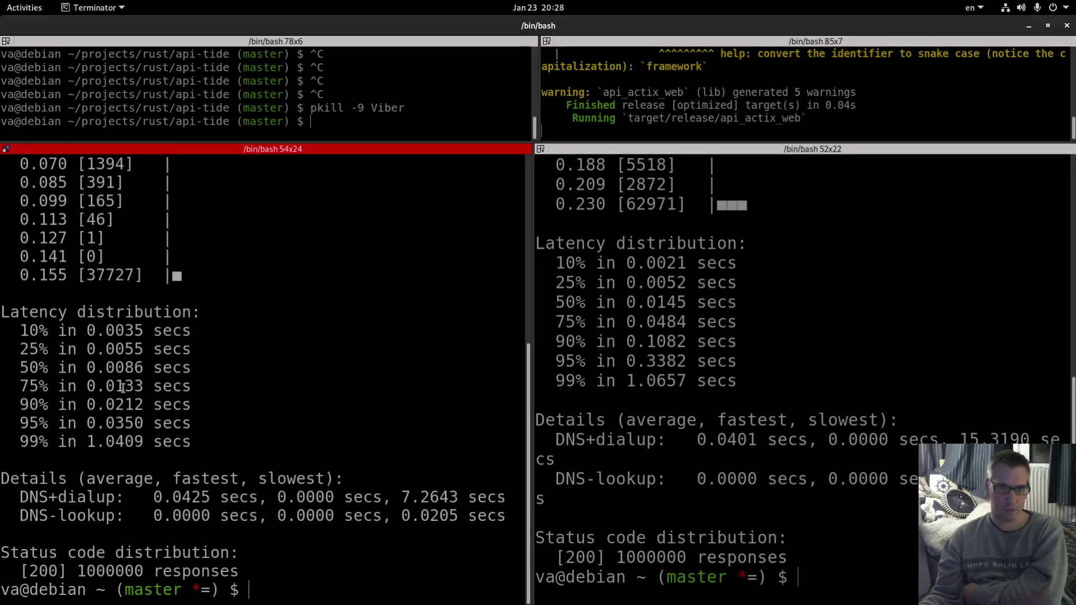
pyautogui.click(153, 387)
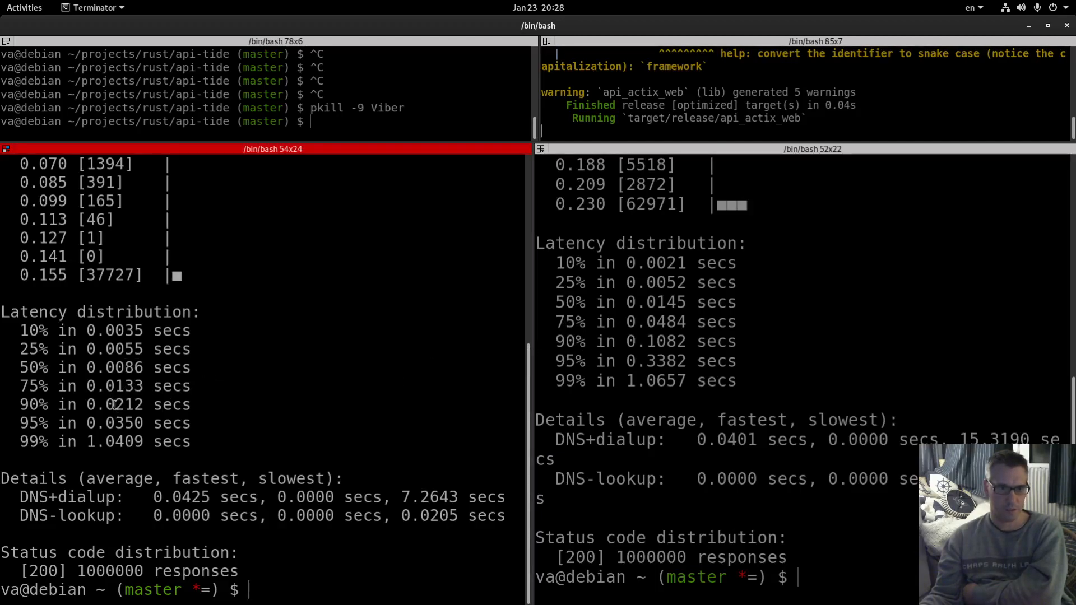
pyautogui.moveTo(113, 405); pyautogui.dragTo(144, 406)
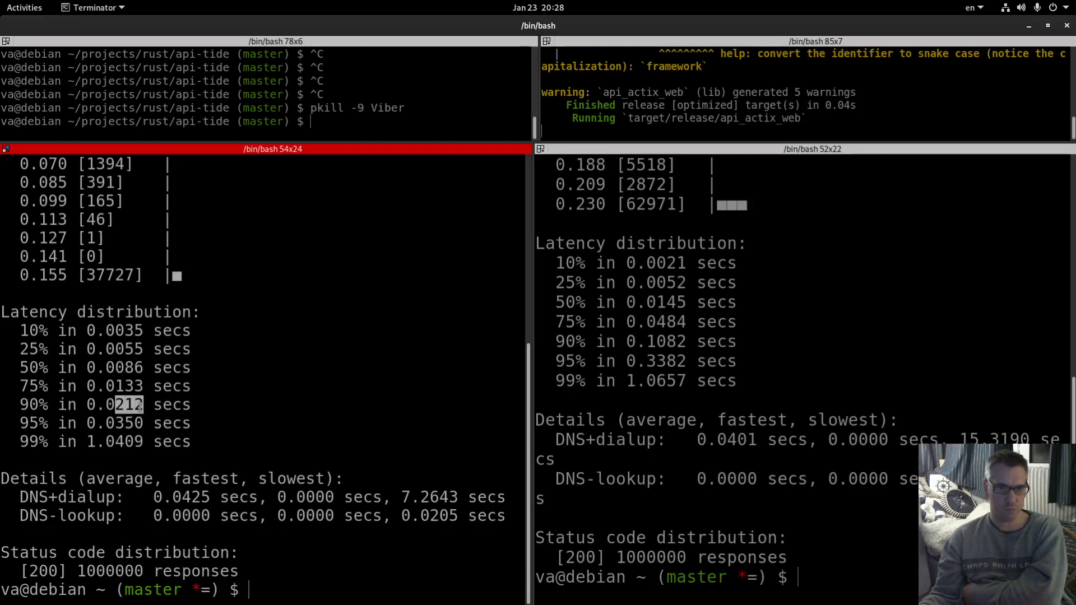
pyautogui.click(138, 405)
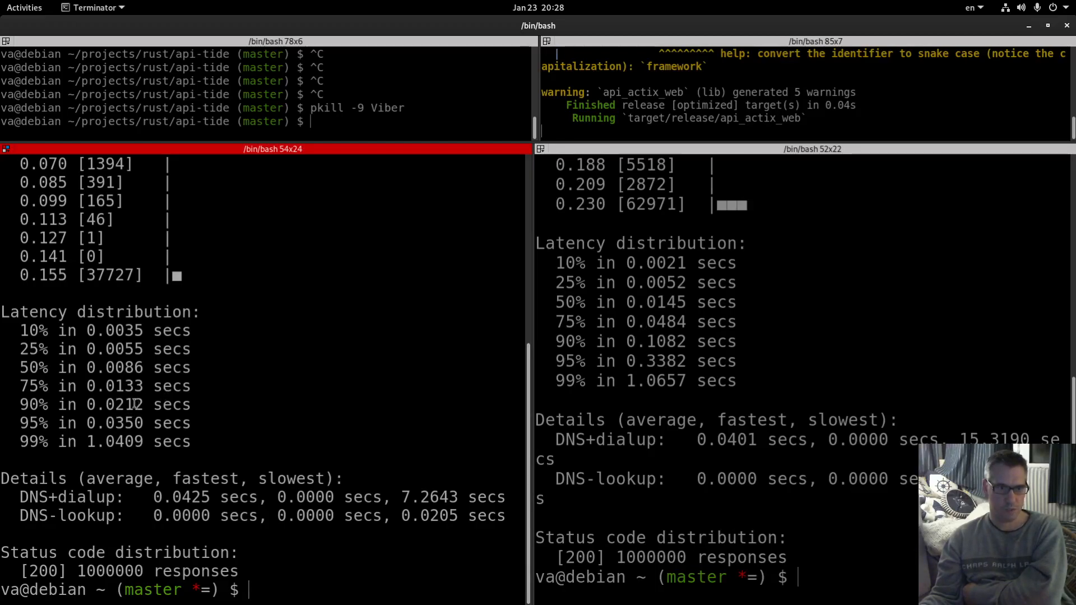
pyautogui.scroll(1, 114, 369)
pyautogui.scroll(-1, 128, 351)
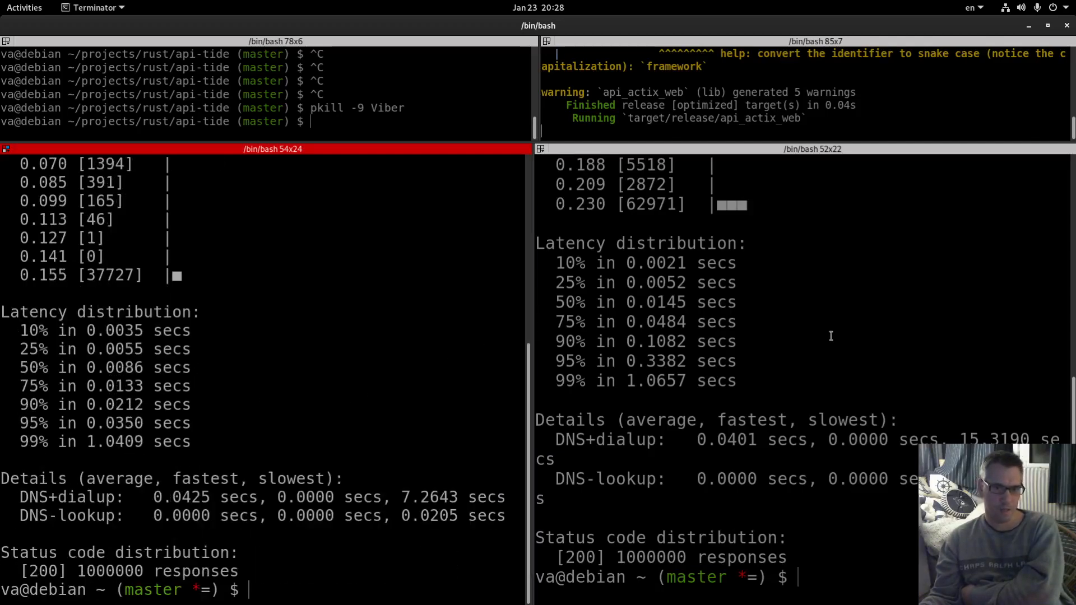
pyautogui.hotkey('ctrl', '-')
pyautogui.hotkey('ctrl', '-')
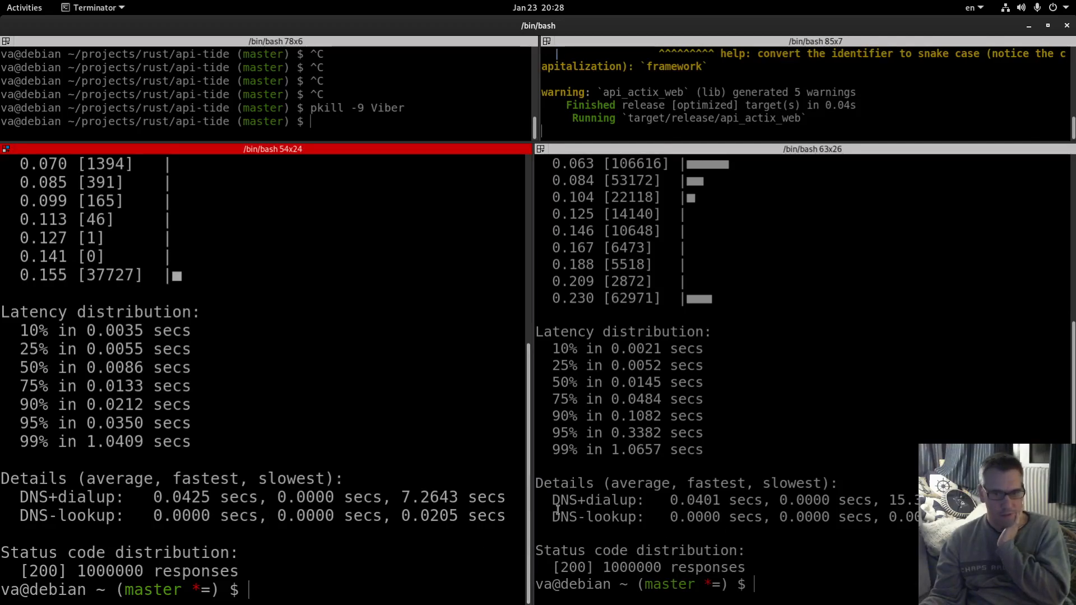
pyautogui.moveTo(172, 497); pyautogui.dragTo(210, 496)
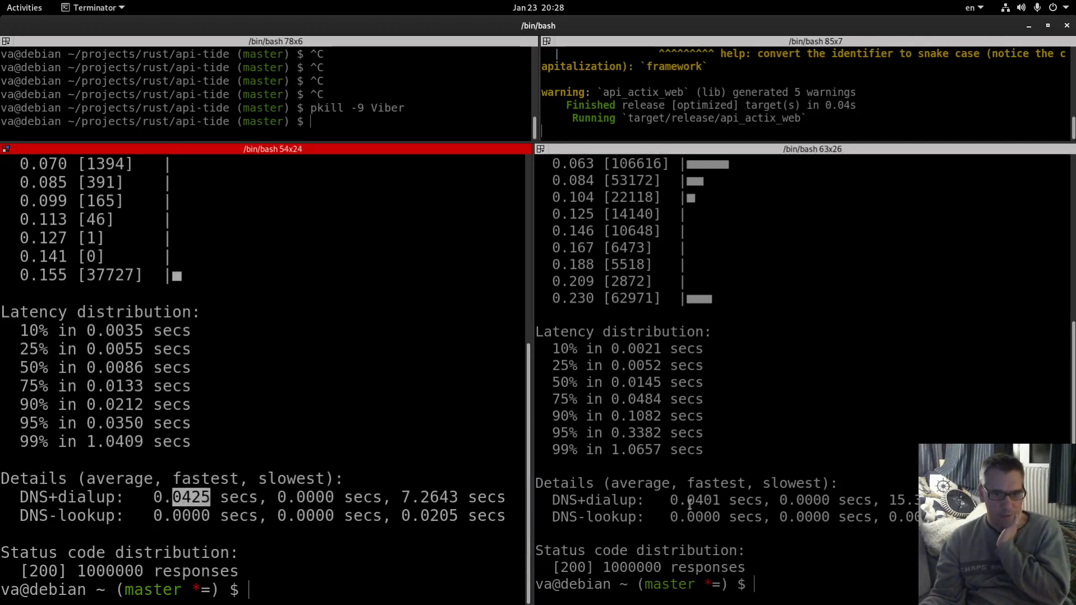
pyautogui.moveTo(687, 500); pyautogui.dragTo(723, 500)
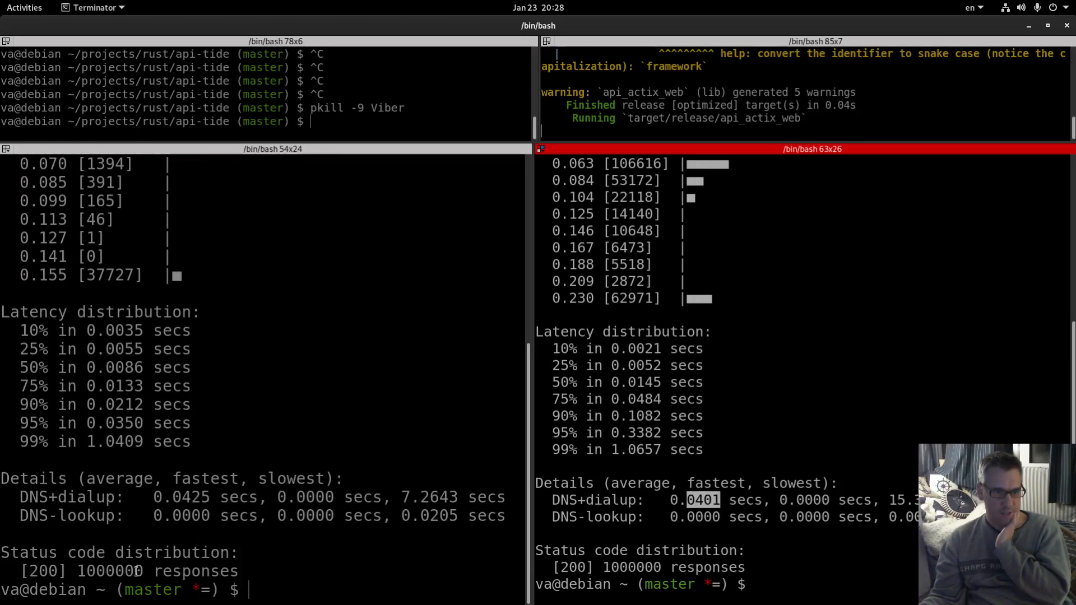
pyautogui.moveTo(22, 574); pyautogui.dragTo(66, 574)
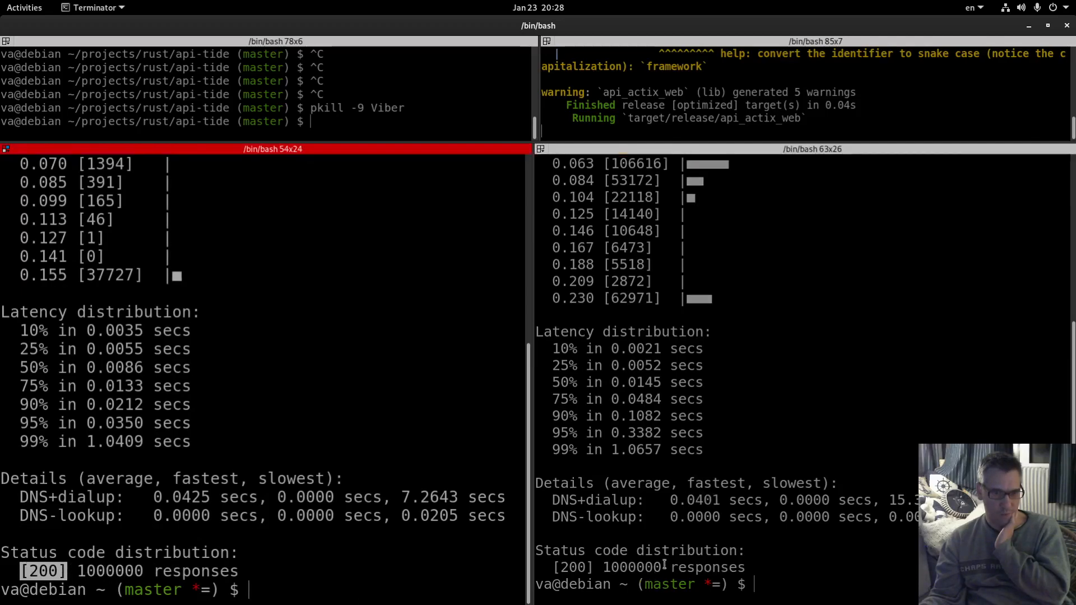
pyautogui.moveTo(553, 567); pyautogui.dragTo(593, 567)
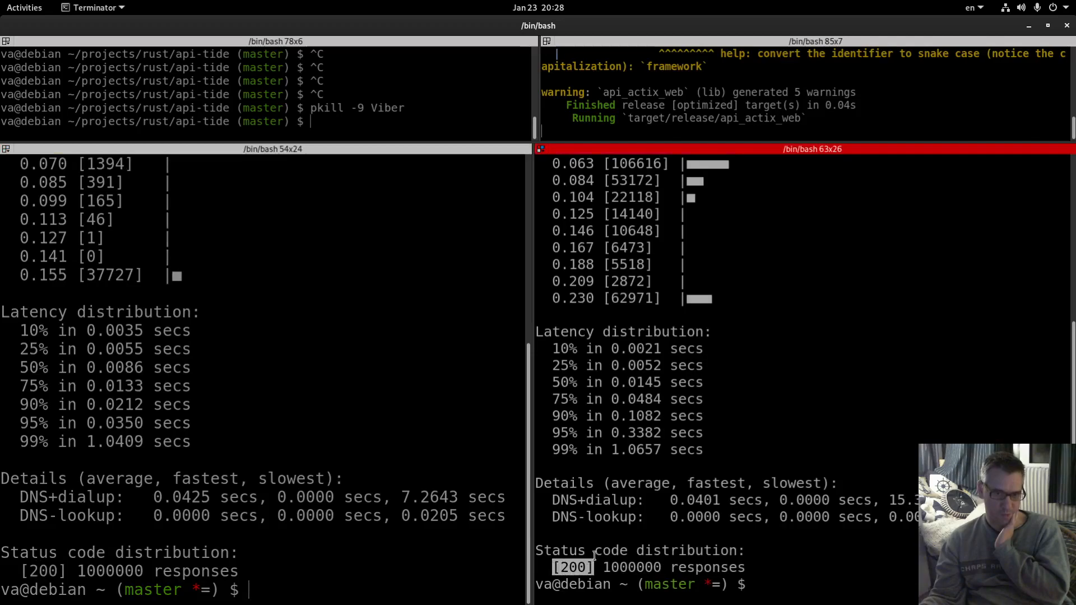
pyautogui.click(594, 557)
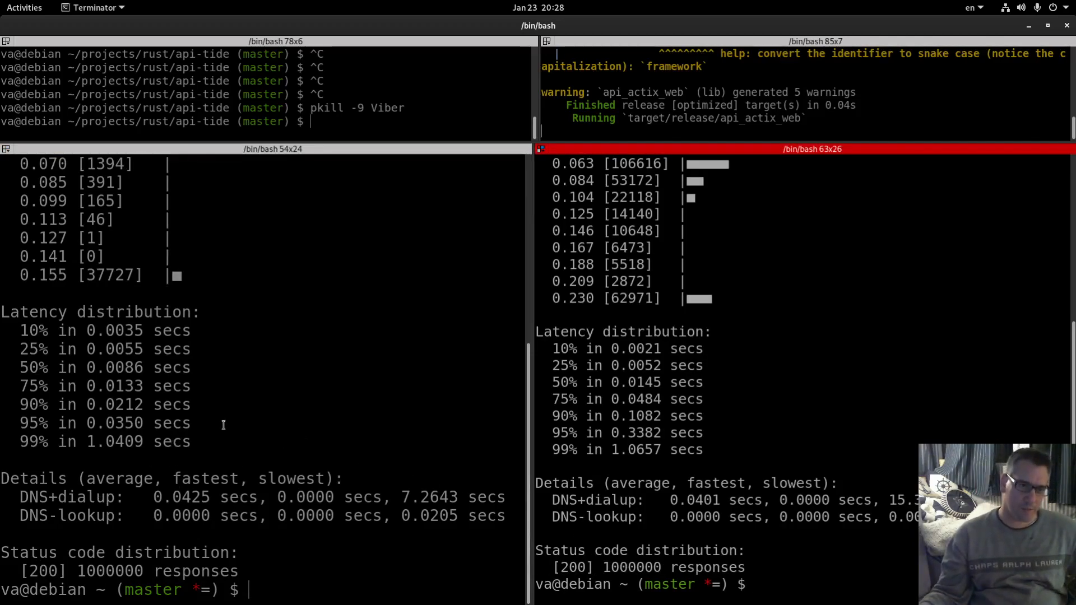
pyautogui.scroll(2, 223, 422)
pyautogui.scroll(4, 222, 423)
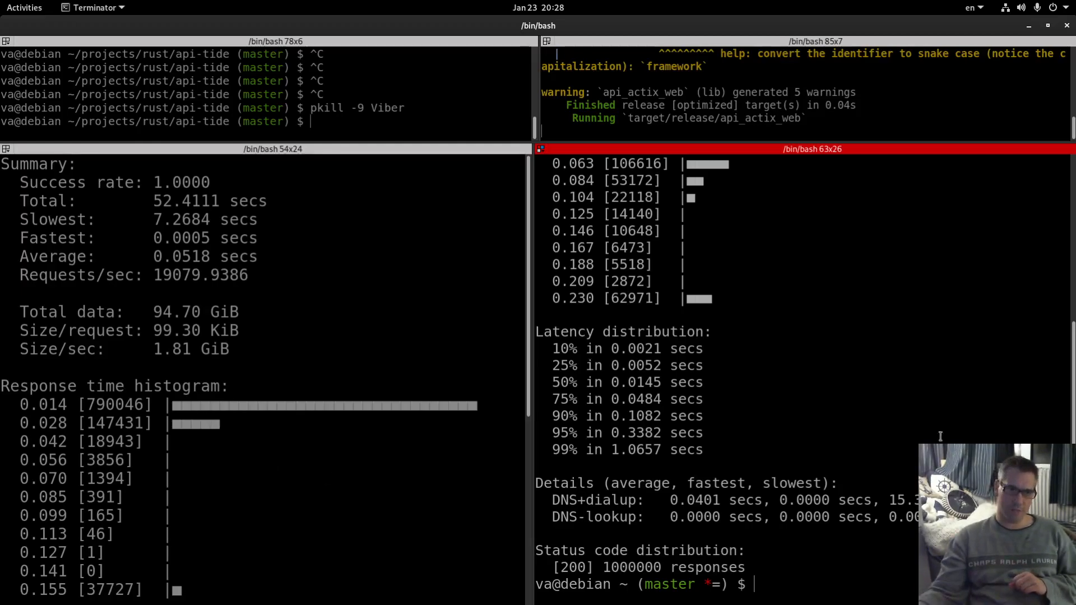
pyautogui.scroll(3, 836, 392)
pyautogui.scroll(1, 835, 392)
pyautogui.scroll(1, 835, 391)
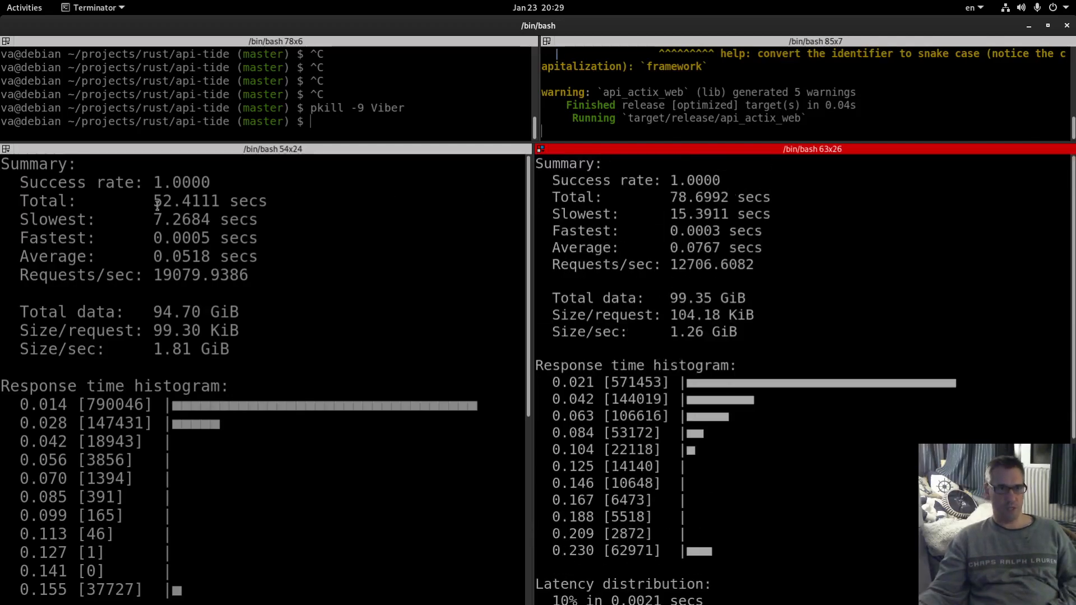
# - Highlight both tests' total durations and return focus to the left results pane
pyautogui.moveTo(153, 201); pyautogui.dragTo(173, 201)
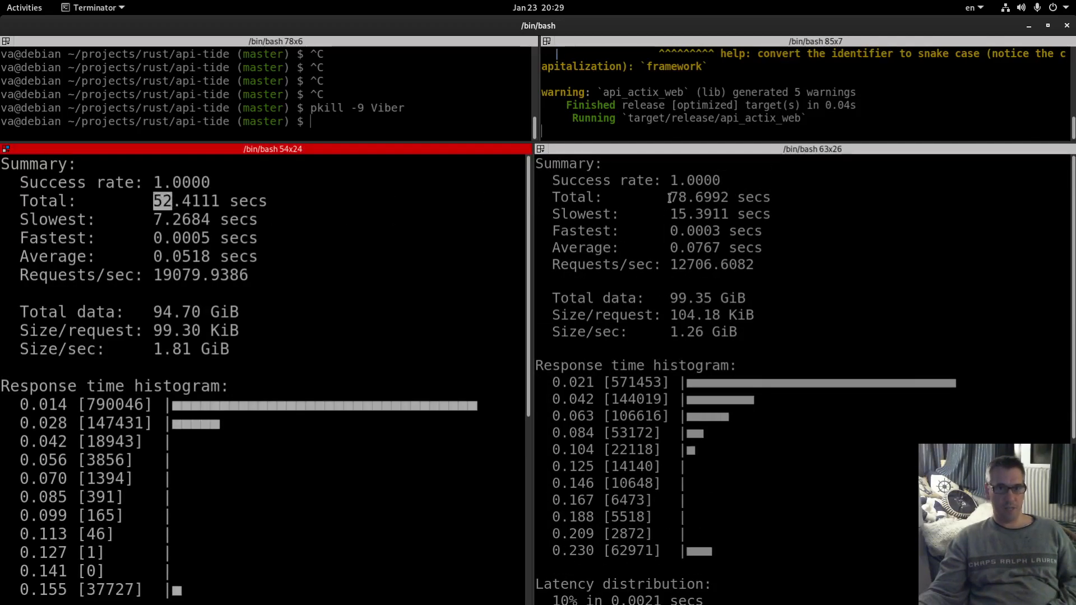
pyautogui.moveTo(670, 197); pyautogui.dragTo(678, 198)
pyautogui.click(417, 316)
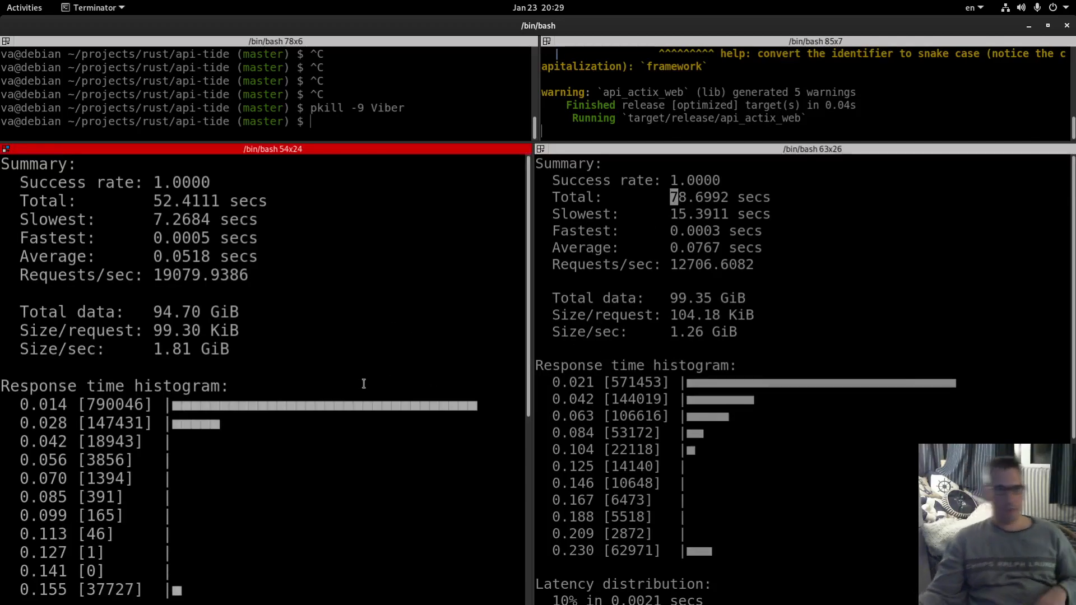
pyautogui.scroll(-5, 361, 380)
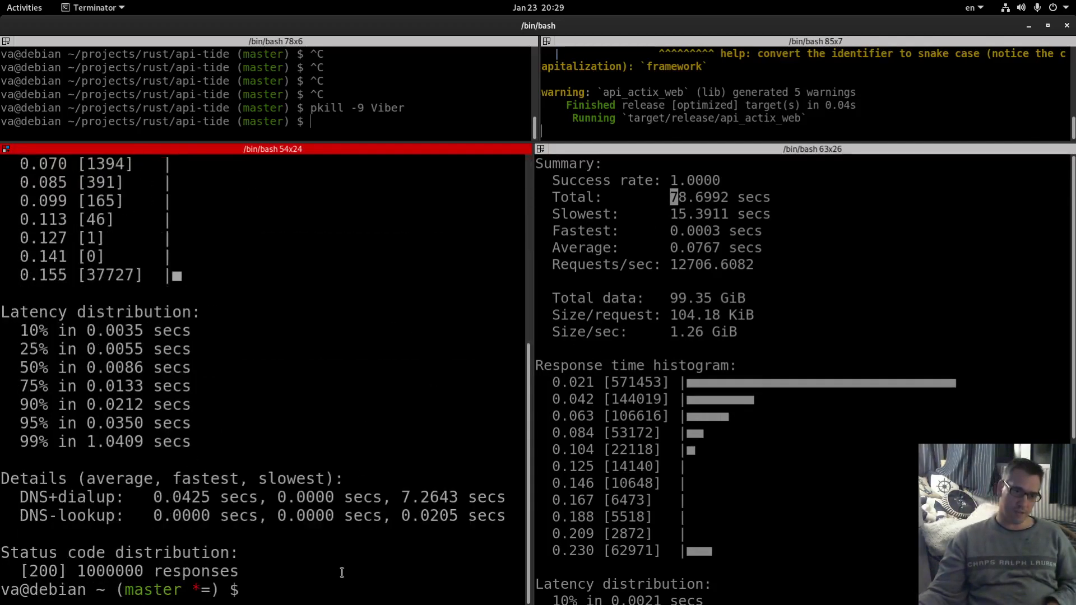
# - Clear both bottom result panes
pyautogui.hotkey('ctrl', 'l')
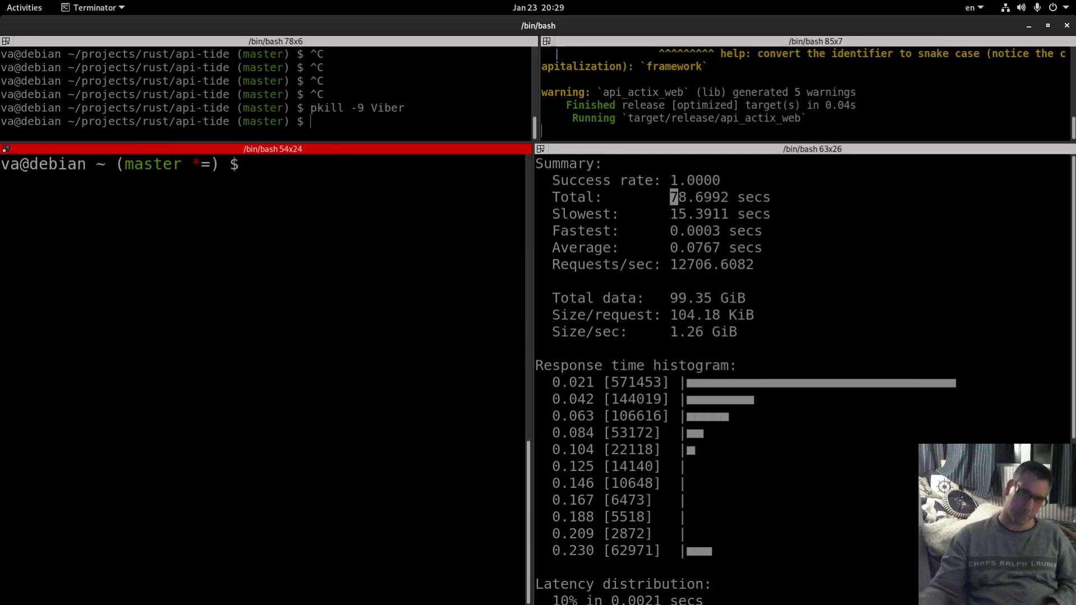
pyautogui.click(829, 547)
pyautogui.hotkey('ctrl', 'l')
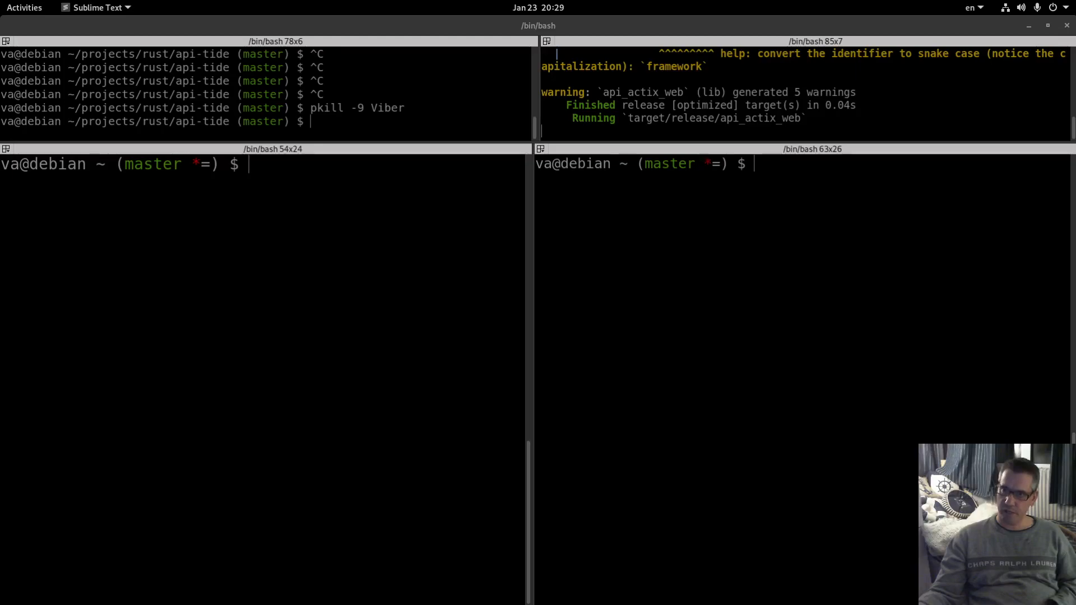
pyautogui.click(777, 126)
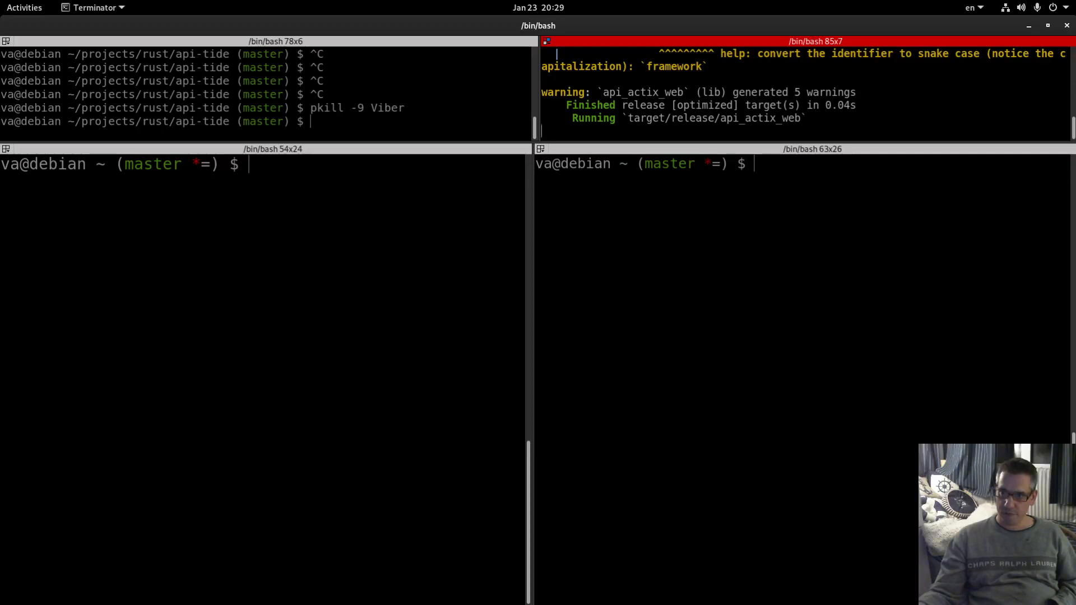
# - Paste the wrk command from Sublime Text into the bottom-right pane and run it against localhost:8083/users
pyautogui.hotkey('alt', 'Tab')
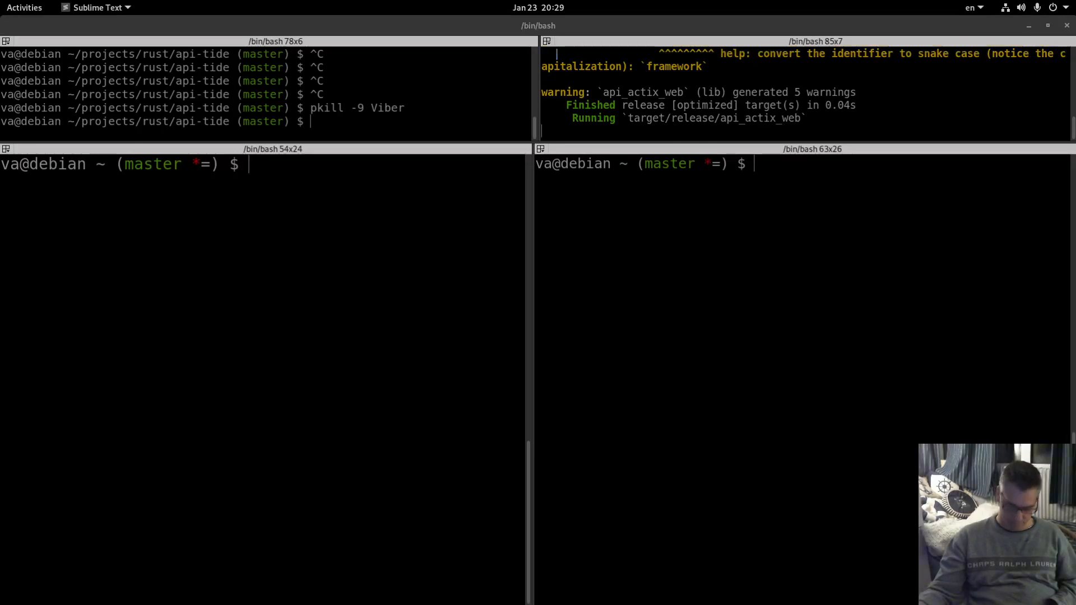
pyautogui.click(743, 420)
pyautogui.write('wrk -t 6 -c 1000 -d 30s http://localhost:8083/users')
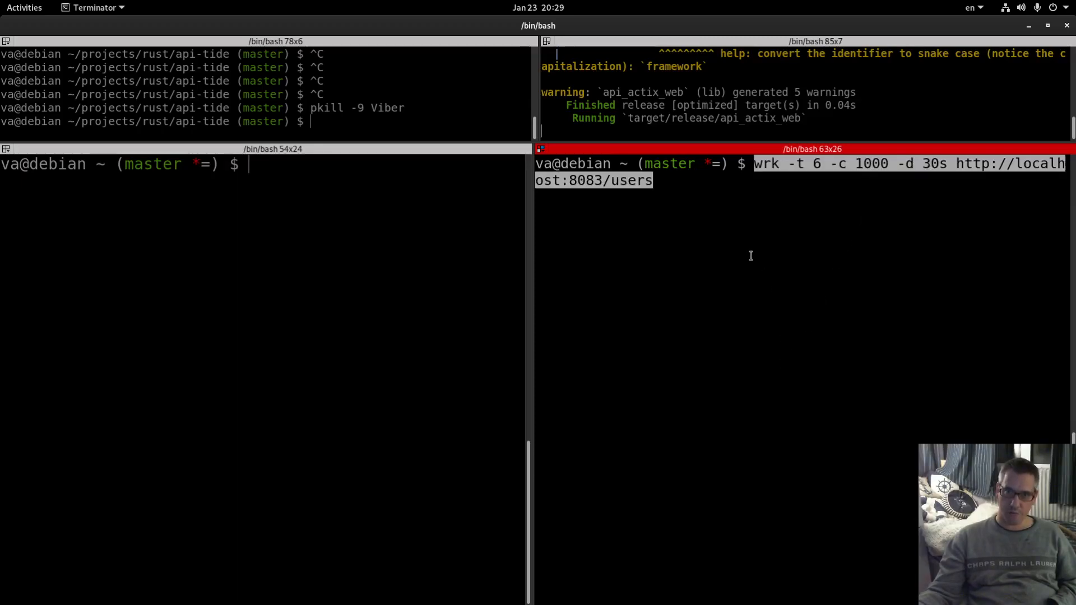
pyautogui.press('Return')
pyautogui.hotkey('alt', 'Tab')
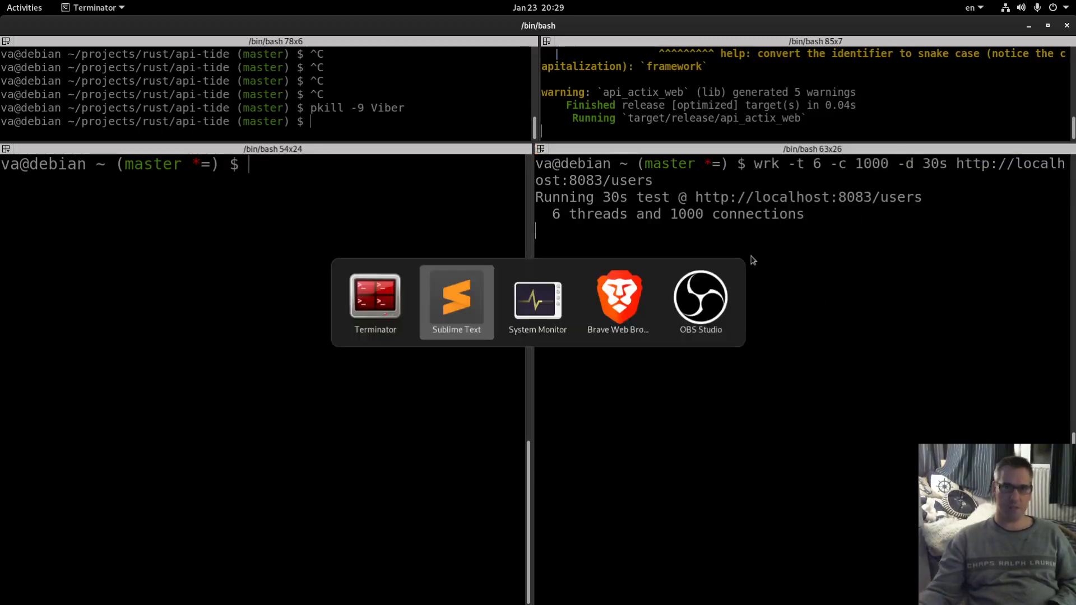
# - Toggle System Monitor between Processes and Resources to watch api_actix_web's CPU load during the test
pyautogui.hotkey('alt', 'Tab')
pyautogui.scroll(-2, 135, 204)
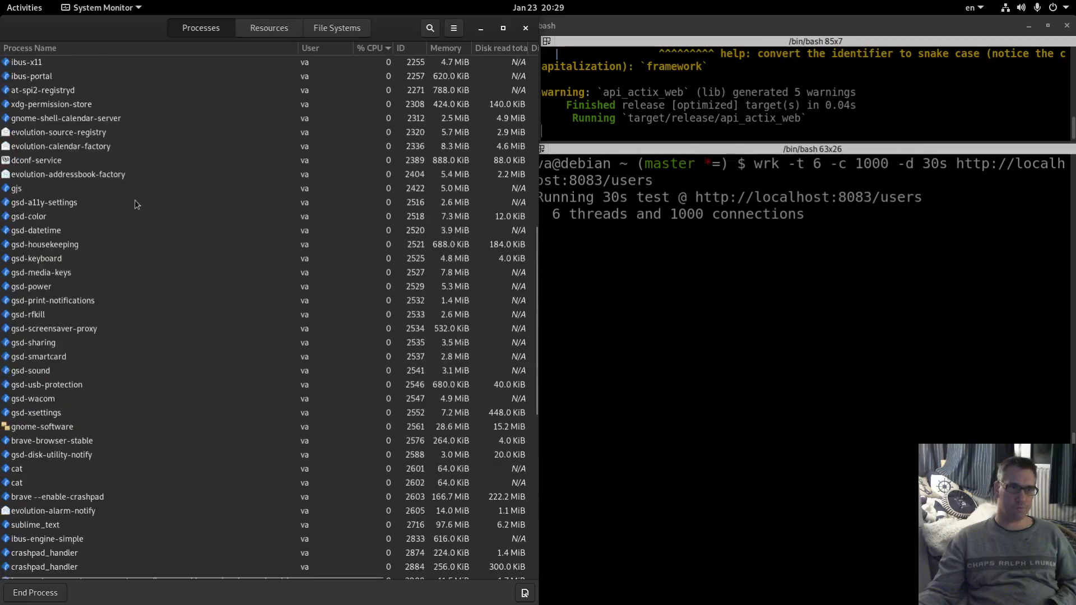
pyautogui.scroll(10, 135, 205)
pyautogui.scroll(2, 68, 117)
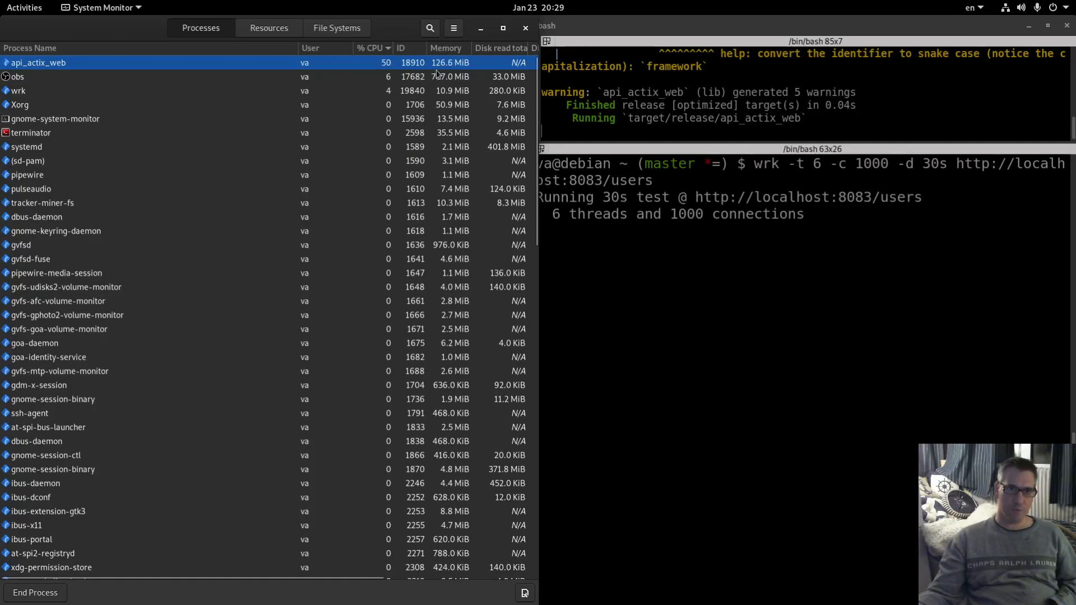
pyautogui.click(257, 32)
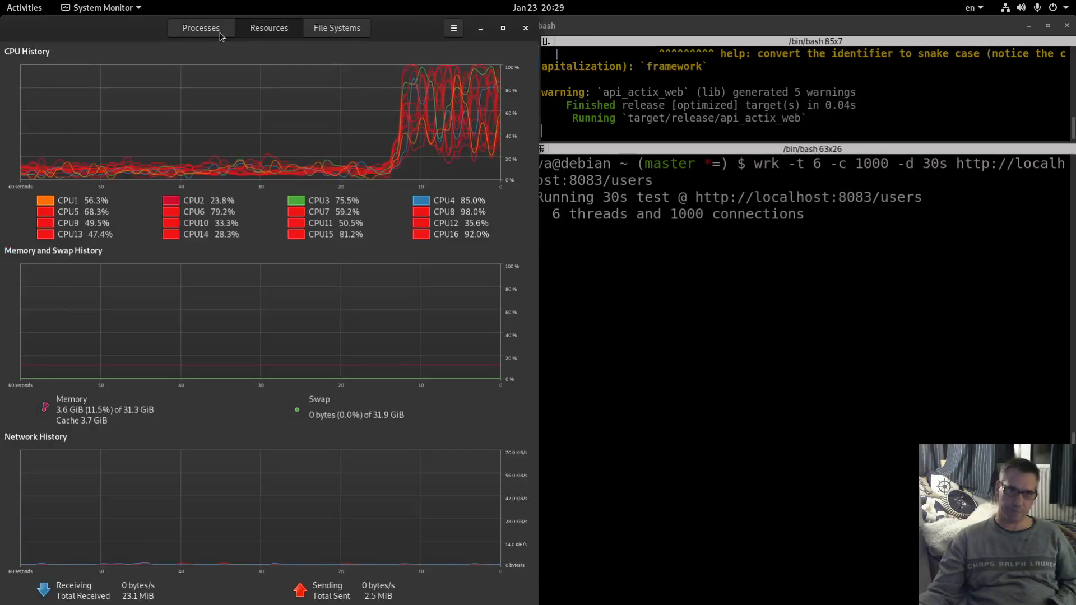
pyautogui.click(203, 30)
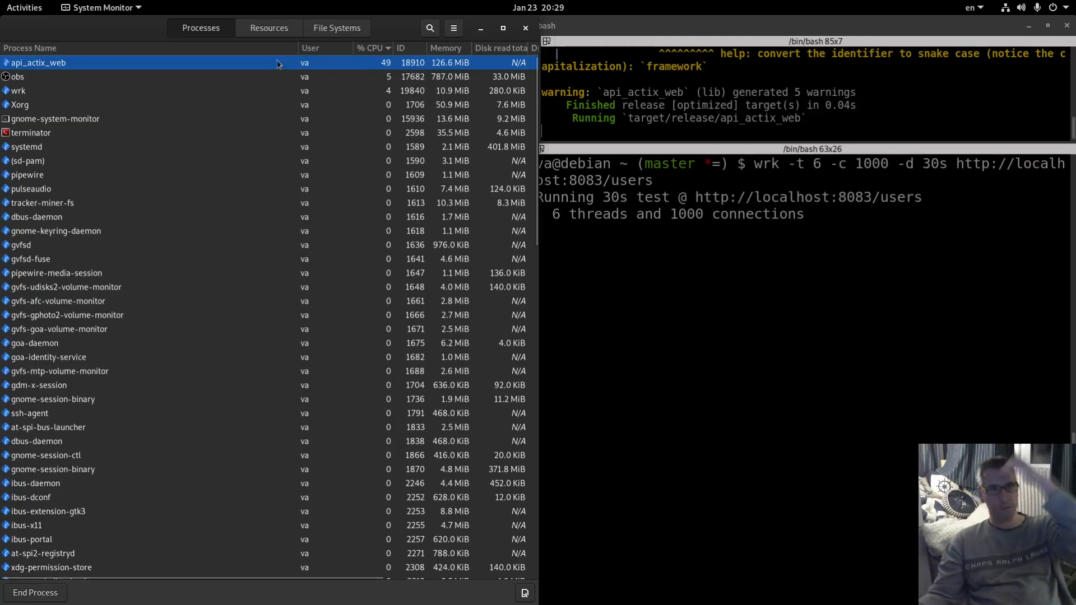
pyautogui.click(267, 28)
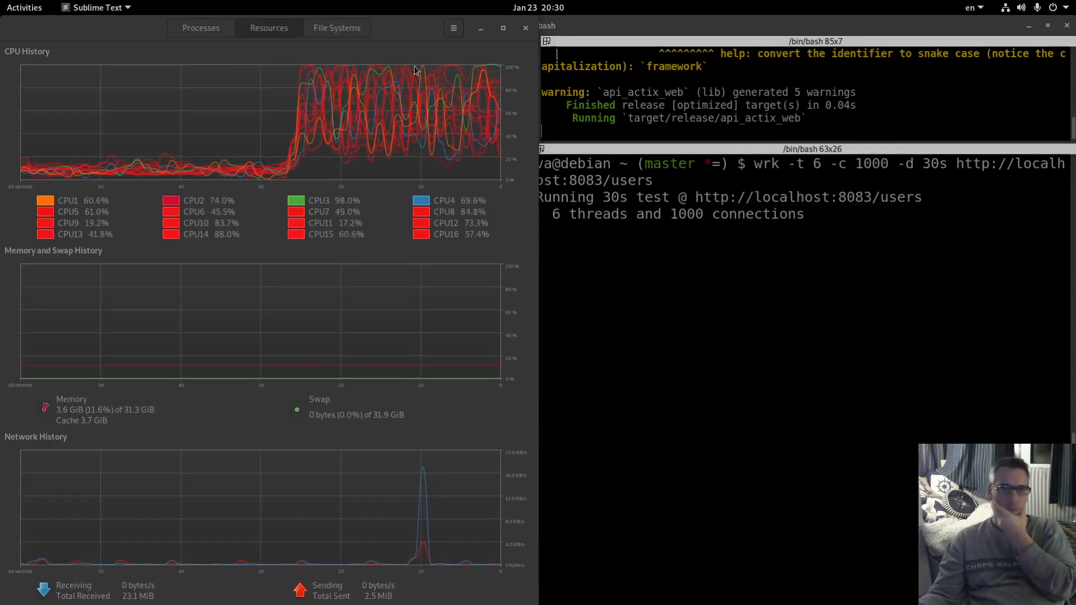
pyautogui.click(202, 28)
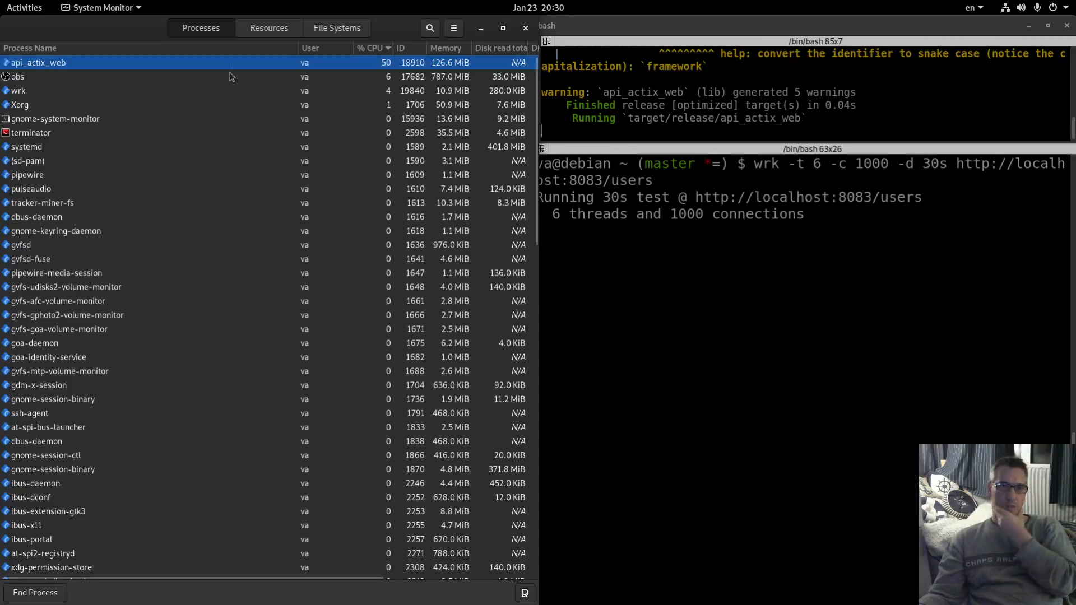
pyautogui.click(264, 31)
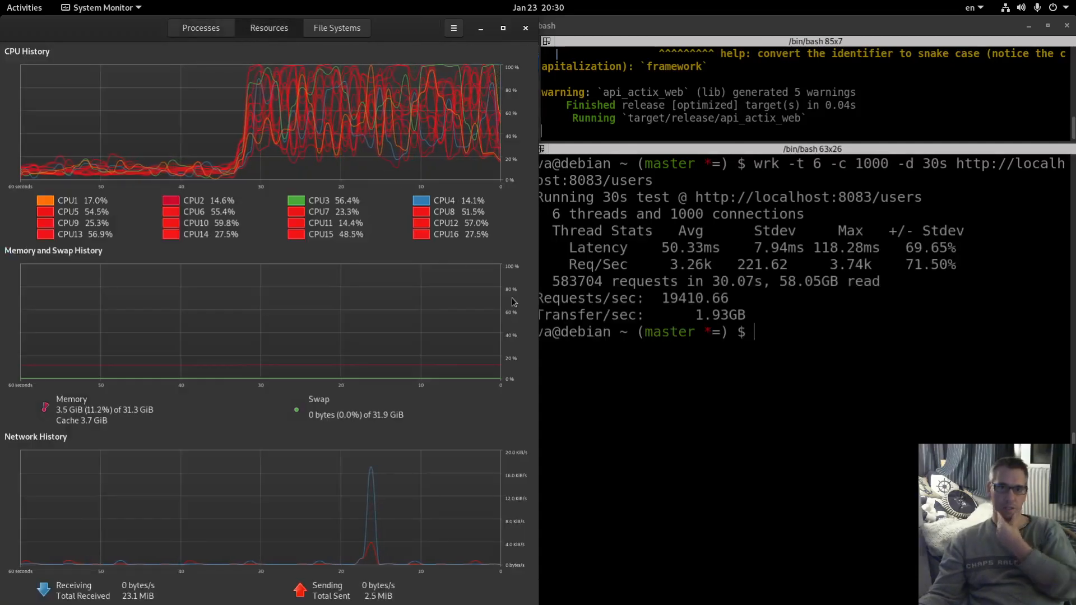
# - Copy the actix-web wrk results to the editor and paste the 8084 wrk command into the bottom-left pane
pyautogui.moveTo(740, 315); pyautogui.dragTo(536, 196)
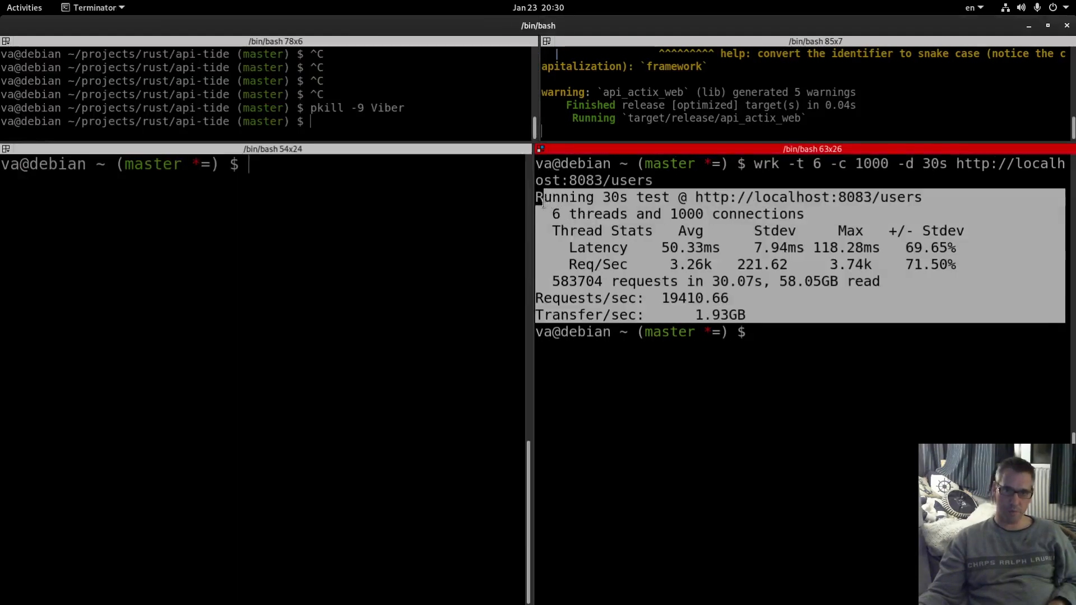
pyautogui.rightClick(569, 210)
pyautogui.click(587, 214)
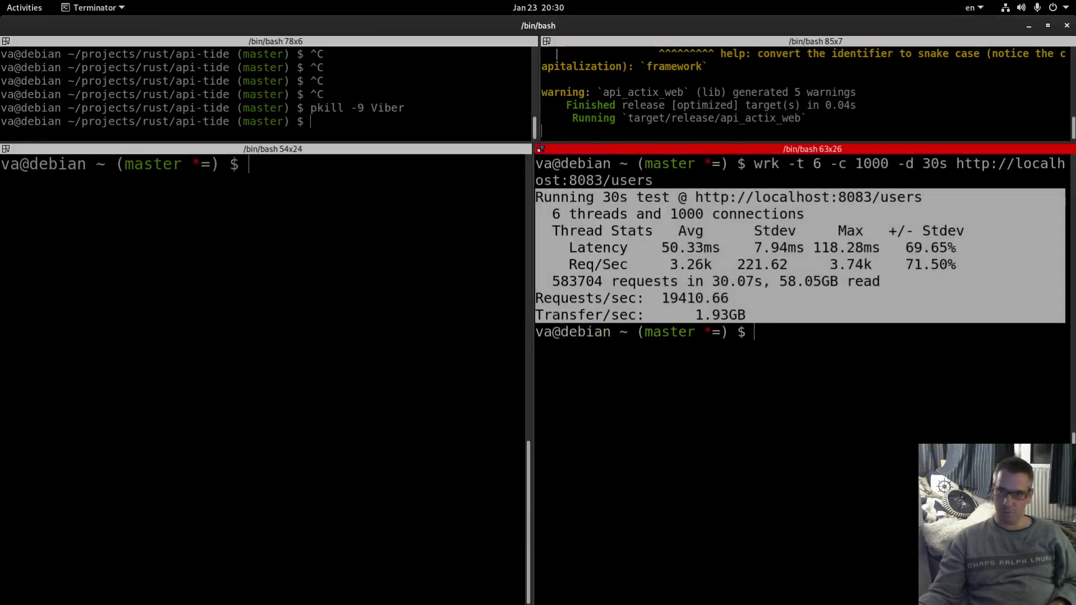
pyautogui.hotkey('alt', 'Tab')
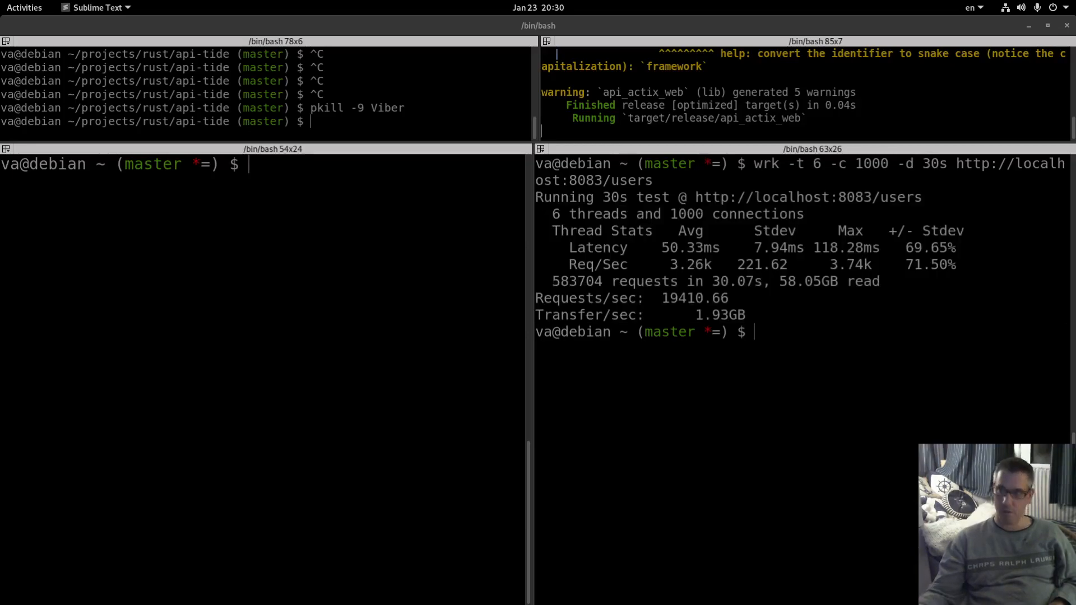
pyautogui.click(215, 215)
pyautogui.hotkey('ctrl', 'shift', 'v')
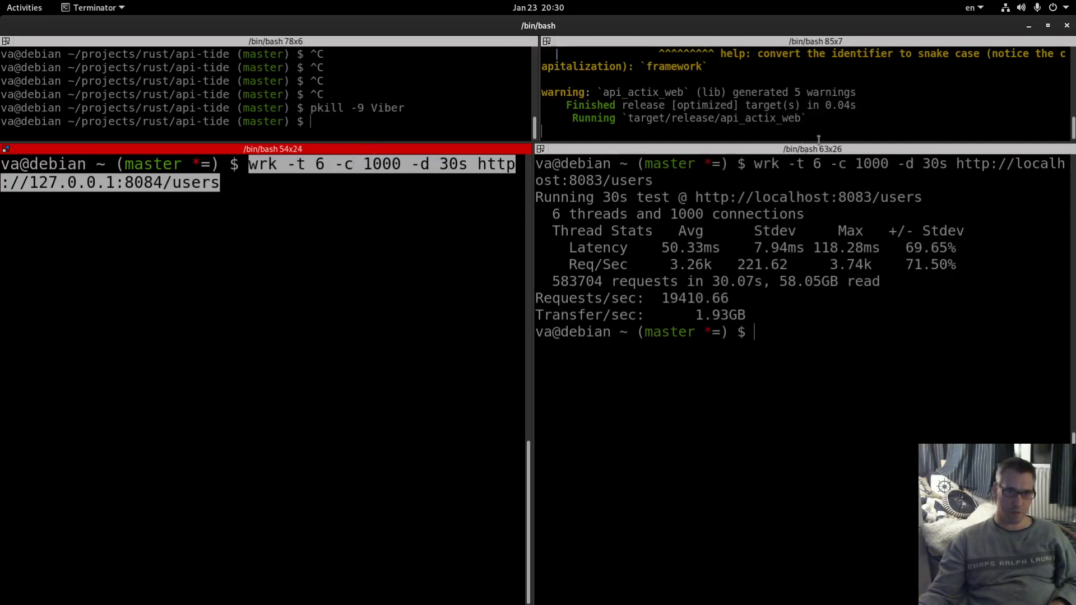
# - Stop the actix-web server and launch the tide server in release mode
pyautogui.click(897, 109)
pyautogui.hotkey('ctrl', 'c')
pyautogui.hotkey('ctrl', 'c')
pyautogui.hotkey('ctrl', 'c')
pyautogui.hotkey('ctrl', 'c')
pyautogui.hotkey('ctrl', 'c')
pyautogui.hotkey('ctrl', 'c')
pyautogui.hotkey('ctrl', 'c')
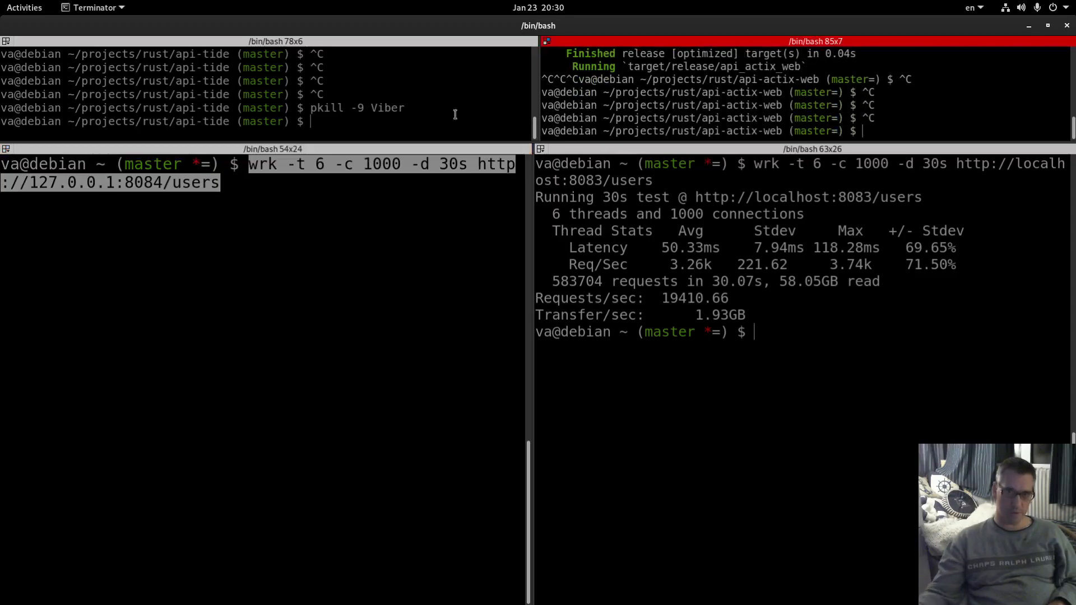
pyautogui.click(363, 106)
pyautogui.press('Up')
pyautogui.press('Up')
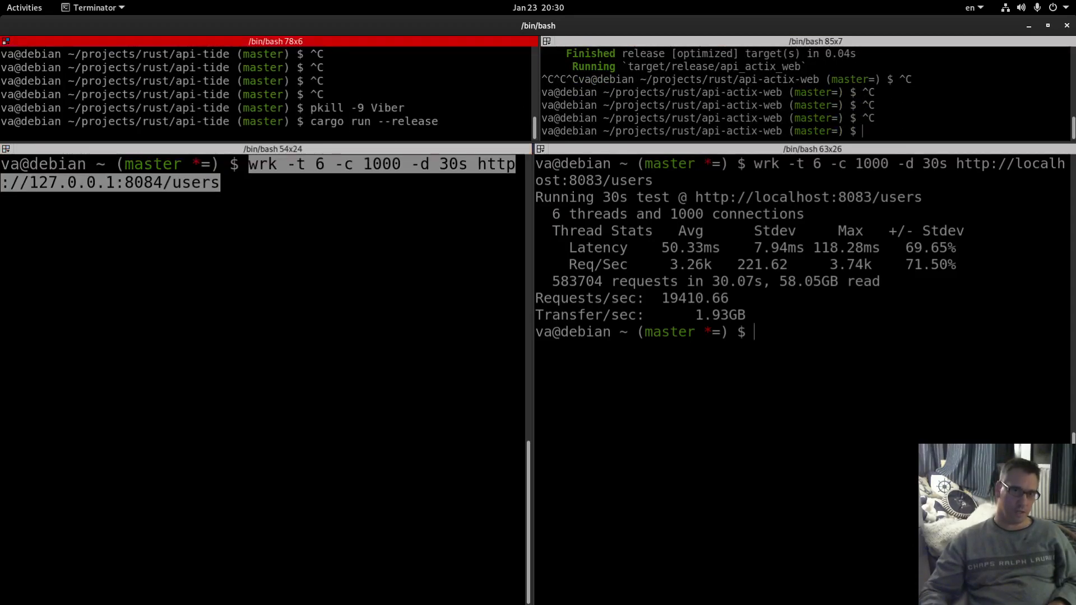
pyautogui.press('Return')
pyautogui.click(283, 216)
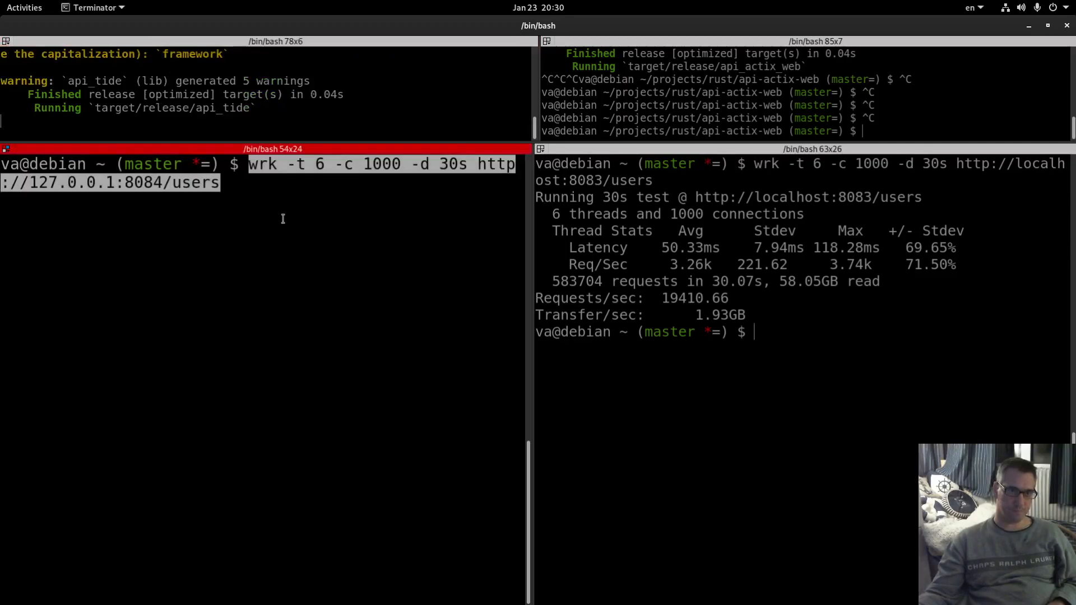
pyautogui.hotkey('alt', 'Tab')
pyautogui.hotkey('alt', 'Tab')
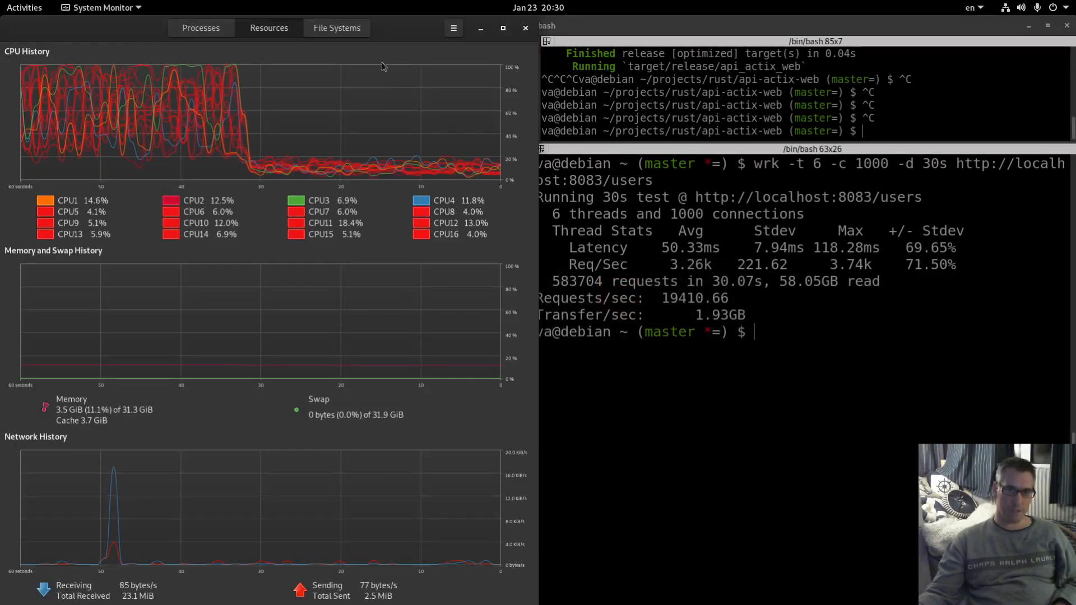
# - Snap System Monitor right and run the wrk test against the tide API
pyautogui.moveTo(473, 101)
pyautogui.mouseDown()
pyautogui.moveTo(1010, 30)
pyautogui.moveTo(1075, 33)
pyautogui.mouseUp()
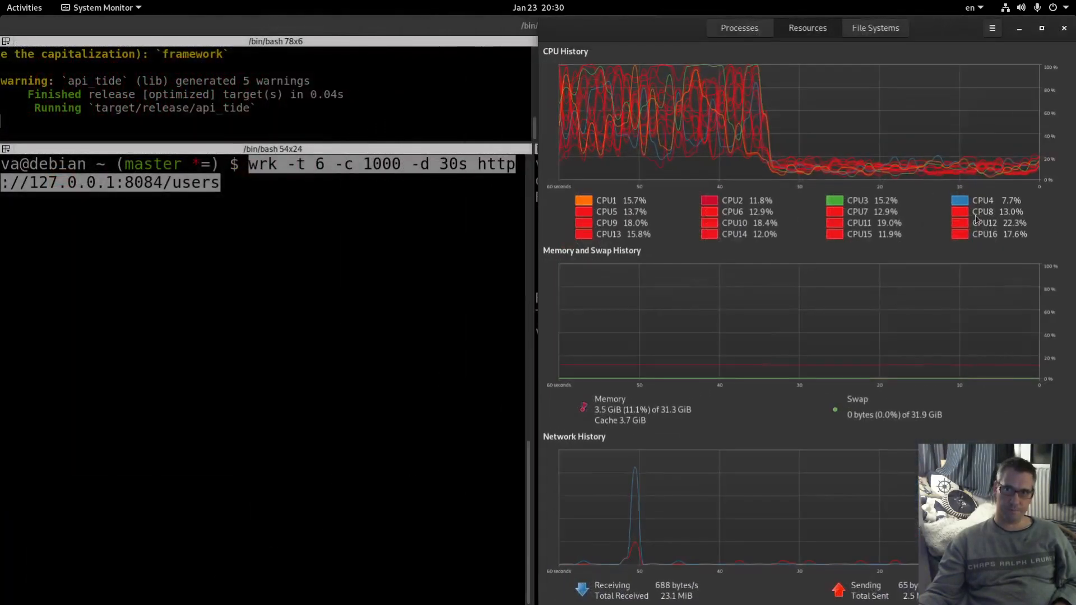
pyautogui.click(250, 313)
pyautogui.press('Return')
pyautogui.hotkey('alt', 'Tab')
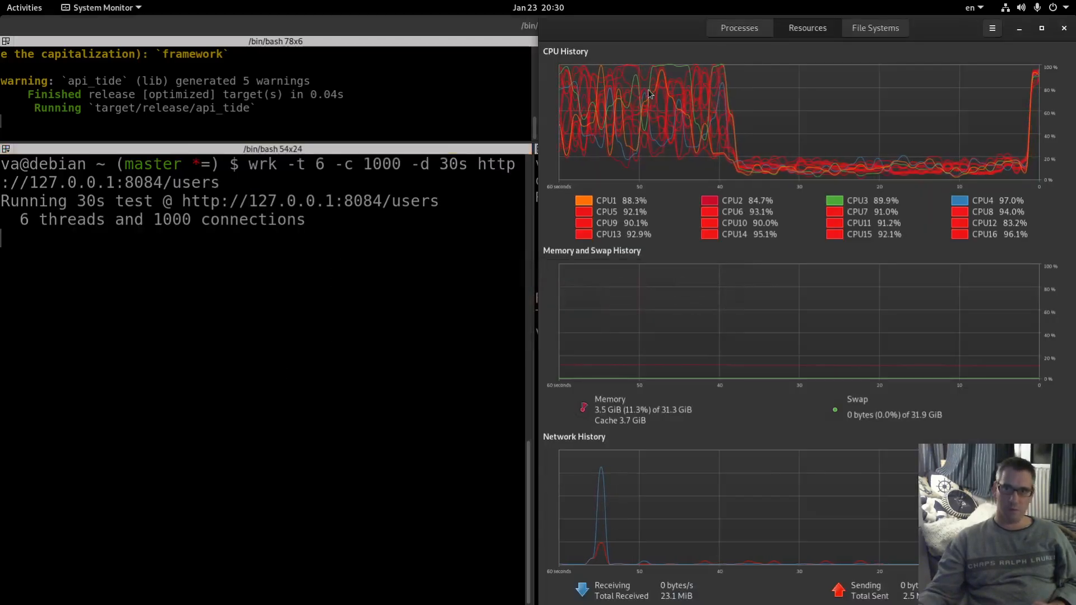
# - Select the api_tide process and check the Resources graphs while the test runs
pyautogui.click(738, 31)
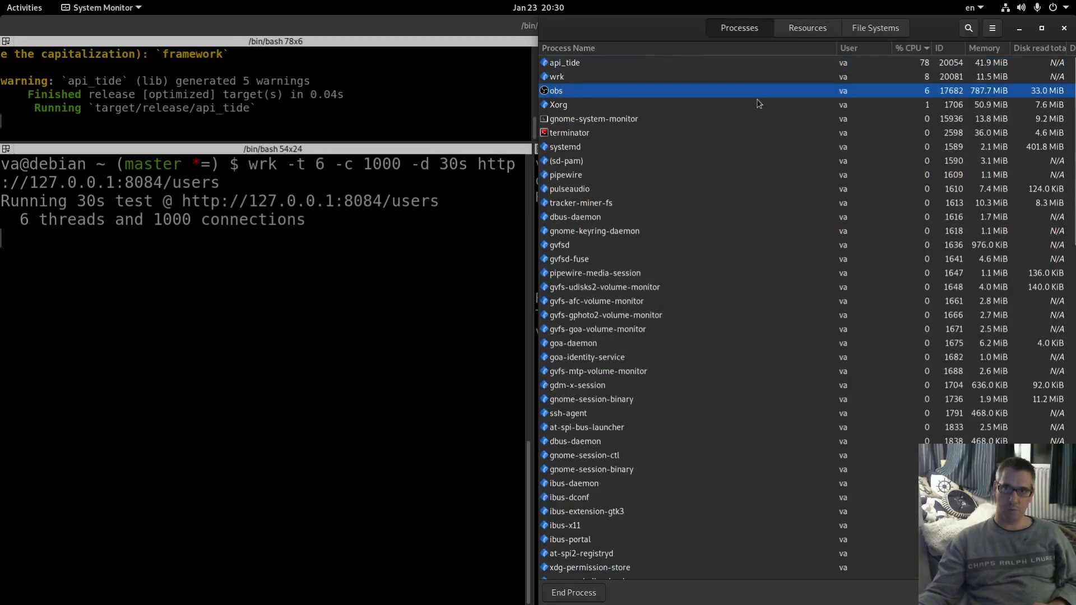
pyautogui.click(658, 64)
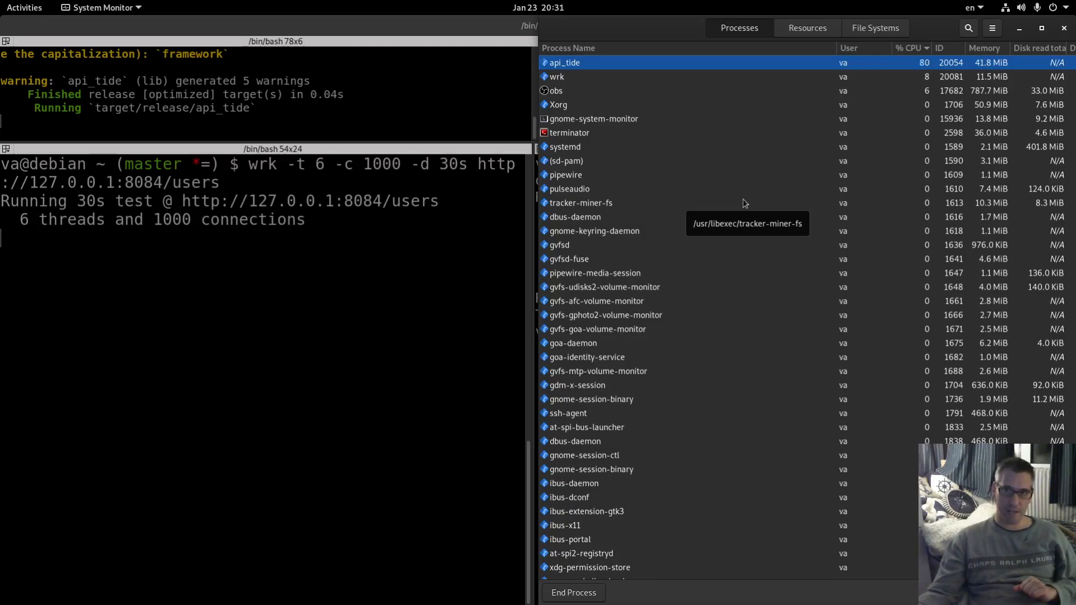
pyautogui.click(806, 28)
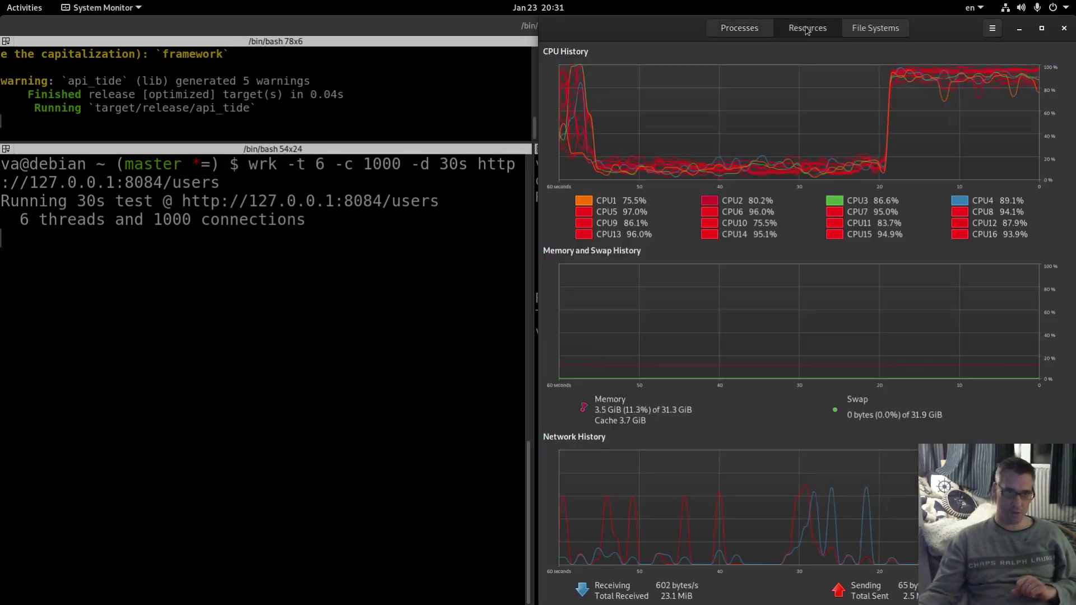
pyautogui.click(734, 35)
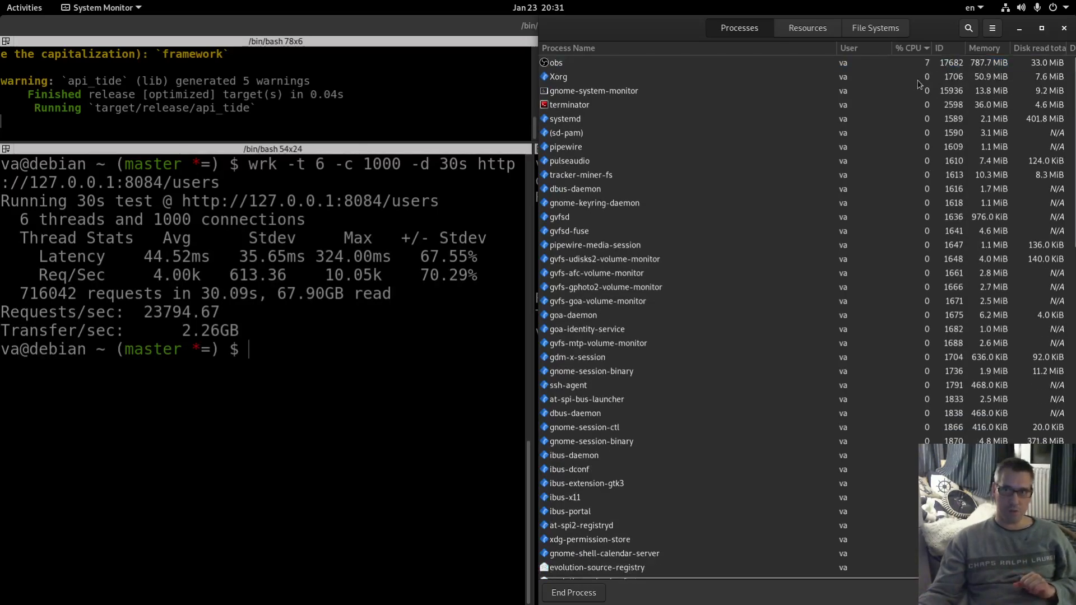
# - Copy the tide wrk result lines from the left pane, glance at the editor, and refocus the terminal
pyautogui.click(336, 353)
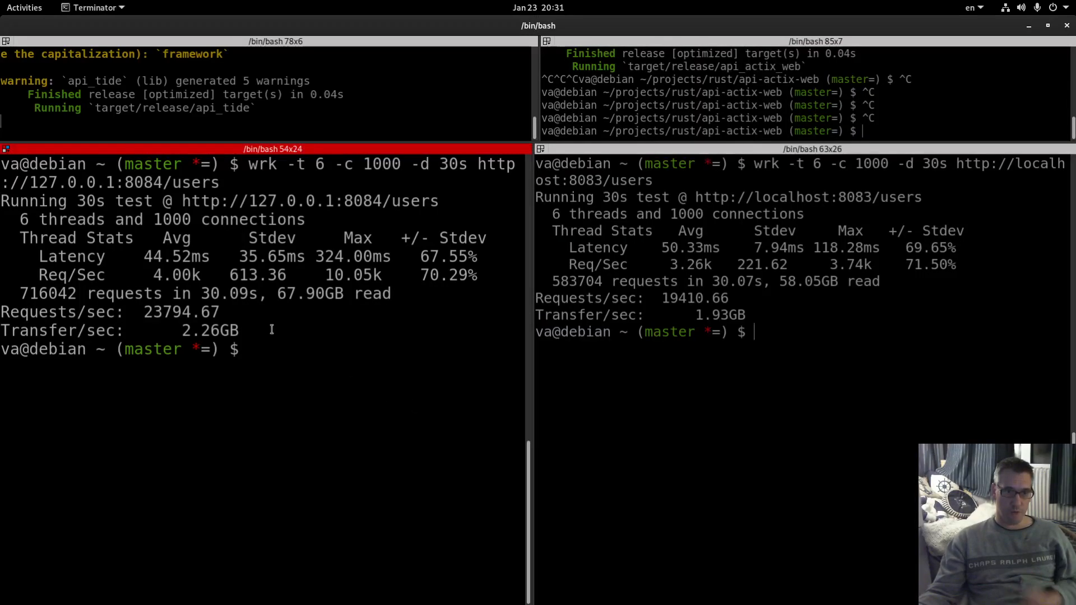
pyautogui.moveTo(243, 326)
pyautogui.mouseDown()
pyautogui.moveTo(4, 291)
pyautogui.moveTo(4, 201)
pyautogui.mouseUp()
pyautogui.rightClick(28, 221)
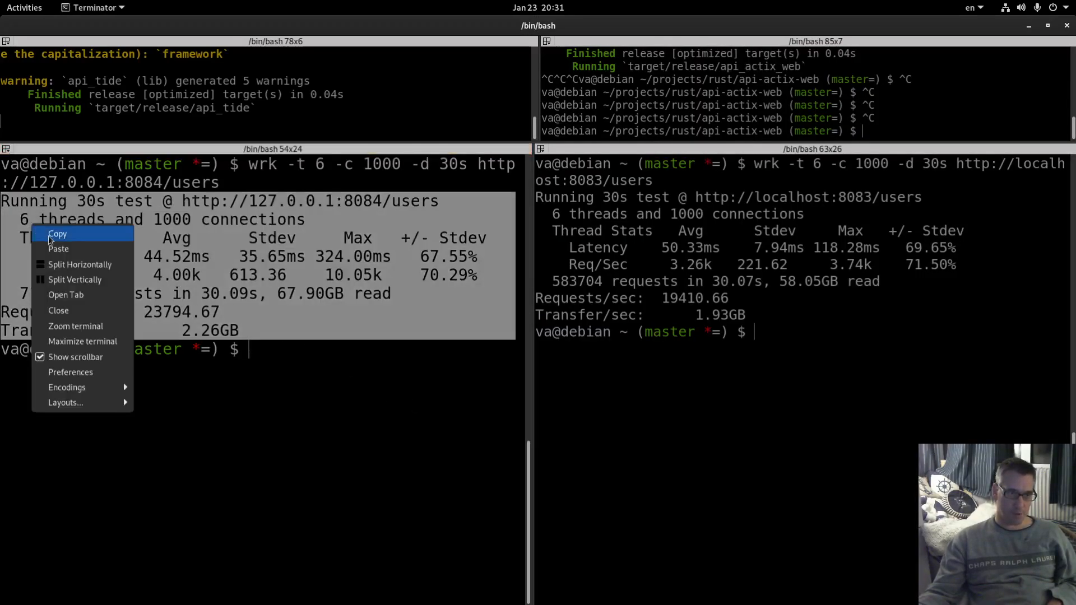
pyautogui.click(51, 239)
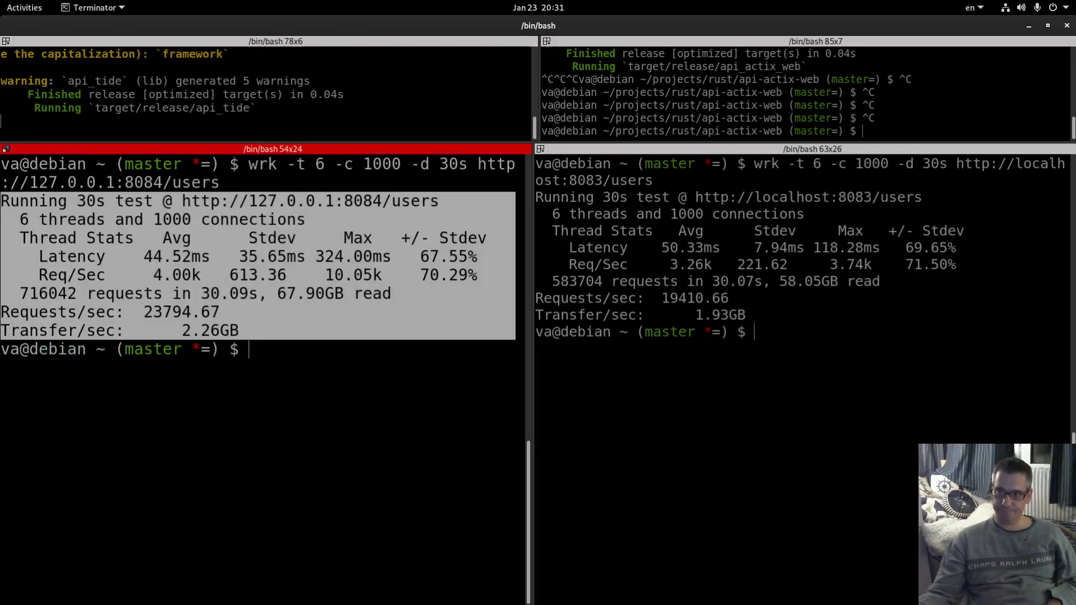
pyautogui.hotkey('alt', 'Tab')
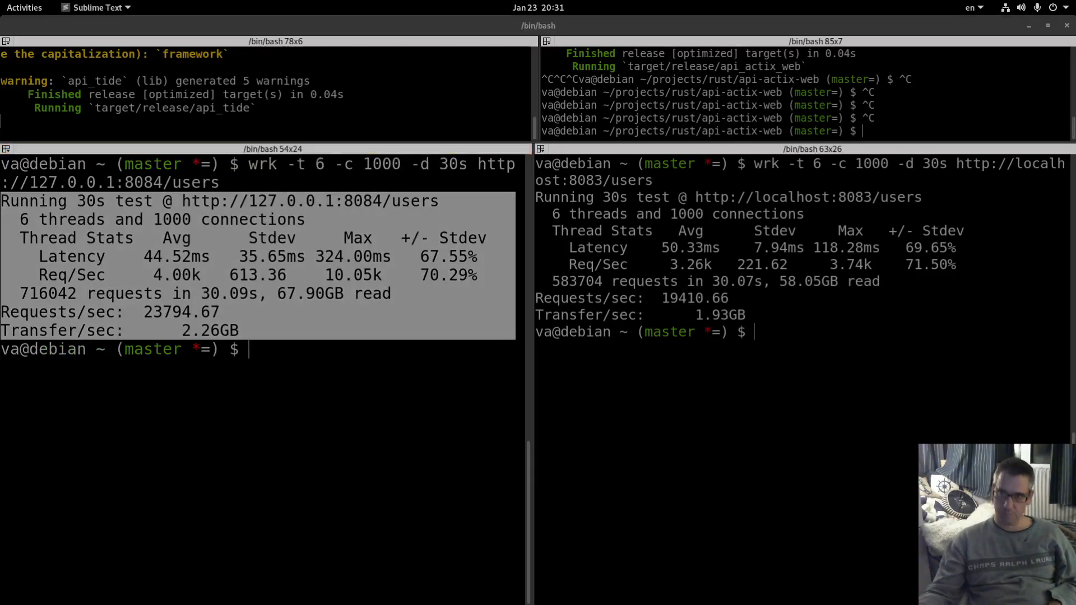
pyautogui.click(654, 310)
pyautogui.click(415, 414)
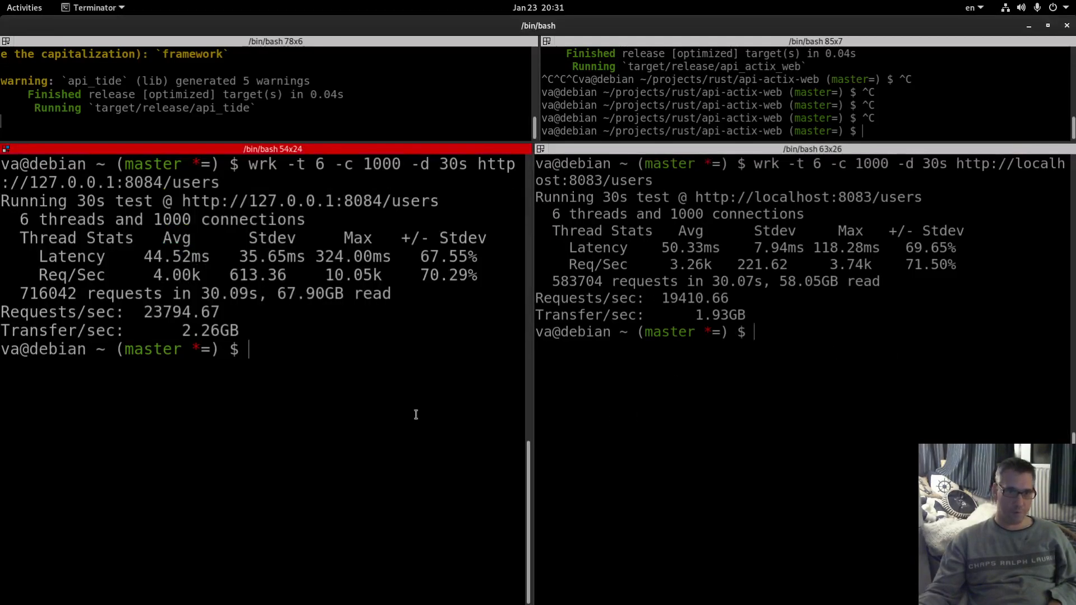
pyautogui.keyDown('ctrl'); pyautogui.scroll(1, 786, 378); pyautogui.keyUp('ctrl')
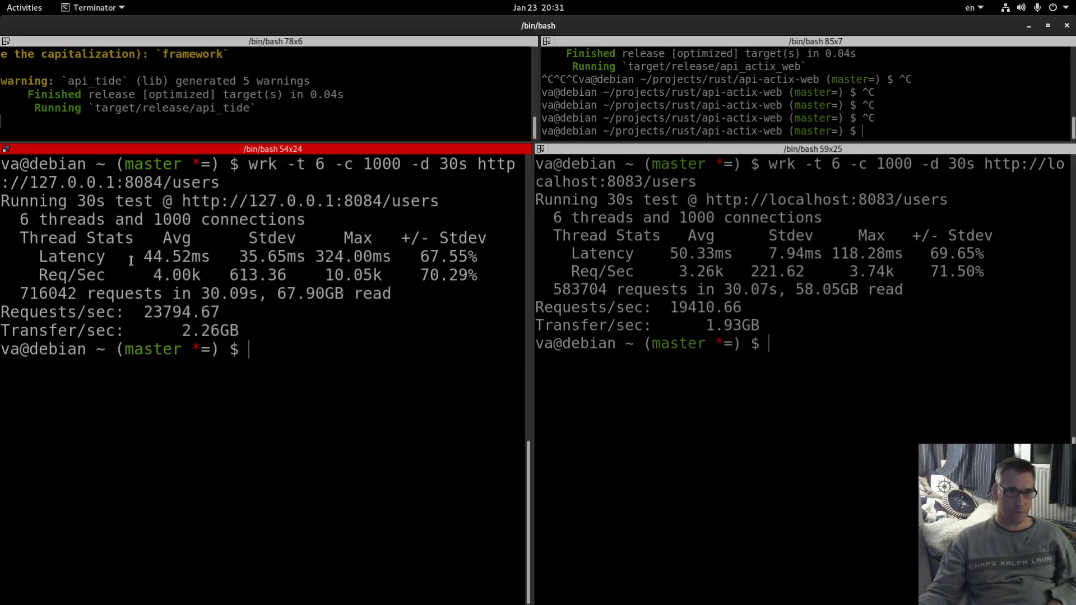
# - Highlight the latencies: tide 44 ms avg / 324 ms max against actix-web 50 ms avg / 118 ms max
pyautogui.moveTo(143, 257); pyautogui.dragTo(159, 256)
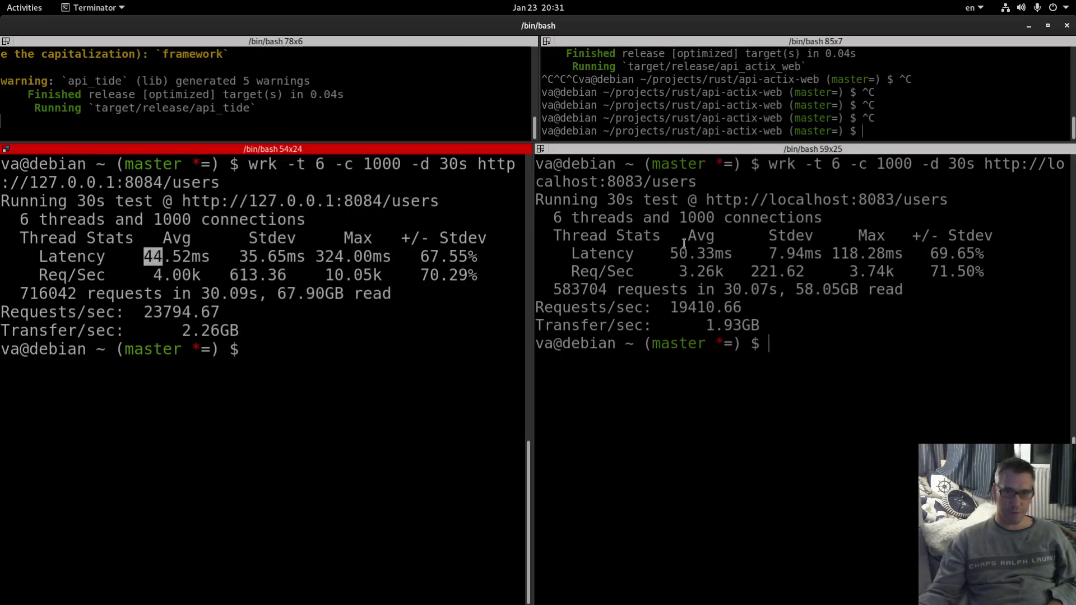
pyautogui.moveTo(670, 254); pyautogui.dragTo(687, 252)
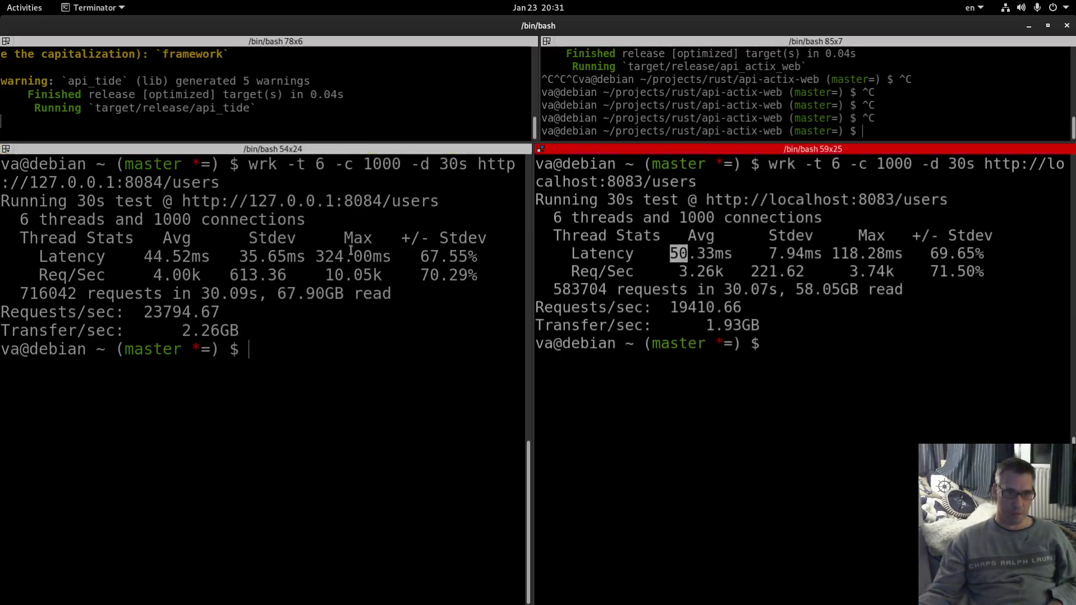
pyautogui.moveTo(315, 257); pyautogui.dragTo(344, 256)
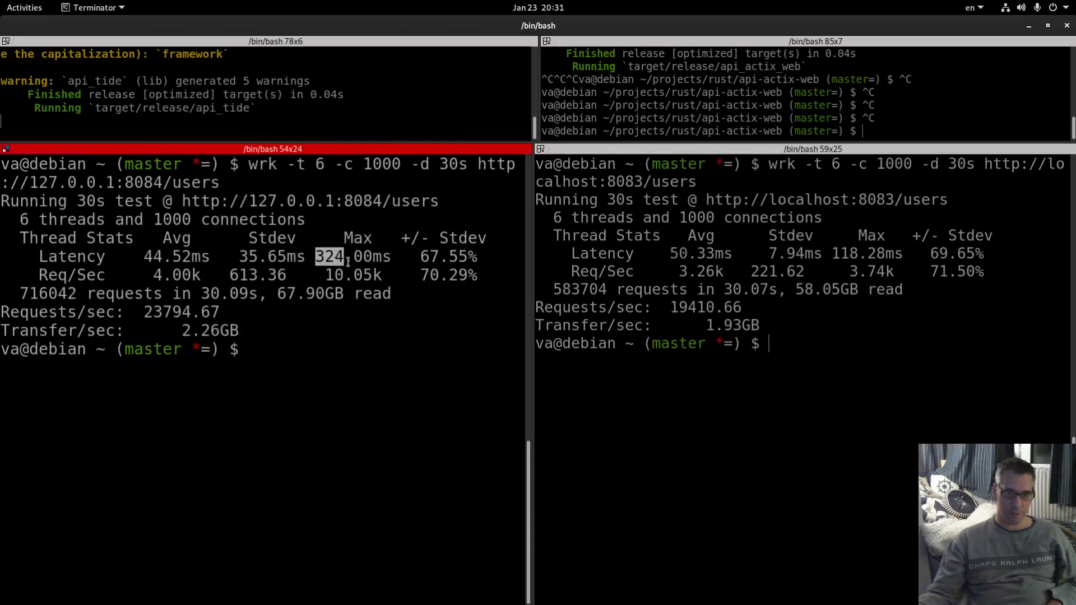
pyautogui.click(833, 252)
pyautogui.moveTo(832, 253); pyautogui.dragTo(857, 252)
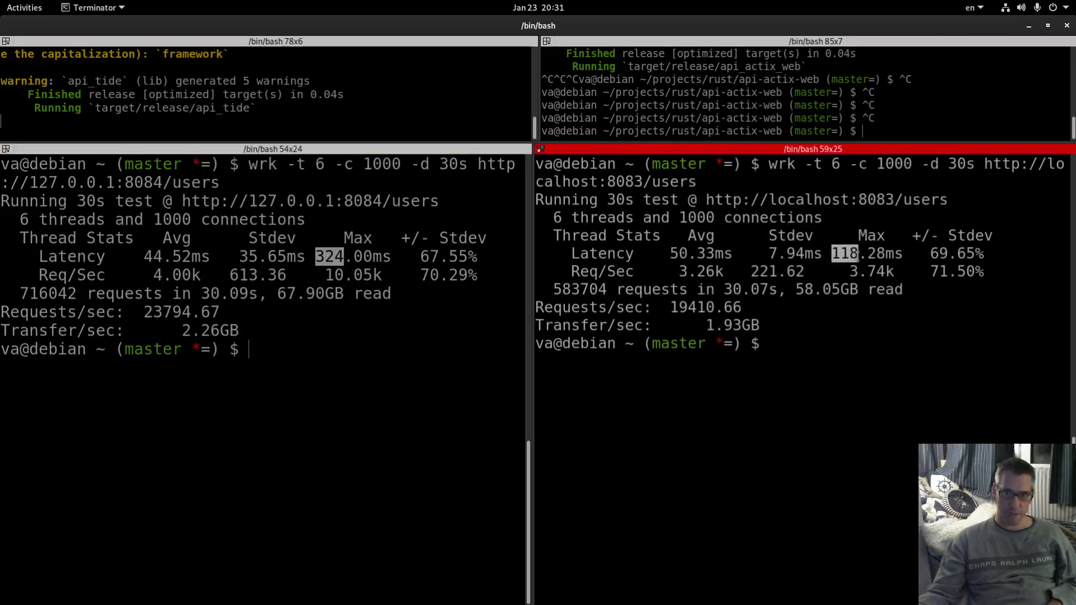
pyautogui.click(175, 253)
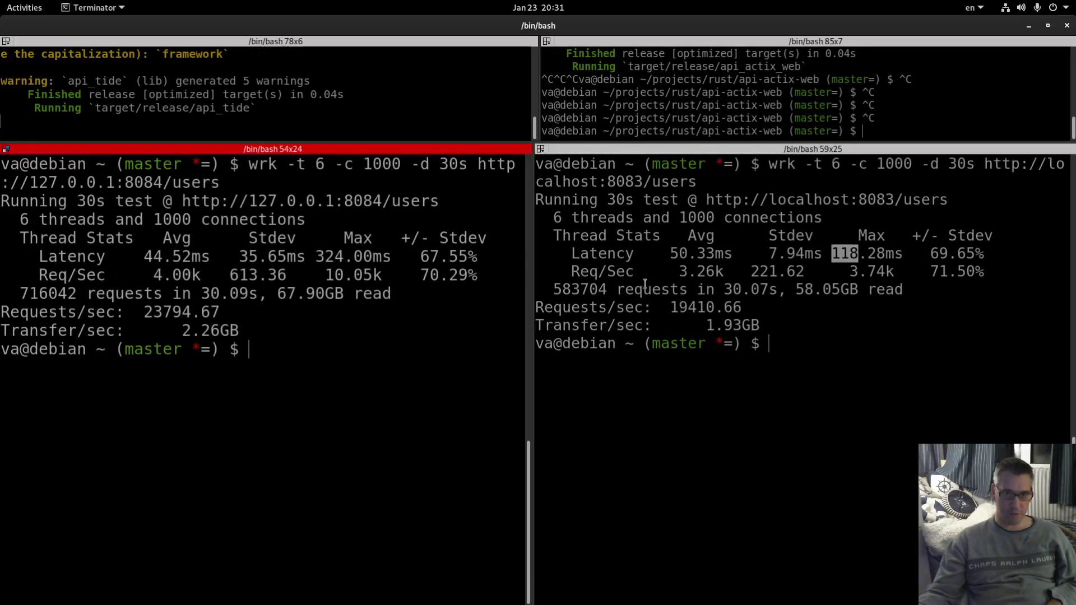
# - Highlight per-thread requests: actix-web 3.26k avg and 3.74k max against tide's 10.05k max
pyautogui.moveTo(677, 271); pyautogui.dragTo(721, 271)
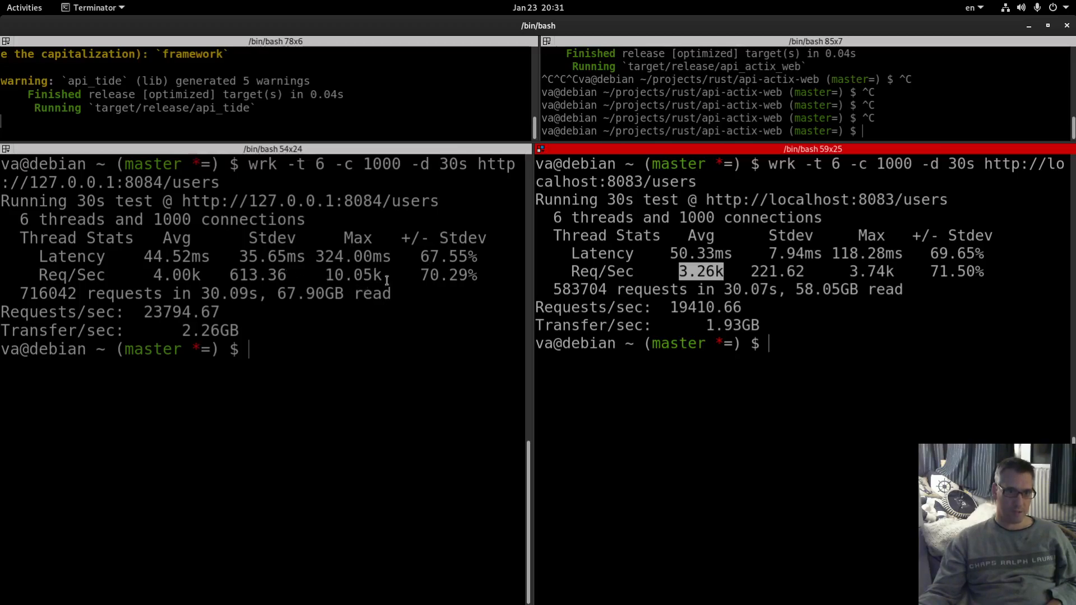
pyautogui.moveTo(325, 275); pyautogui.dragTo(384, 275)
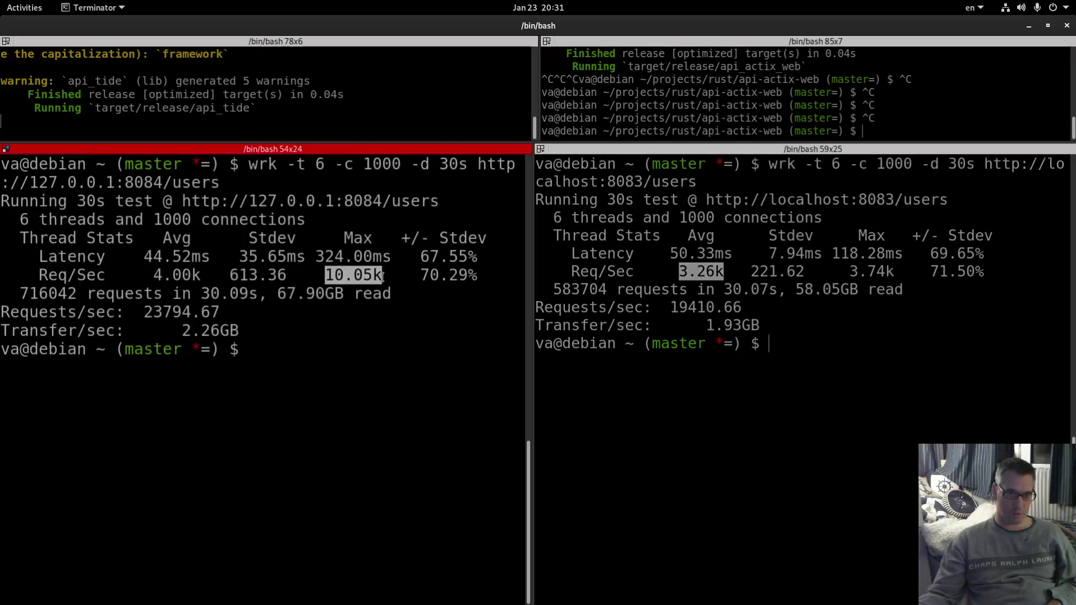
pyautogui.doubleClick(871, 236)
pyautogui.moveTo(850, 271); pyautogui.dragTo(894, 272)
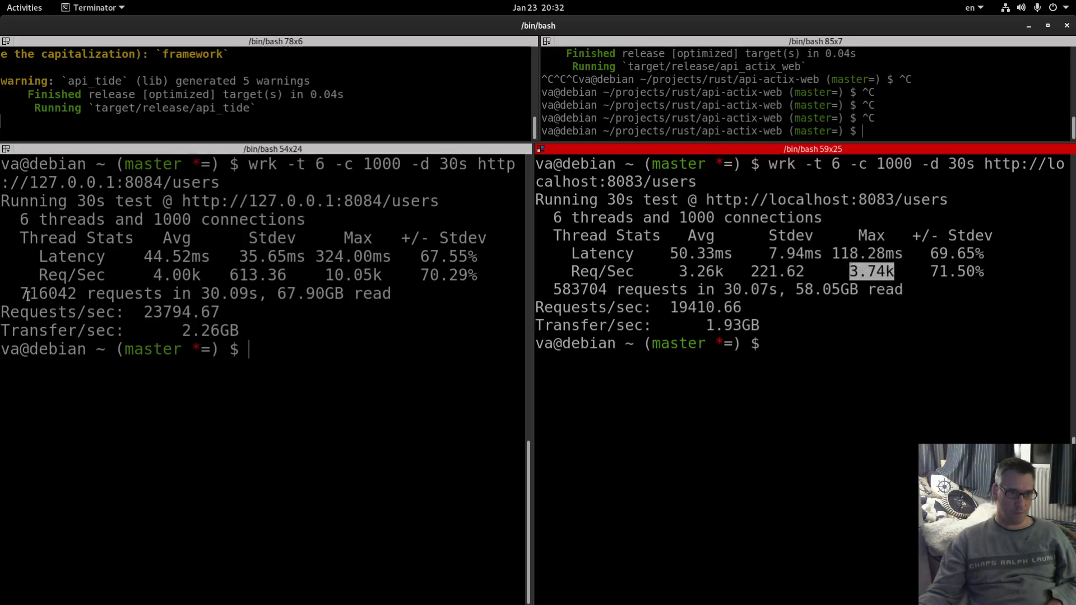
# - Highlight totals: tide 716k requests and 67.90GB read against actix-web 583k and 58.05GB
pyautogui.moveTo(20, 293); pyautogui.dragTo(48, 294)
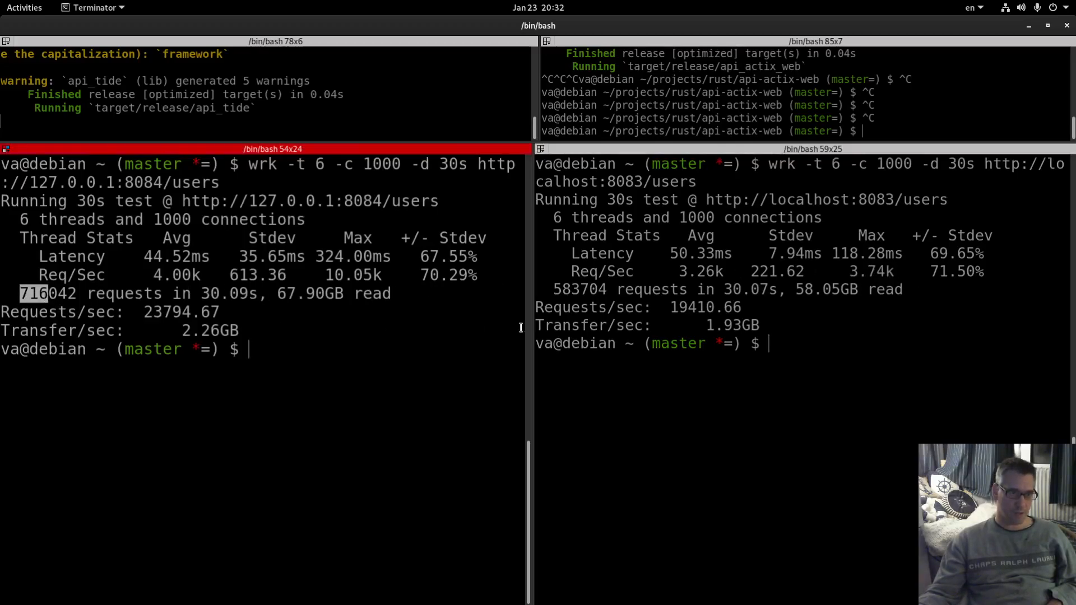
pyautogui.moveTo(553, 289); pyautogui.dragTo(577, 290)
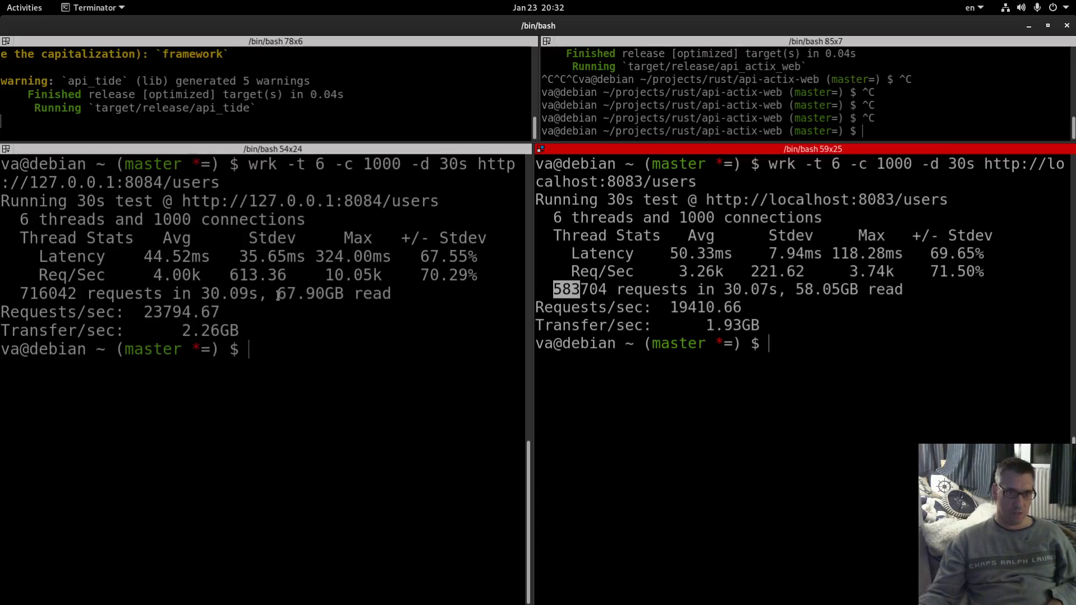
pyautogui.moveTo(278, 293); pyautogui.dragTo(296, 293)
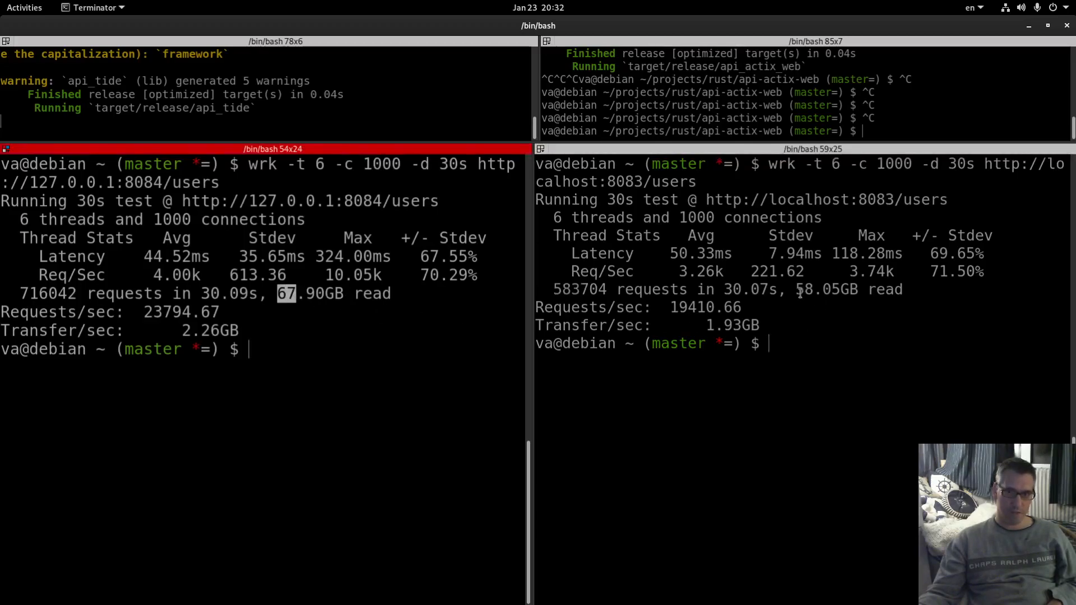
pyautogui.moveTo(796, 290); pyautogui.dragTo(813, 289)
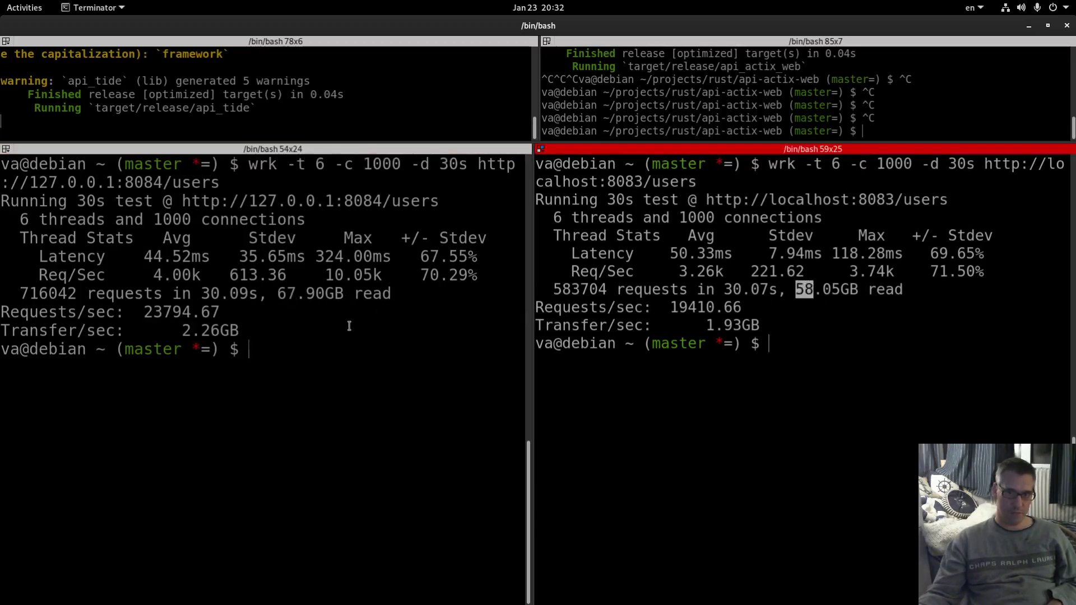
# - Highlight throughput: tide 23794.67 requests/sec against actix-web 19410.66
pyautogui.moveTo(144, 312); pyautogui.dragTo(163, 312)
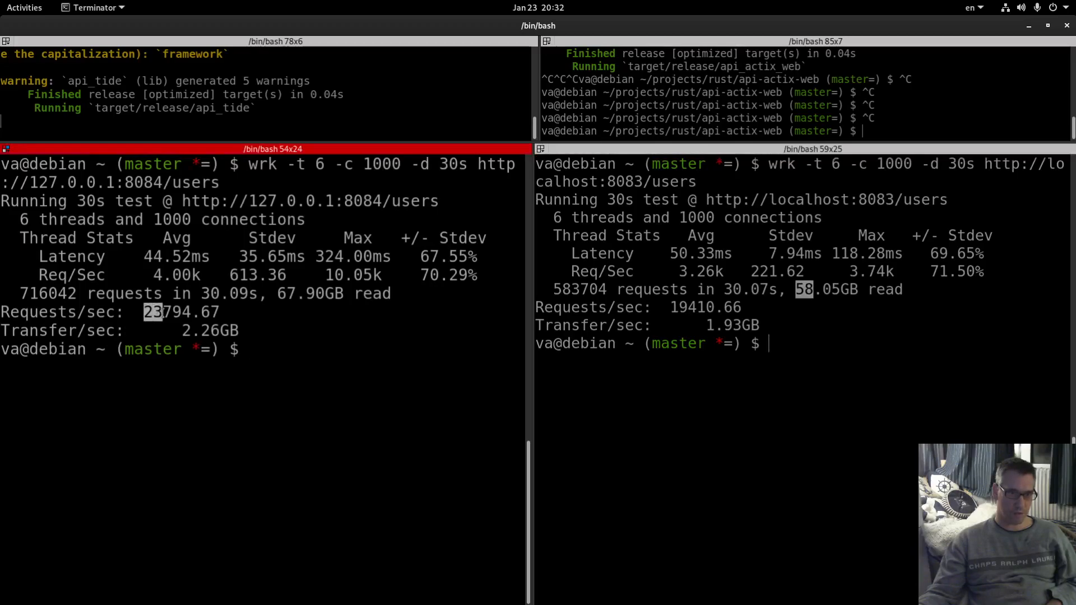
pyautogui.click(146, 312)
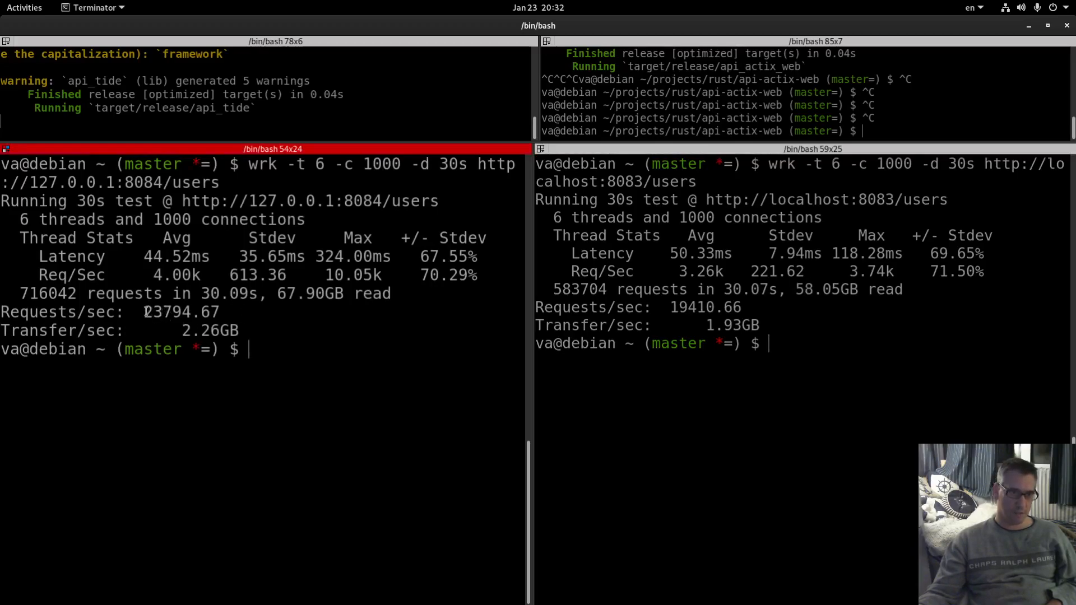
pyautogui.moveTo(145, 312); pyautogui.dragTo(163, 311)
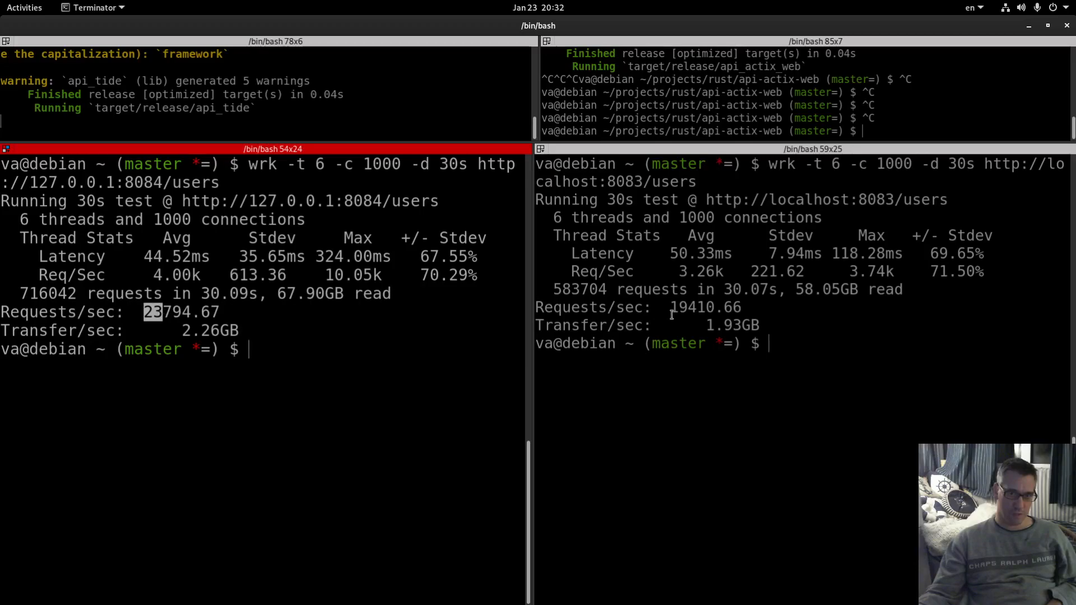
pyautogui.moveTo(670, 307); pyautogui.dragTo(688, 307)
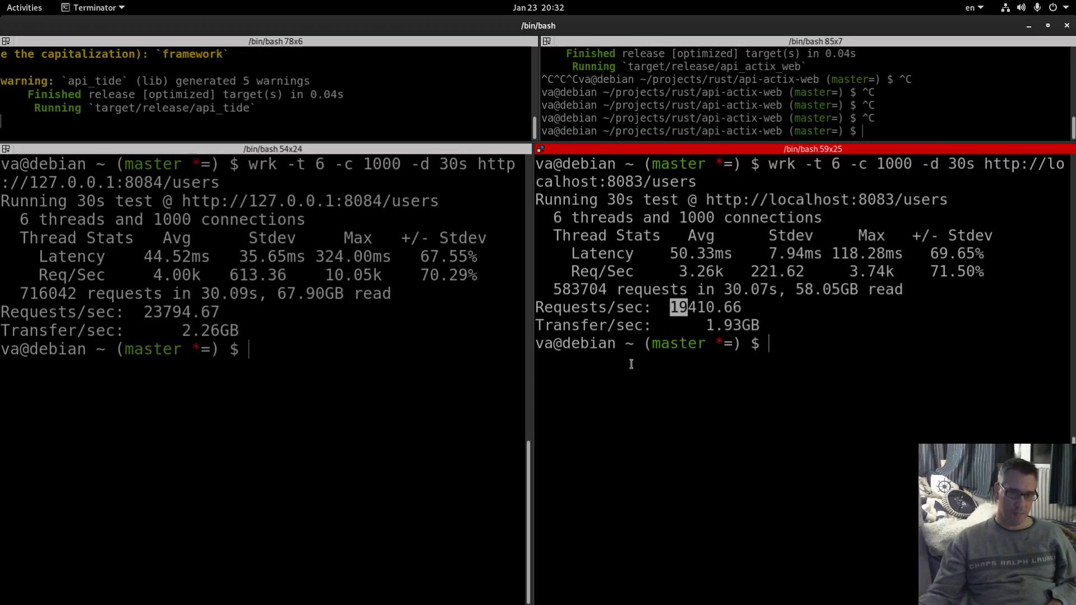
pyautogui.click(772, 341)
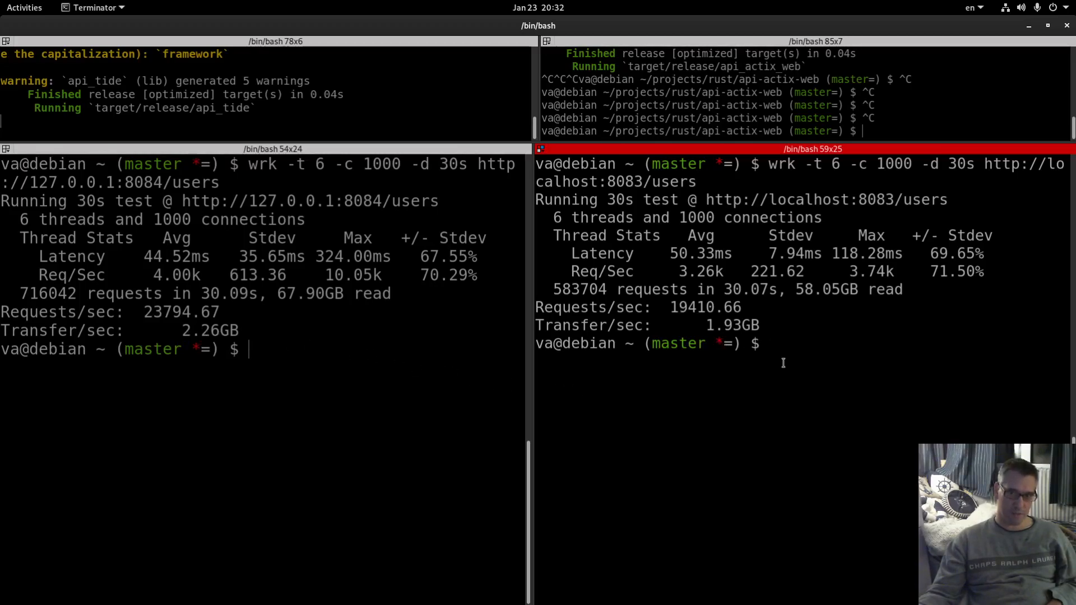